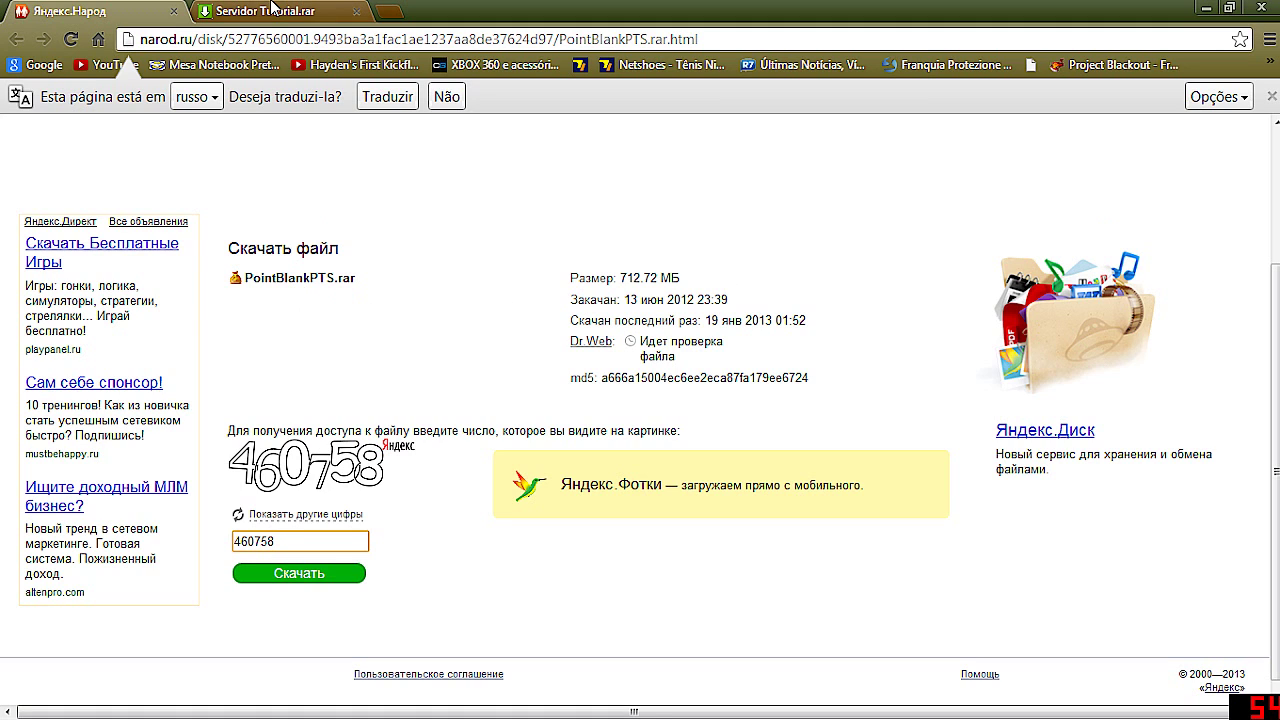
Switch to the MediaFire download page for Servidor Tutorial.rar
left_click(273, 9)
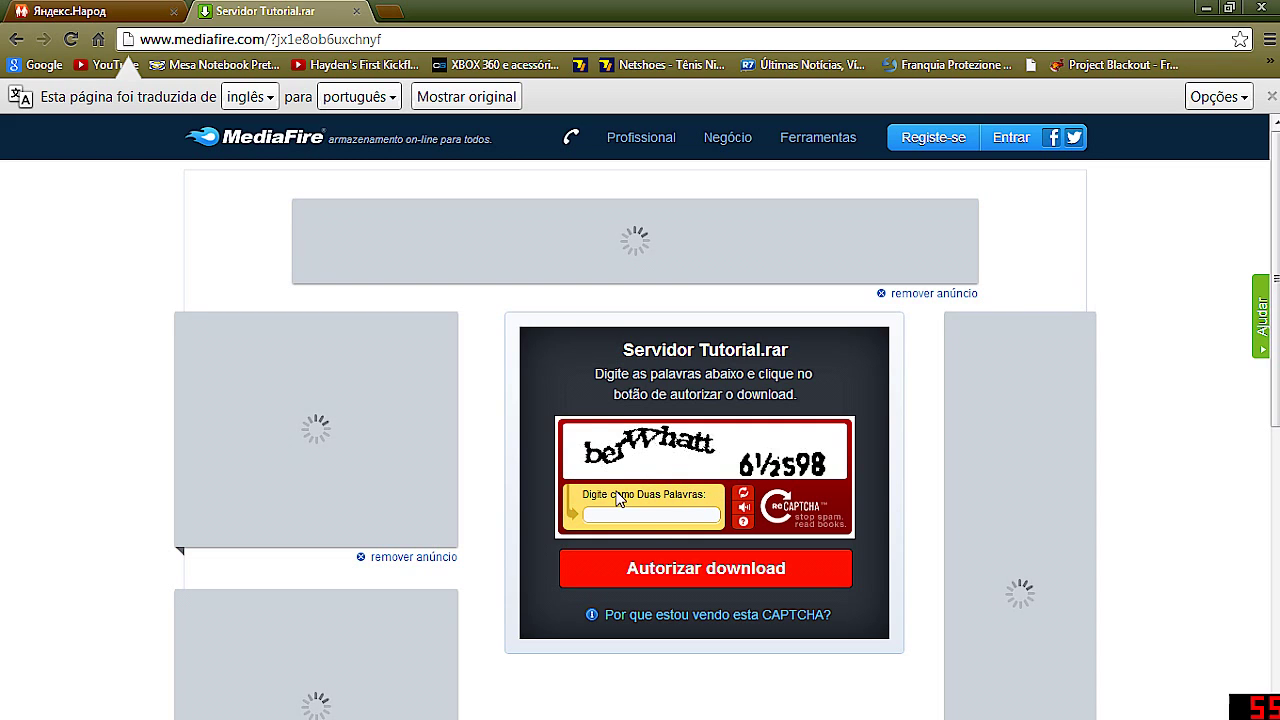
Type 'be' into the Servidor Tutorial.rar captcha, clear it again, and bring up the Start menu
left_click(645, 515)
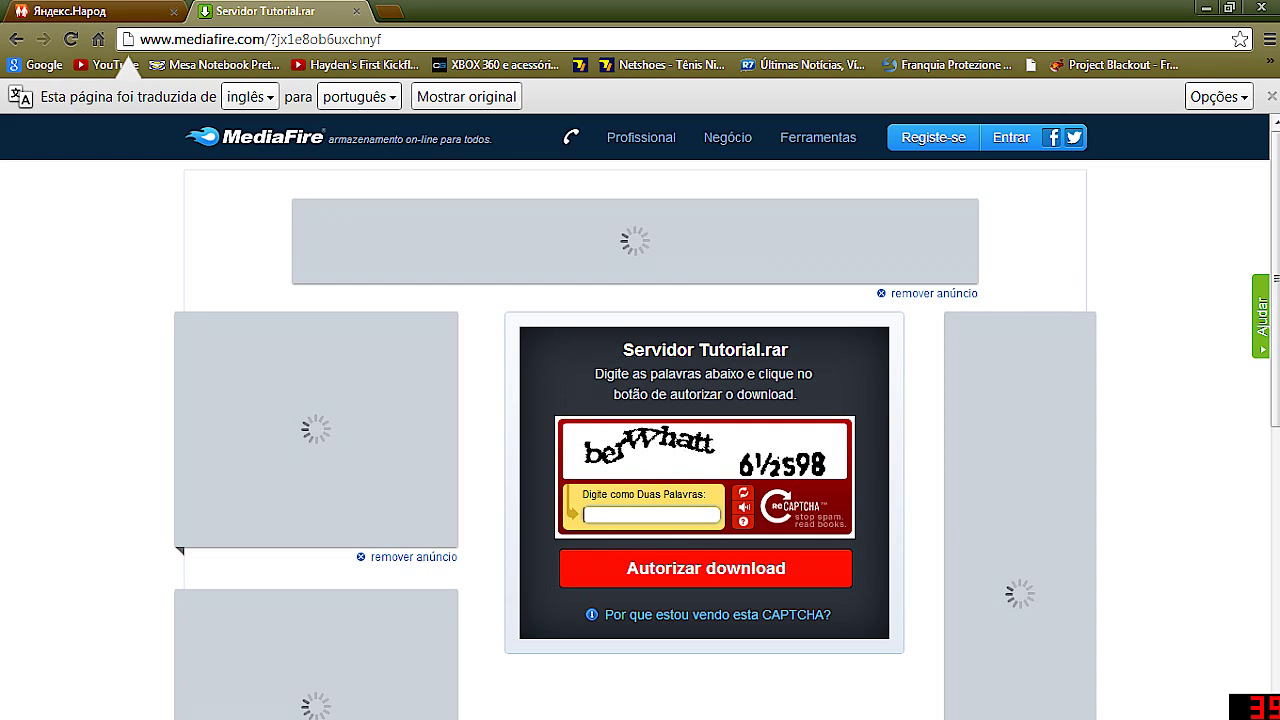
type("be")
key("BackSpace")
key("BackSpace")
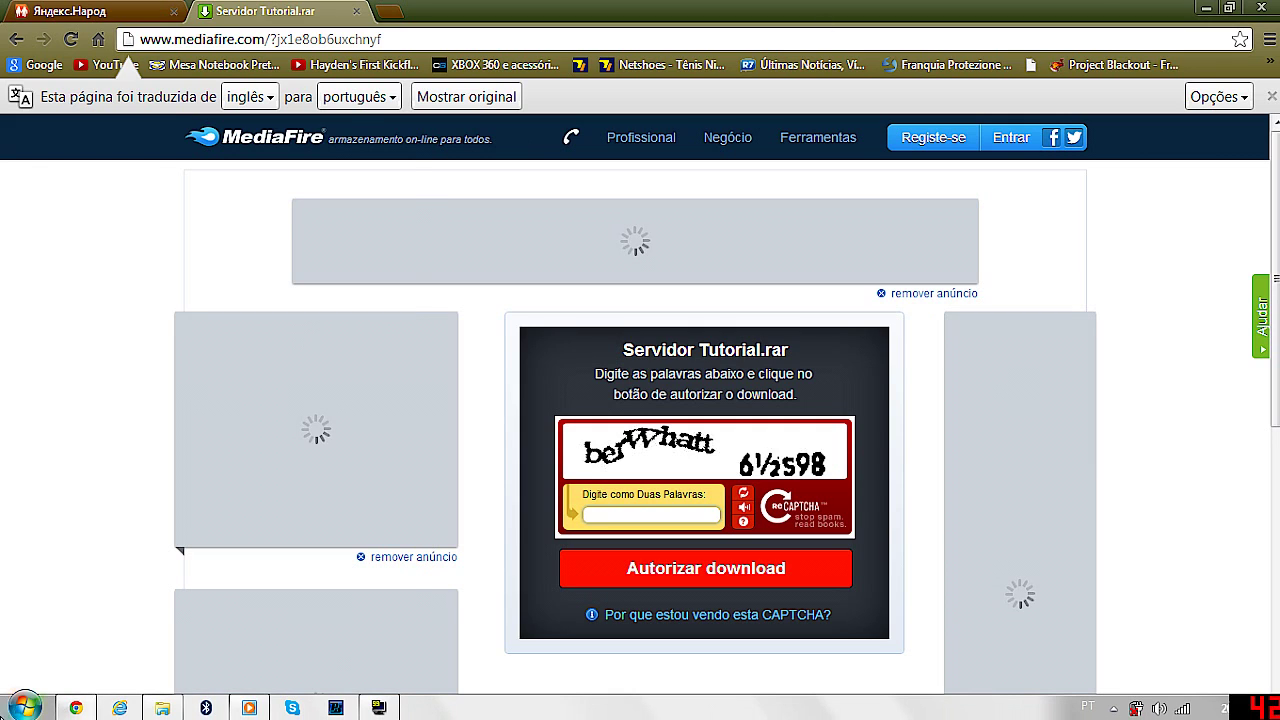
left_click(24, 706)
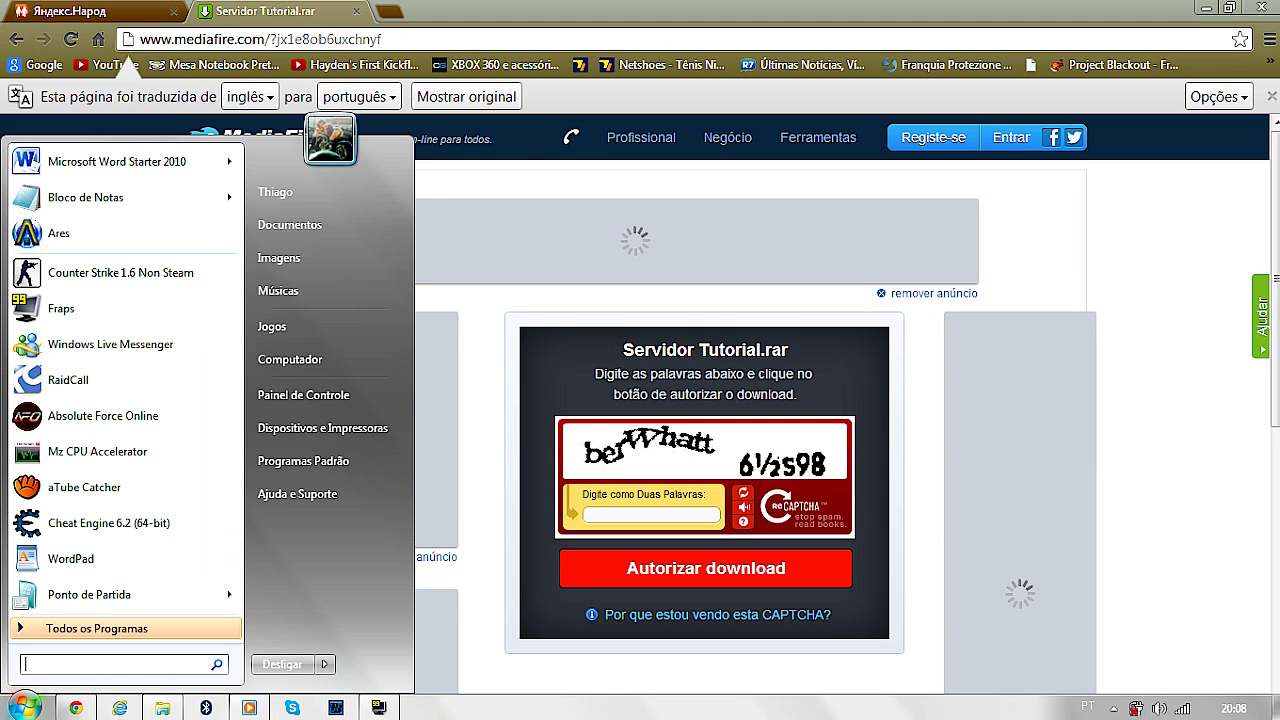
Search the Start menu for mysql, then clear the search, close the menu and minimize Chrome
type("mysql")
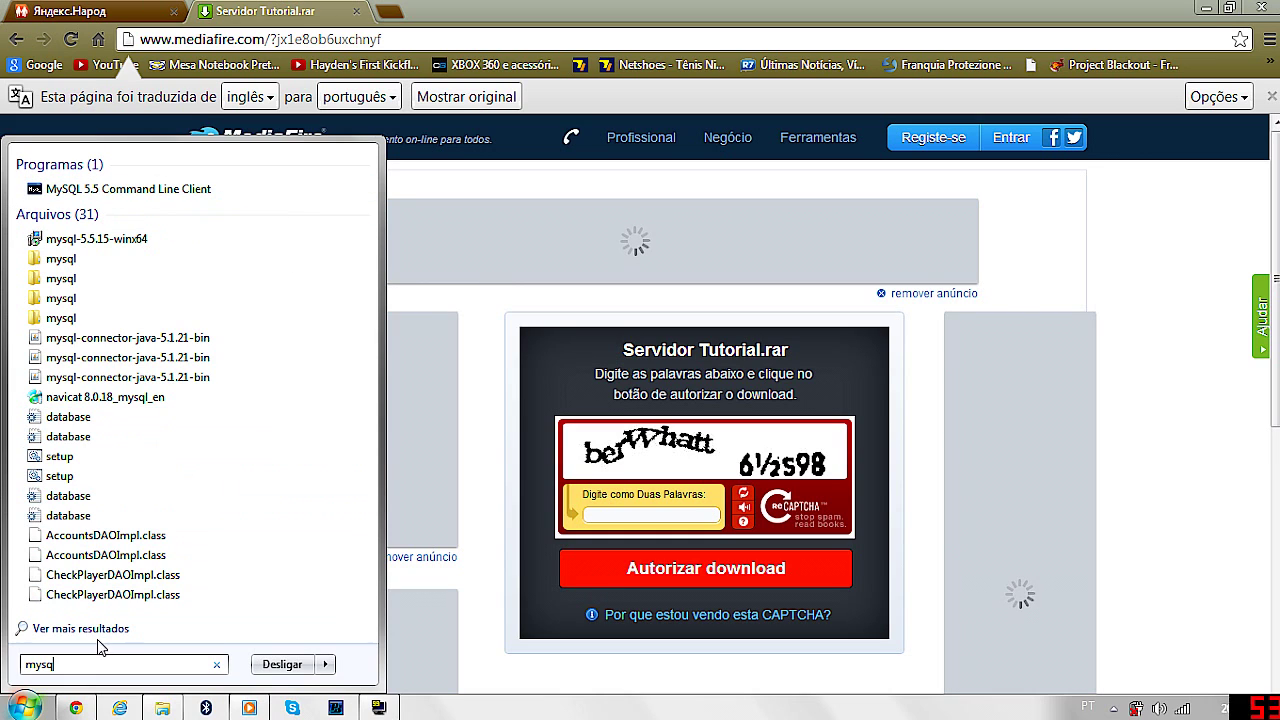
double_click(40, 664)
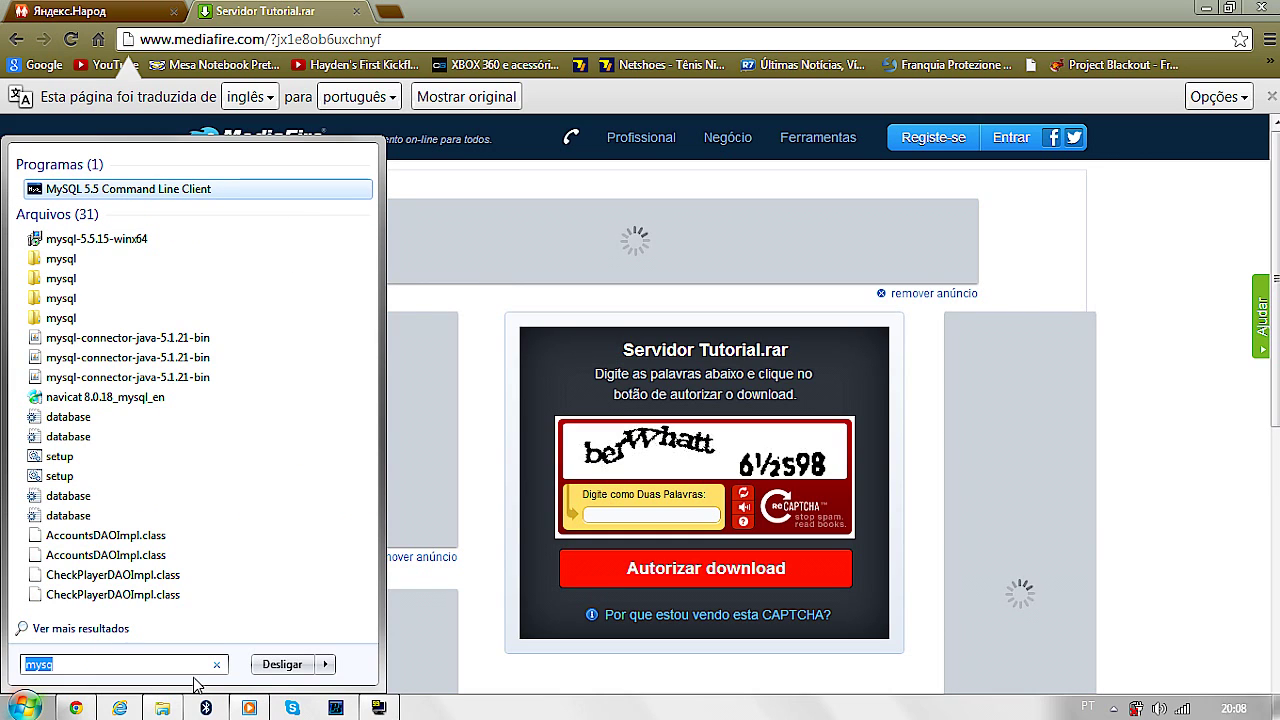
key("BackSpace")
left_click(5, 705)
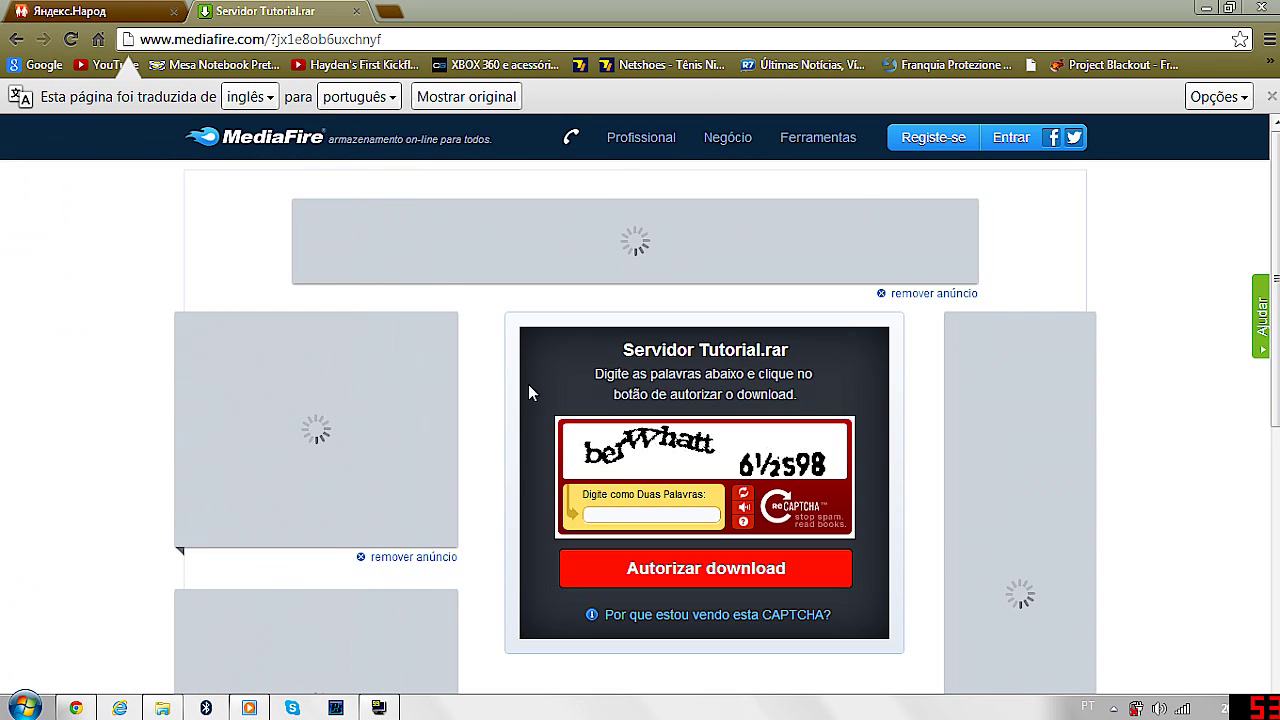
left_click(1205, 8)
Extract Server Tutorial.rar on the desktop into its own Server Tutorial folder
left_click_drag(980, 134, 1243, 196)
right_click(1092, 184)
key("Escape")
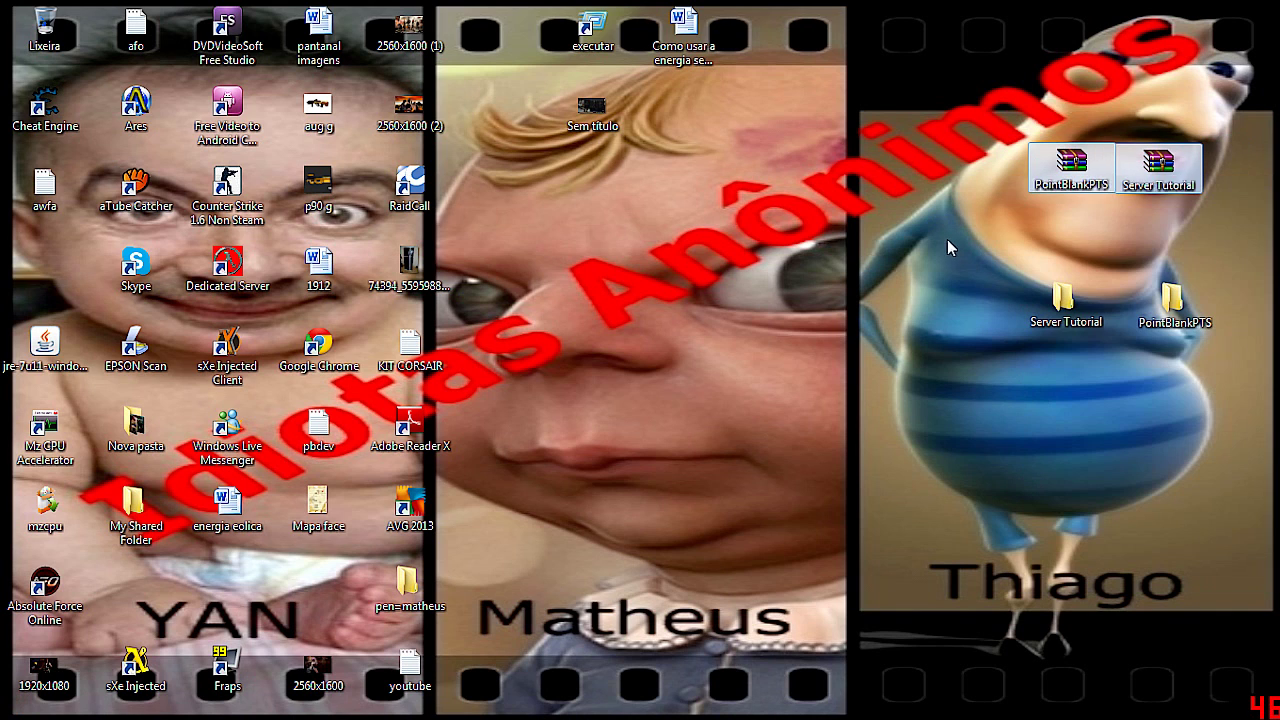
left_click(1048, 182)
right_click(1048, 182)
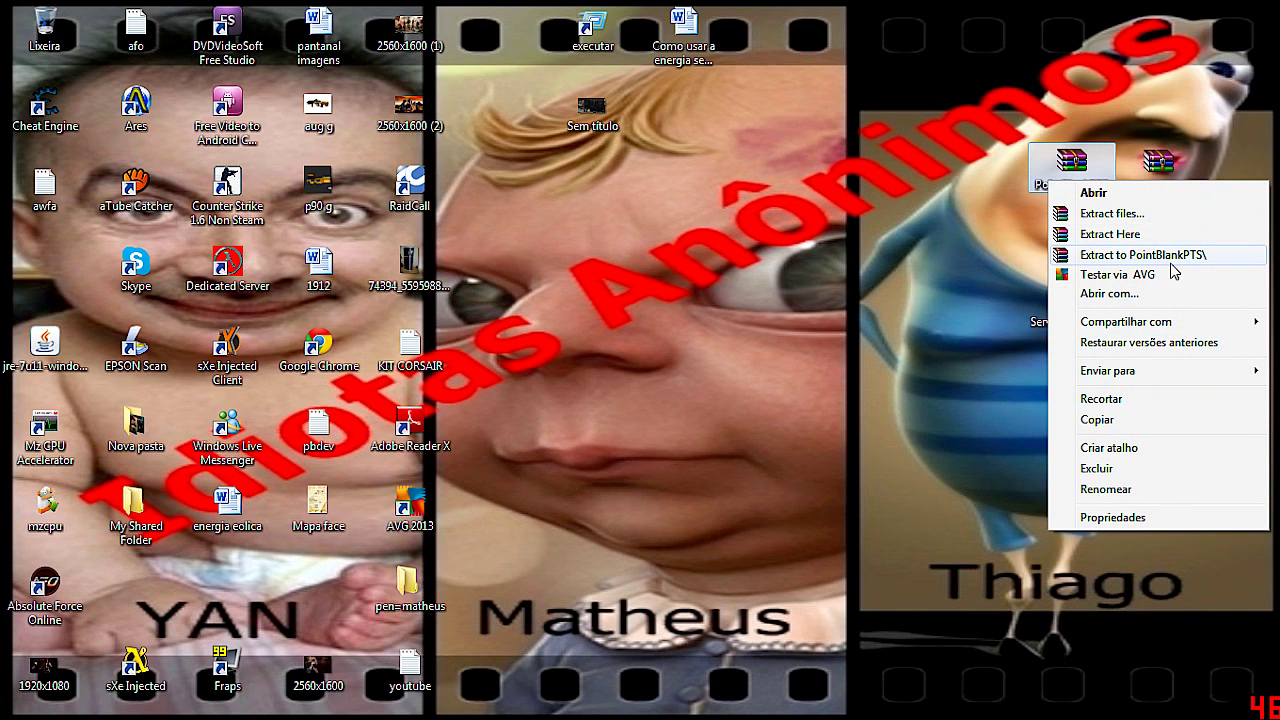
key("Escape")
left_click(1158, 165)
right_click(1160, 170)
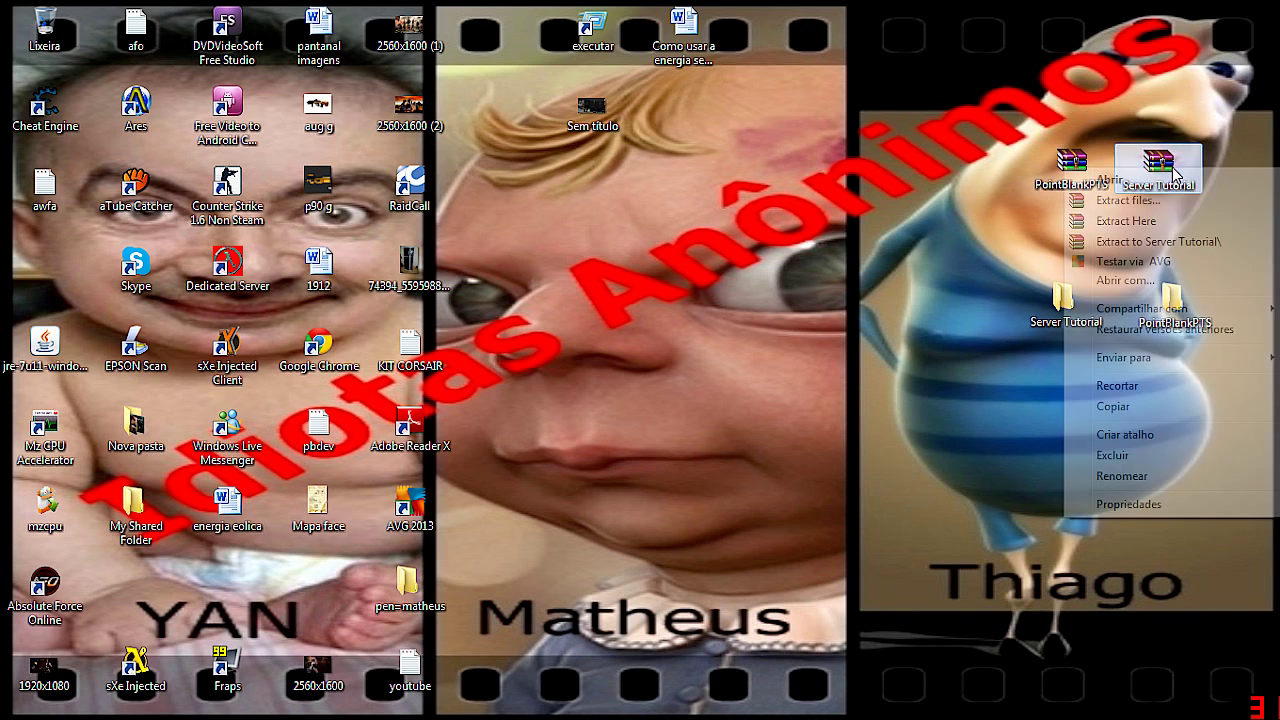
left_click(1185, 243)
Open the extracted Server Tutorial folder and its Patch de correção subfolder
left_click_drag(872, 250, 1279, 376)
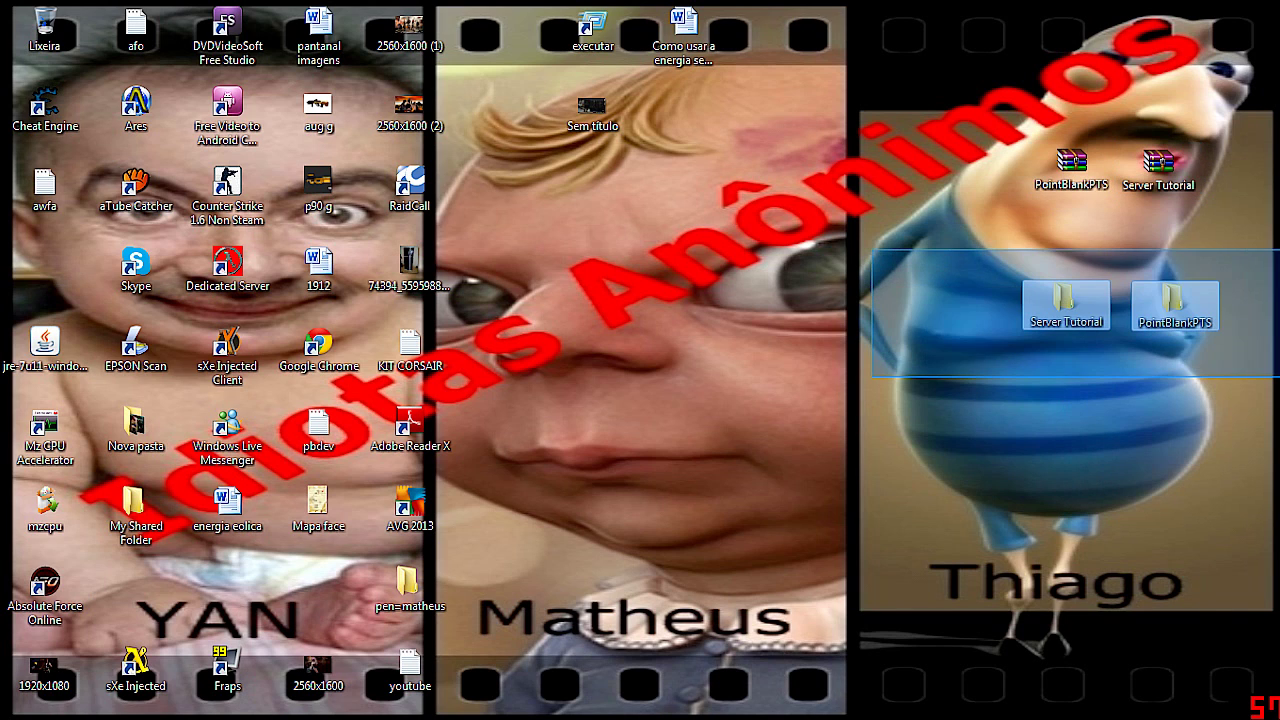
left_click(897, 320)
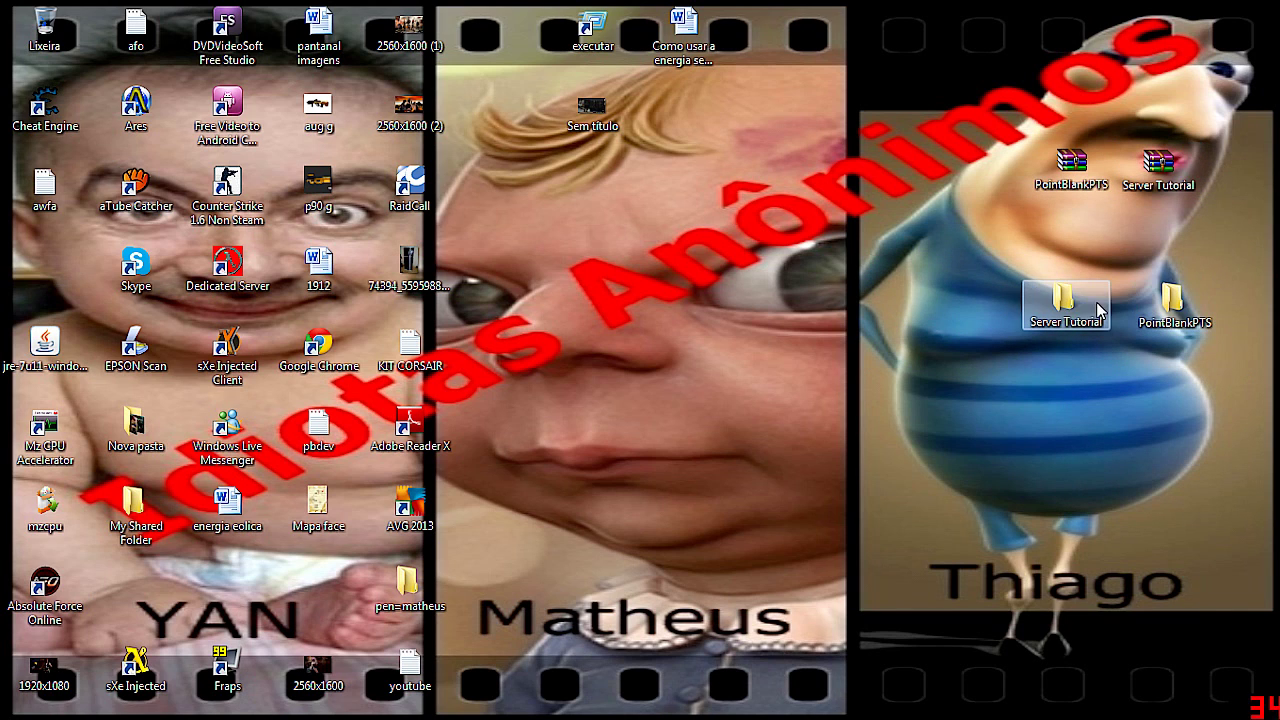
double_click(1100, 310)
double_click(428, 216)
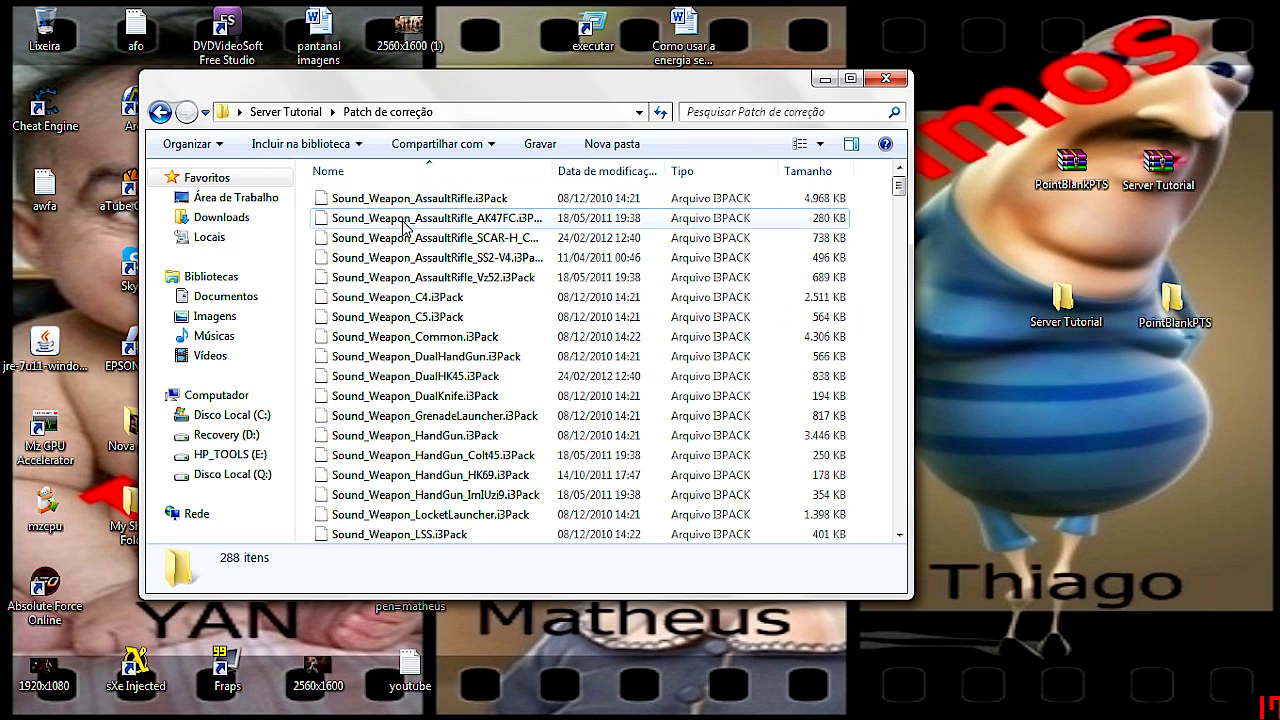
Paste all 288 patch files into PointBlankPTS\PointBlankPTS\Pack, replacing every existing file
key("ctrl+a")
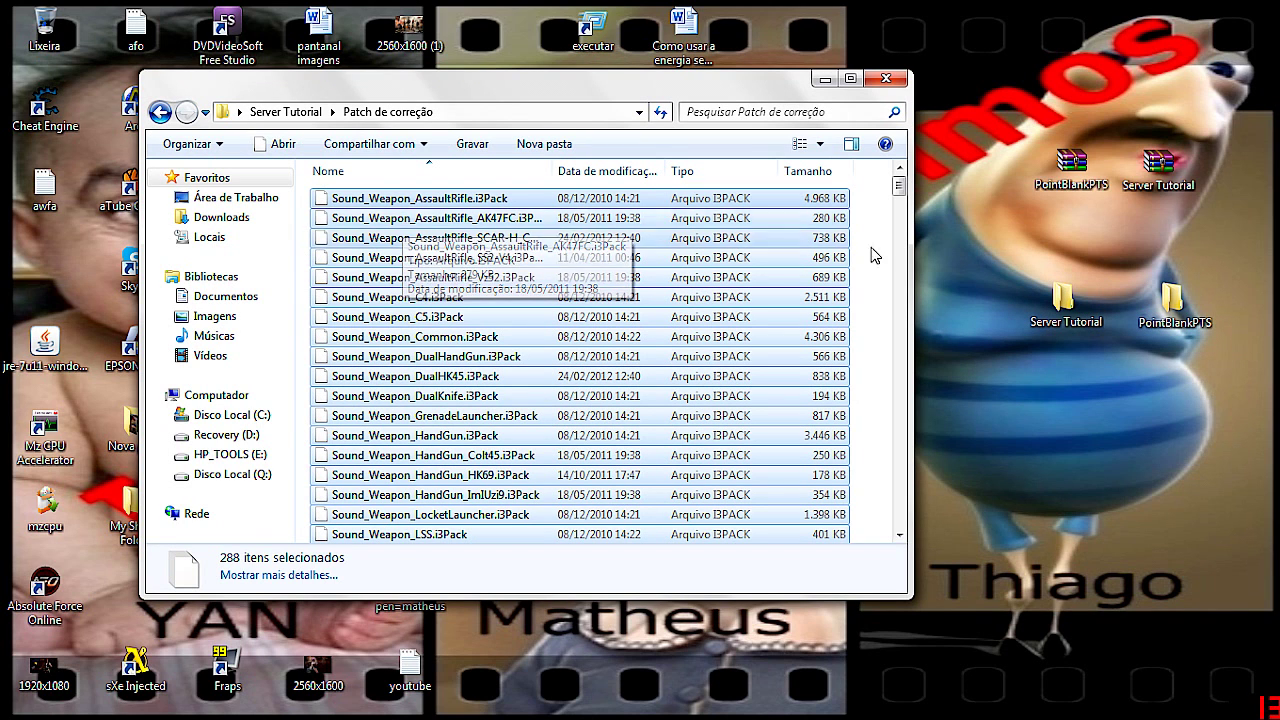
double_click(1172, 300)
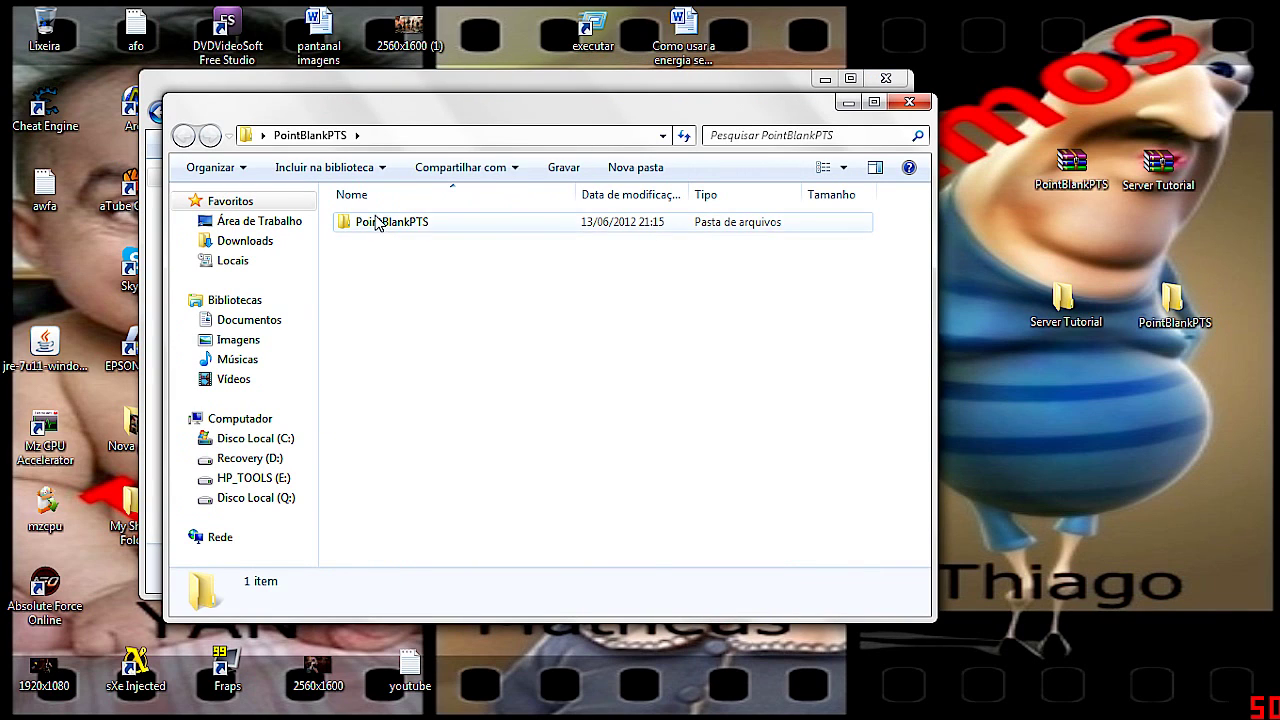
double_click(374, 221)
double_click(368, 320)
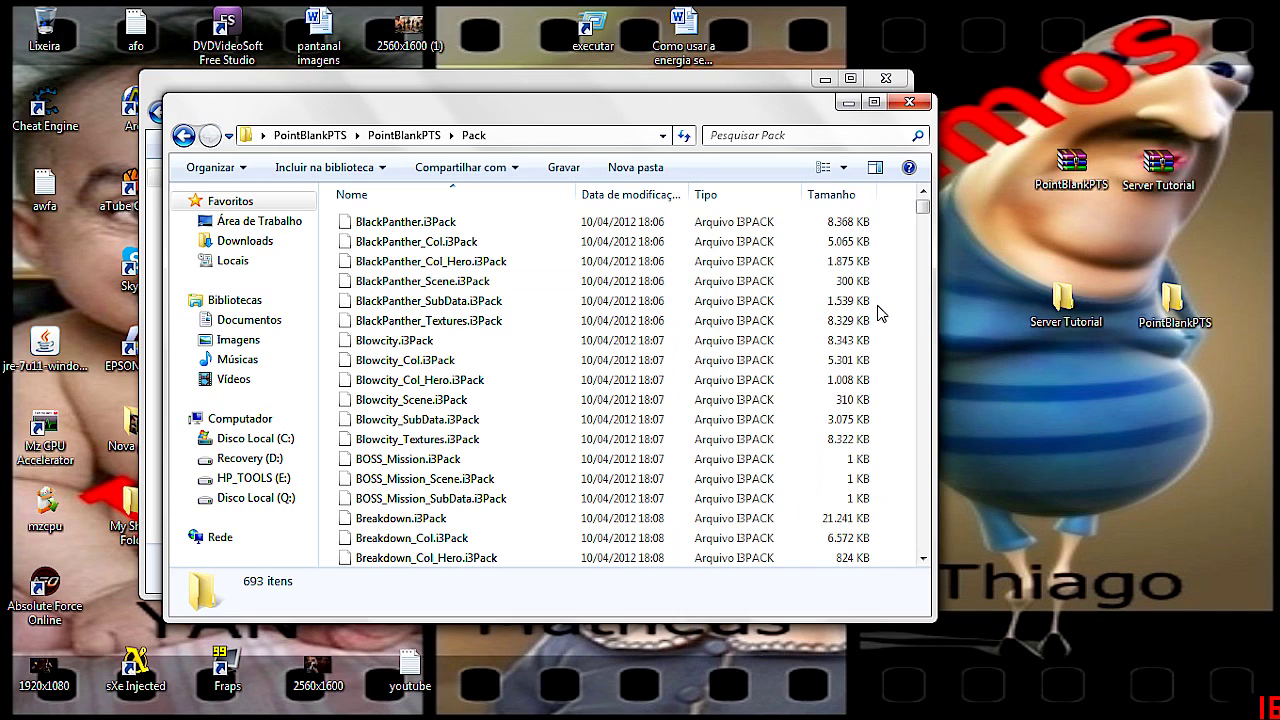
key("ctrl+v")
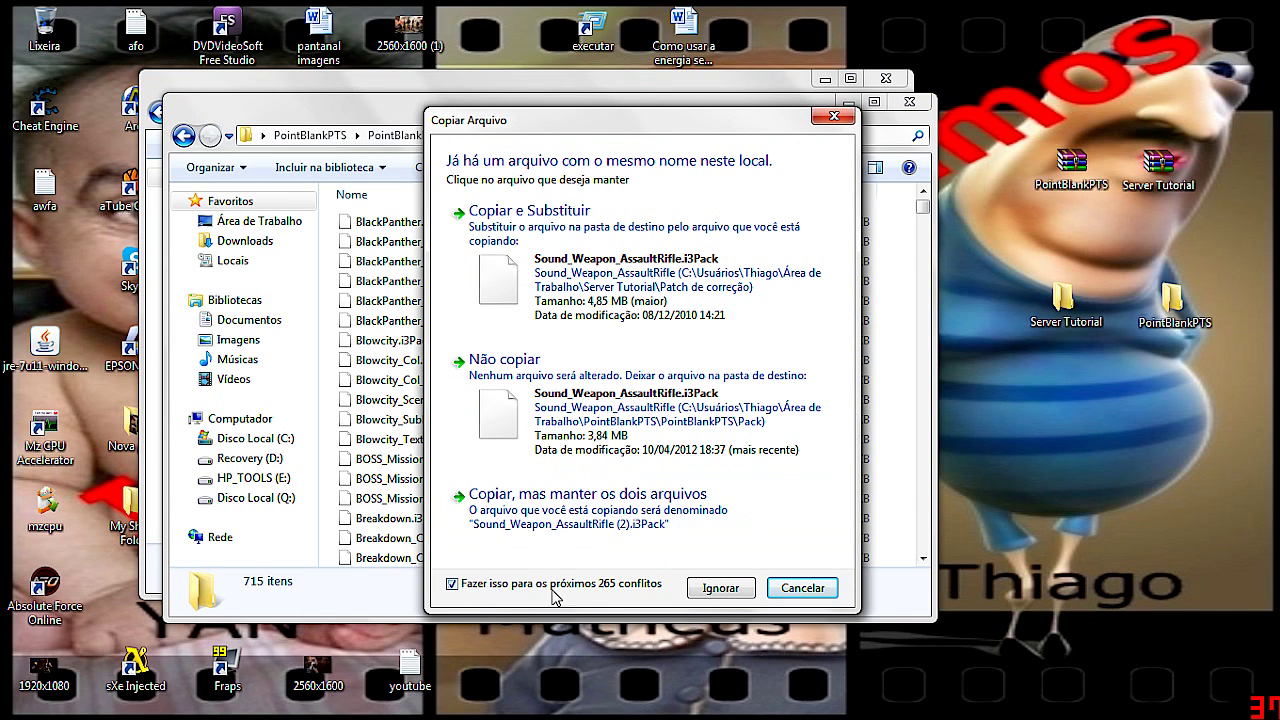
left_click(545, 268)
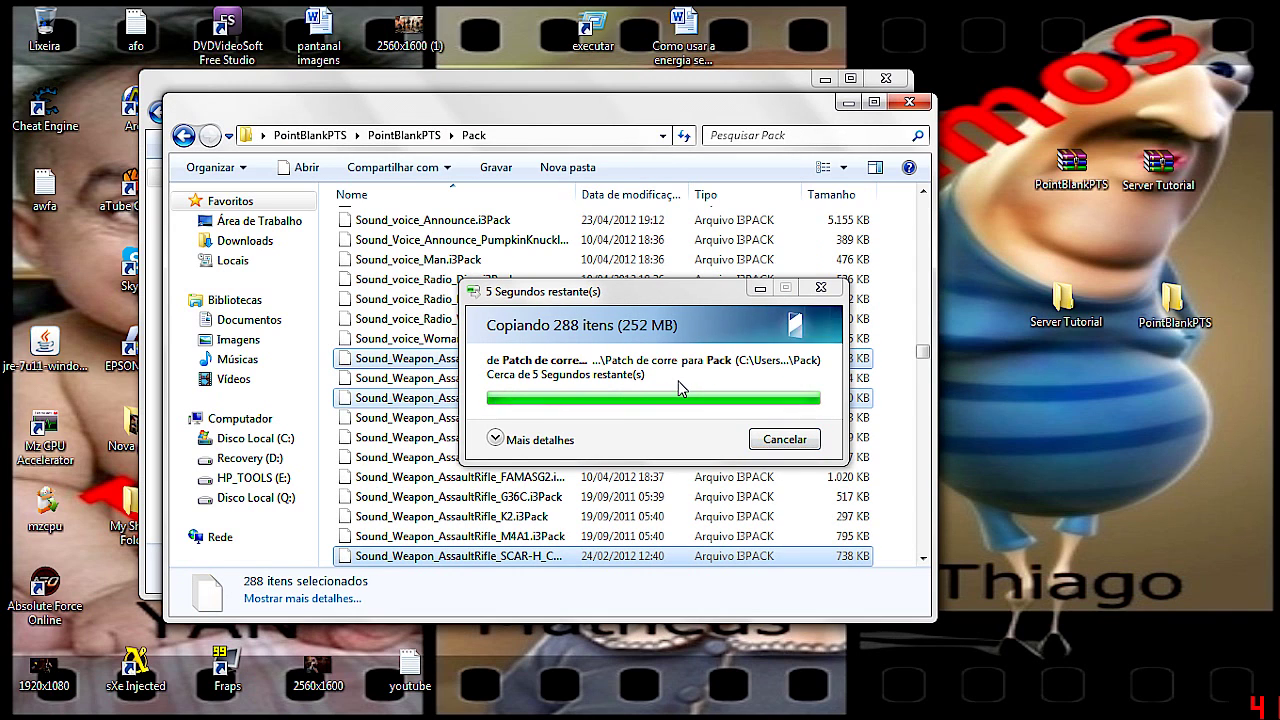
Close the patch windows and select Iwsi_En.sif in Server Tutorial › PBlauncher › Config
left_click(909, 103)
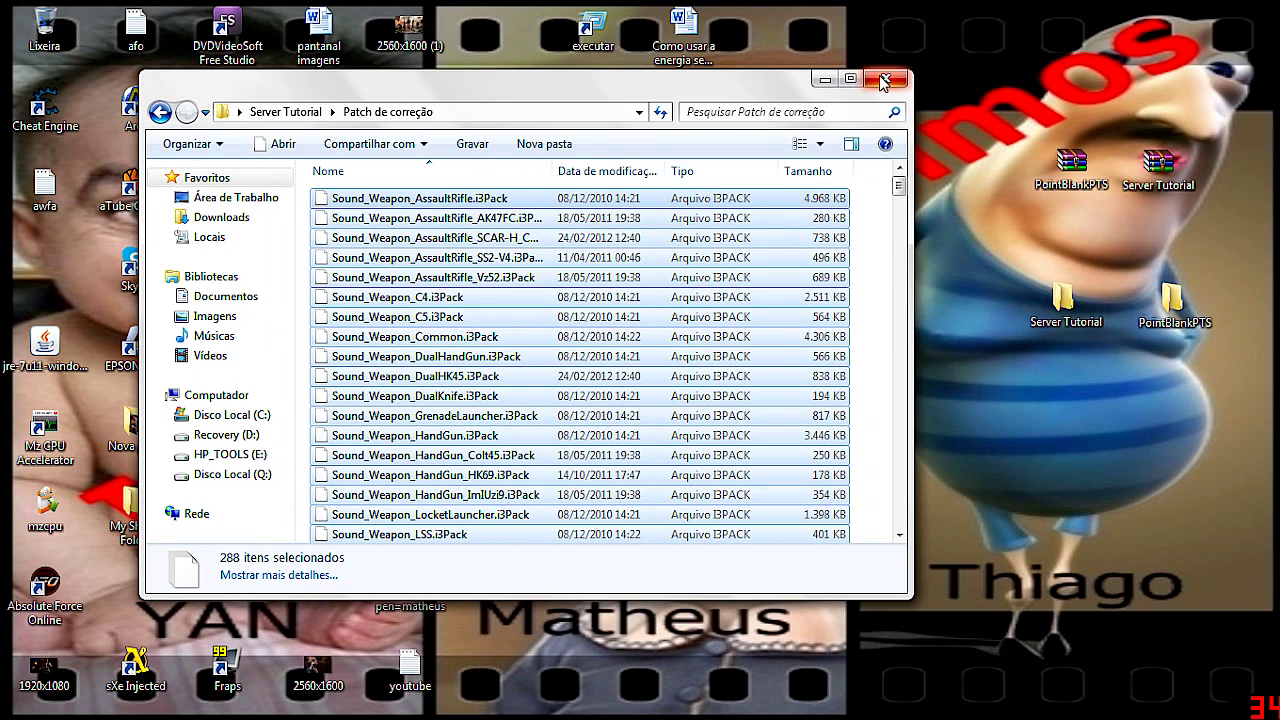
left_click(884, 78)
double_click(1030, 327)
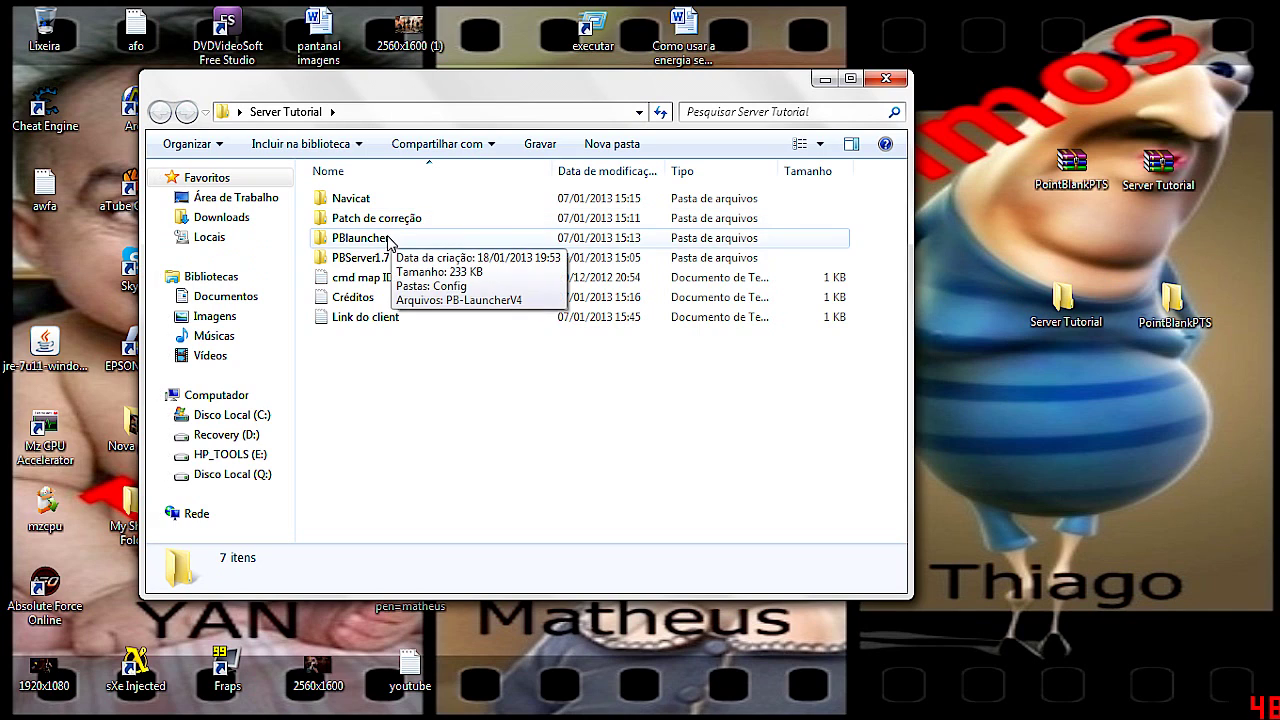
left_click(379, 242)
double_click(379, 242)
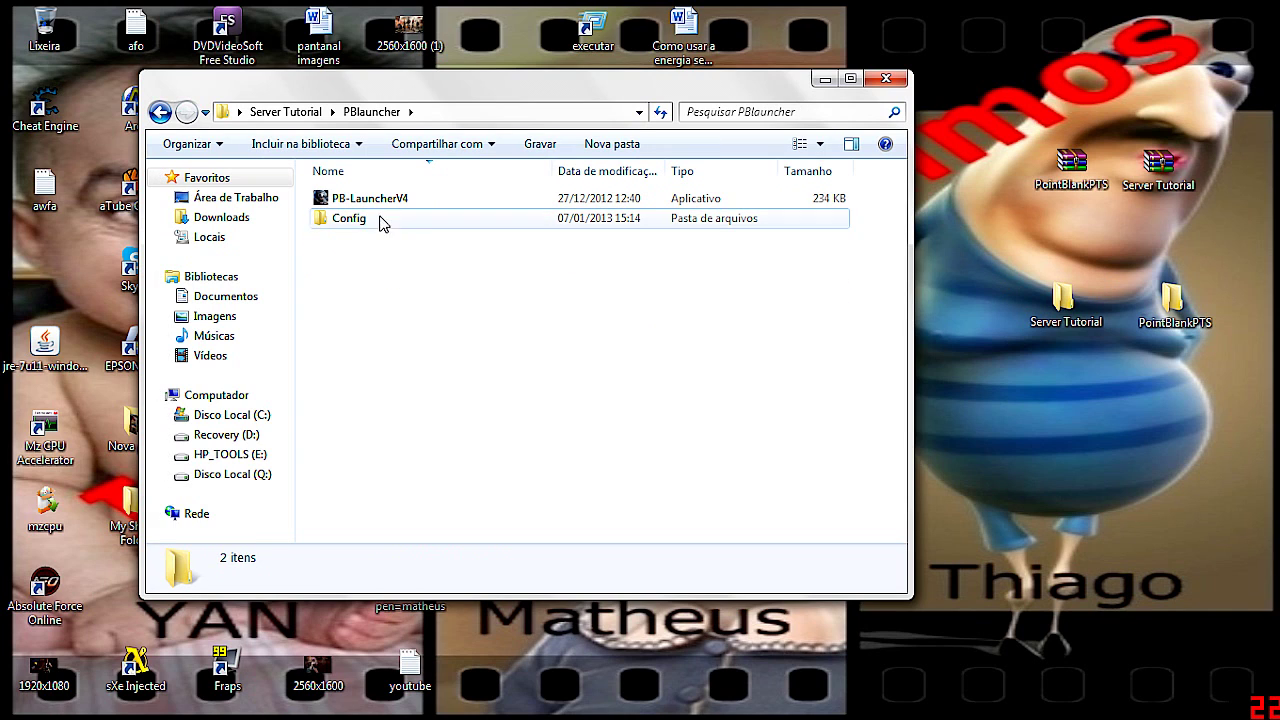
double_click(357, 219)
left_click(352, 198)
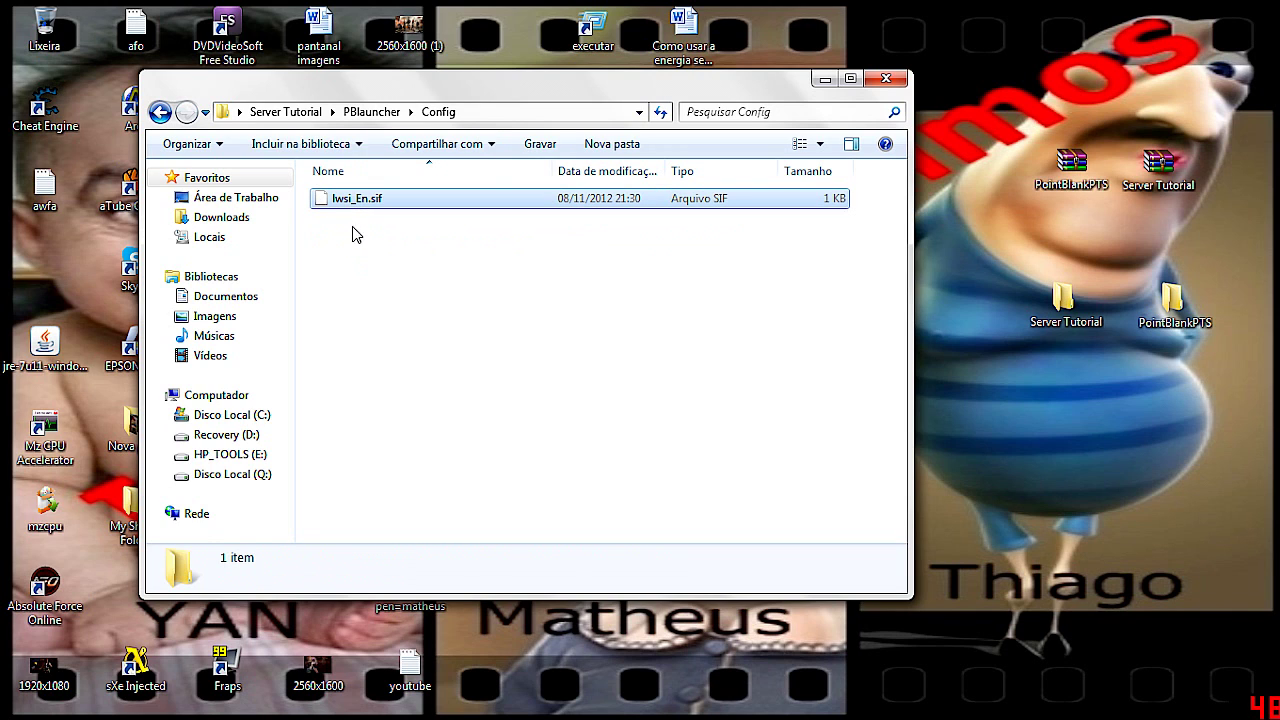
Paste Iwsi_En.sif into the game's PointBlankPTS Config folder, overwriting the existing file
double_click(1150, 295)
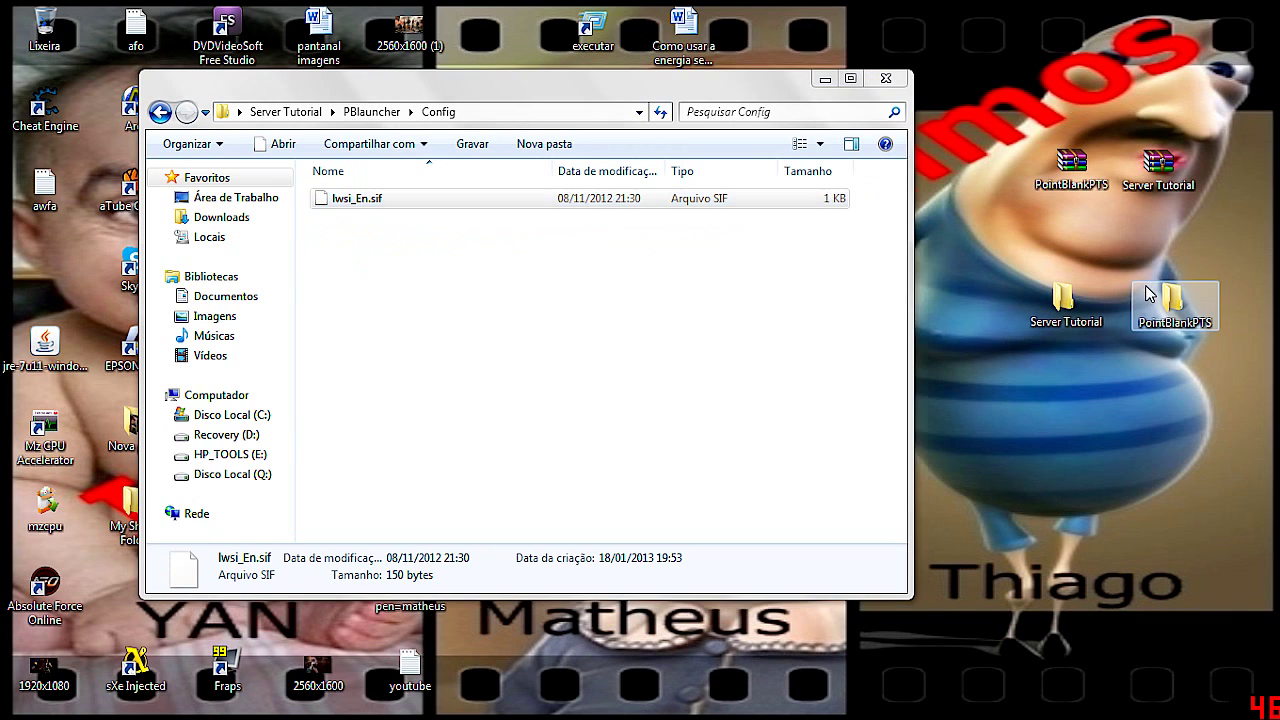
double_click(395, 222)
double_click(385, 243)
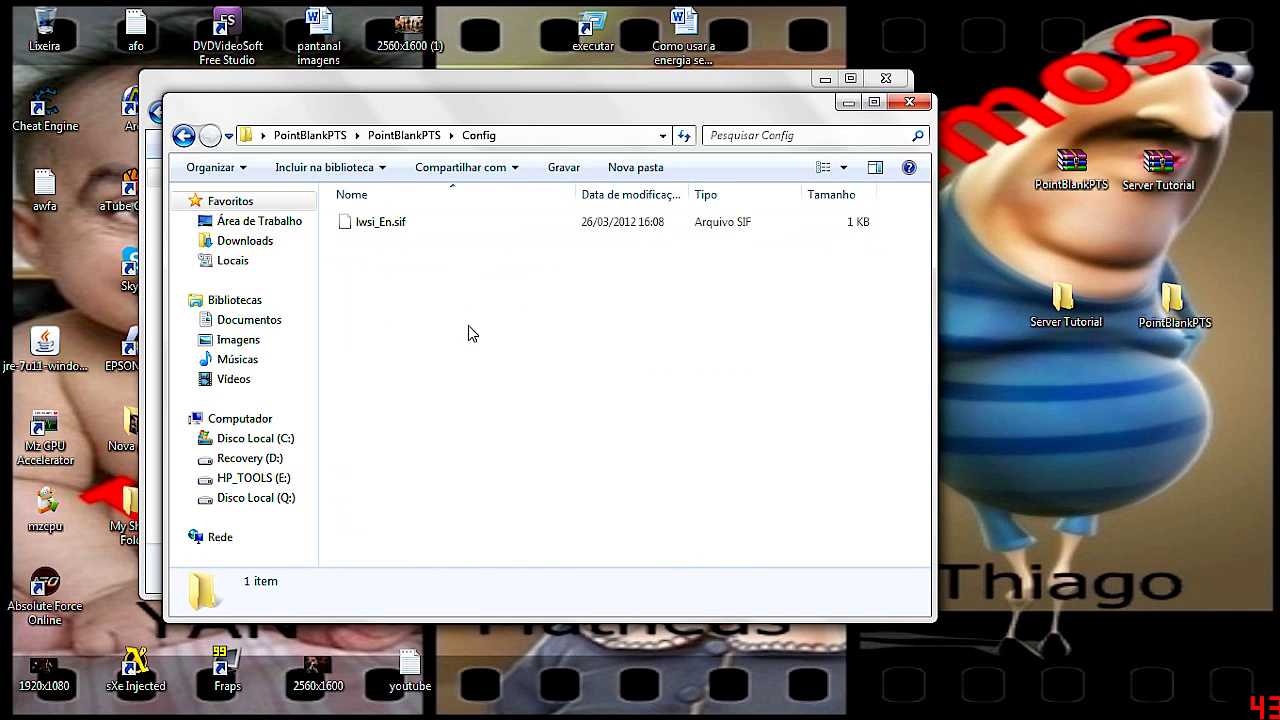
key("ctrl+v")
left_click(544, 244)
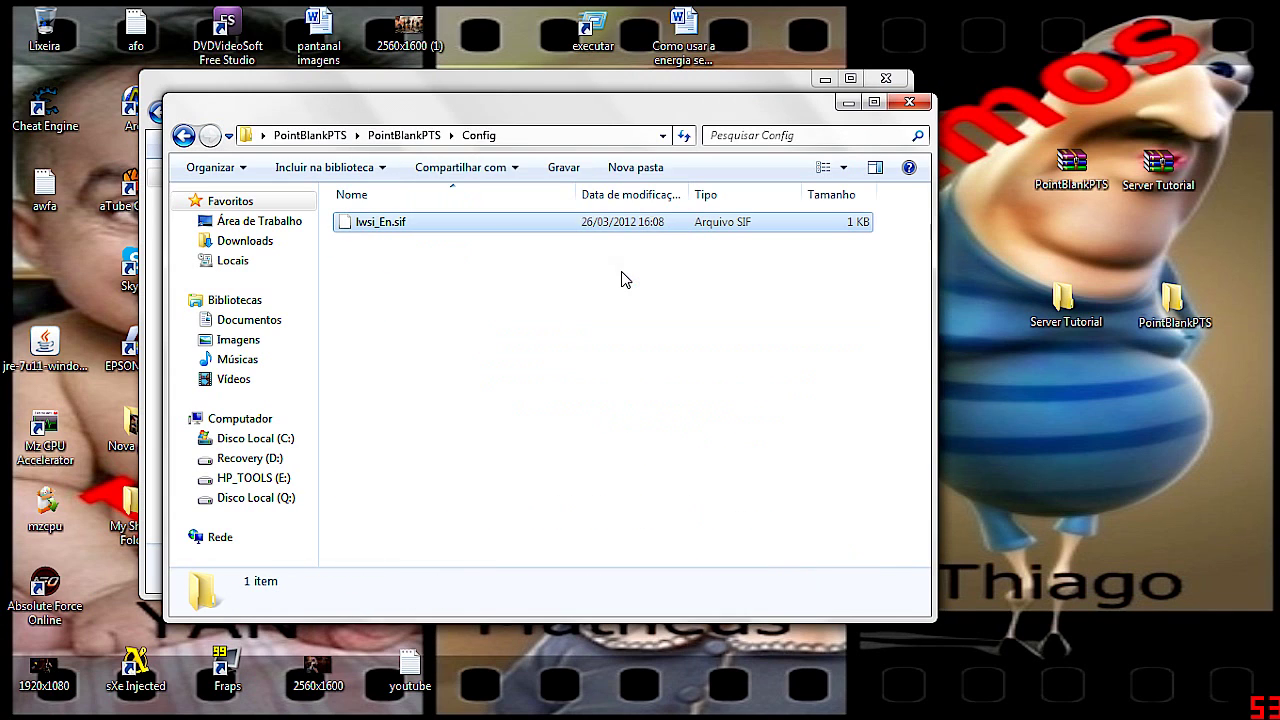
Put PB-LauncherV4 into the PointBlankPTS game folder, check it's listed, and close both windows
left_click(909, 101)
left_click(160, 112)
left_click(357, 199)
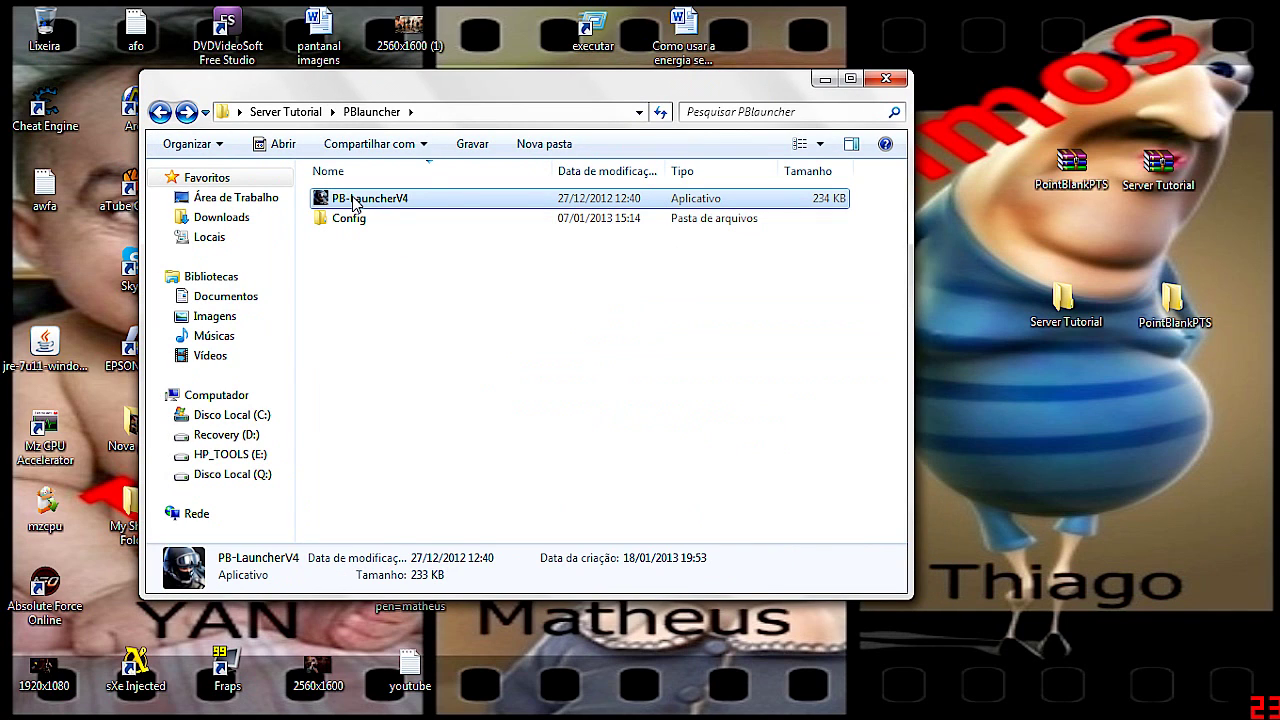
left_click(357, 199)
double_click(1172, 300)
double_click(413, 246)
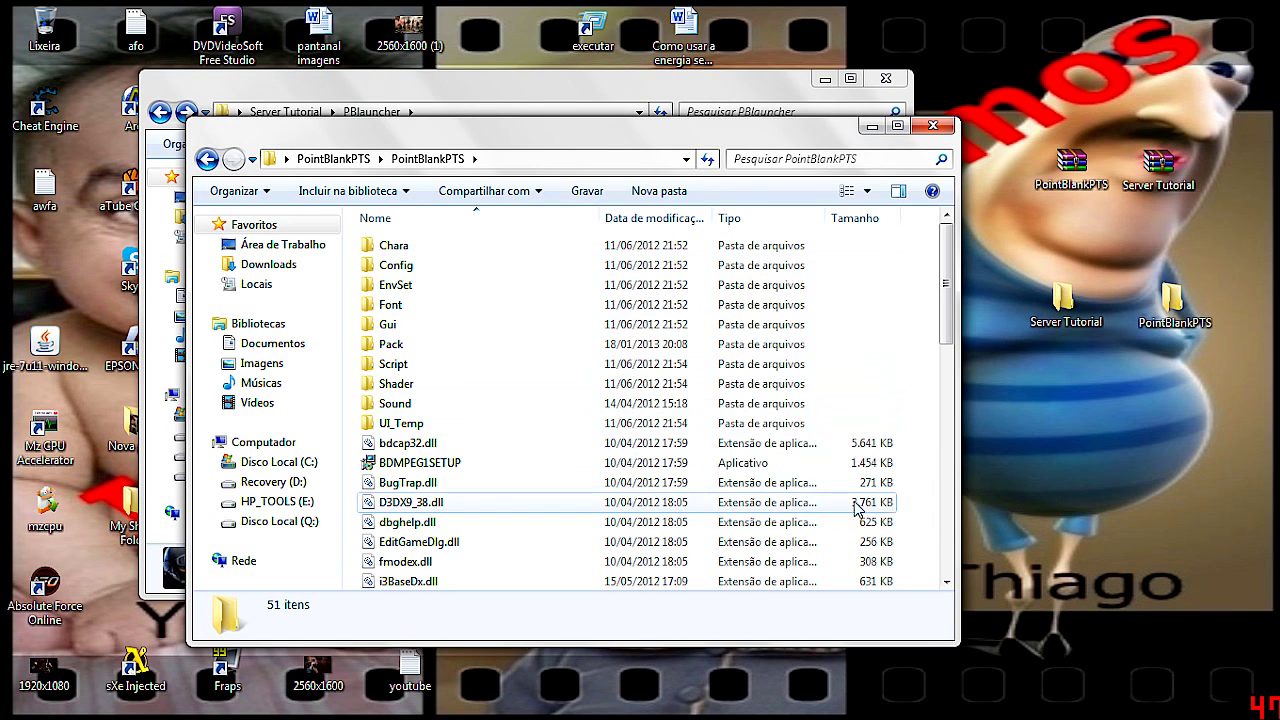
left_click(478, 84)
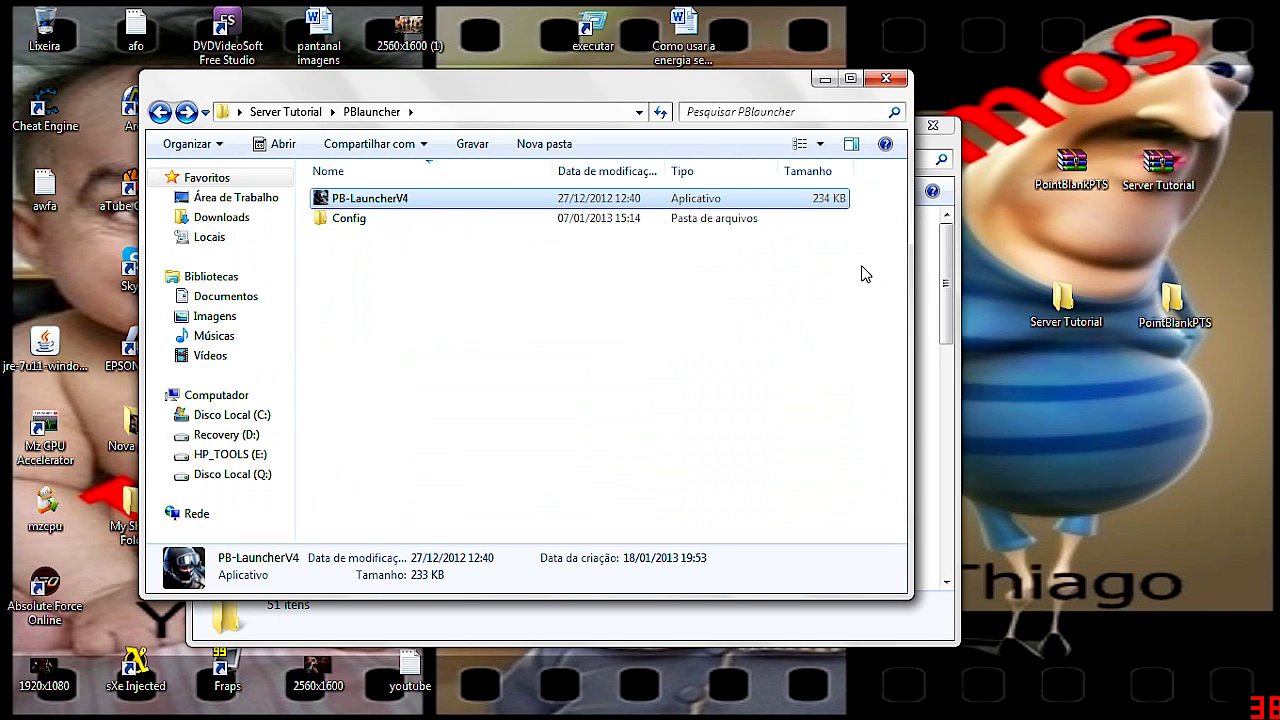
left_click(915, 430)
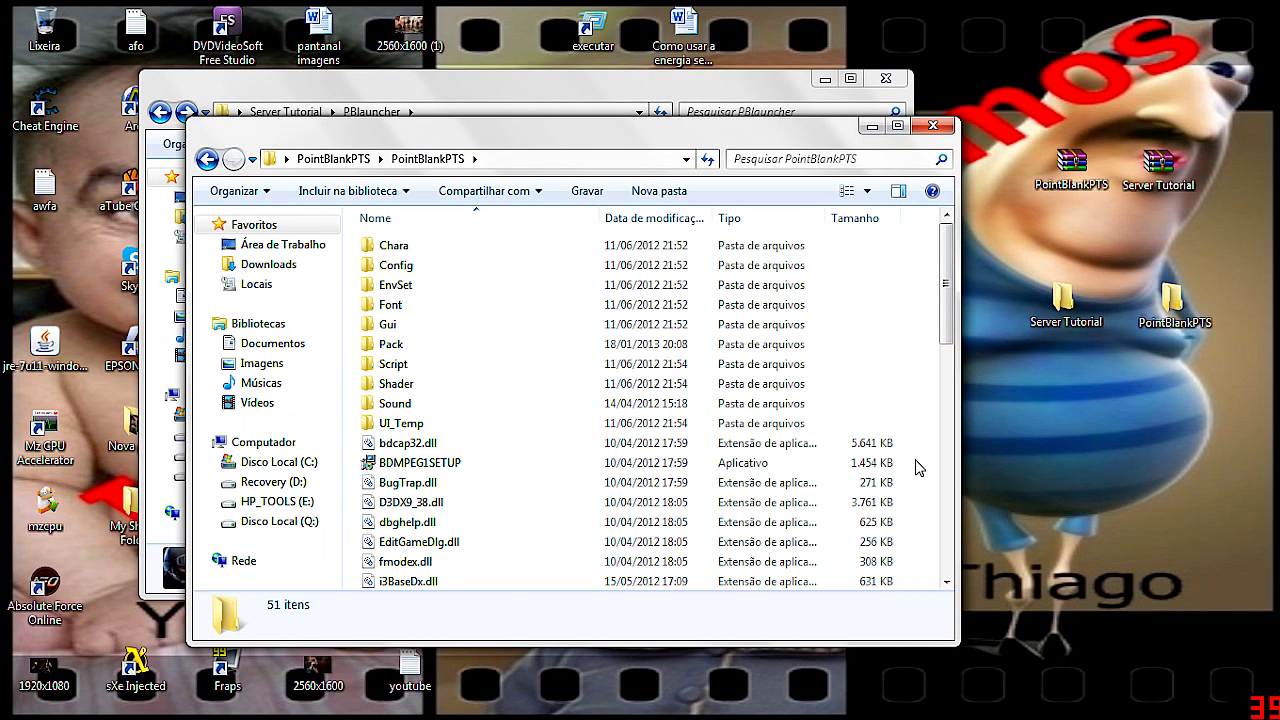
key("End")
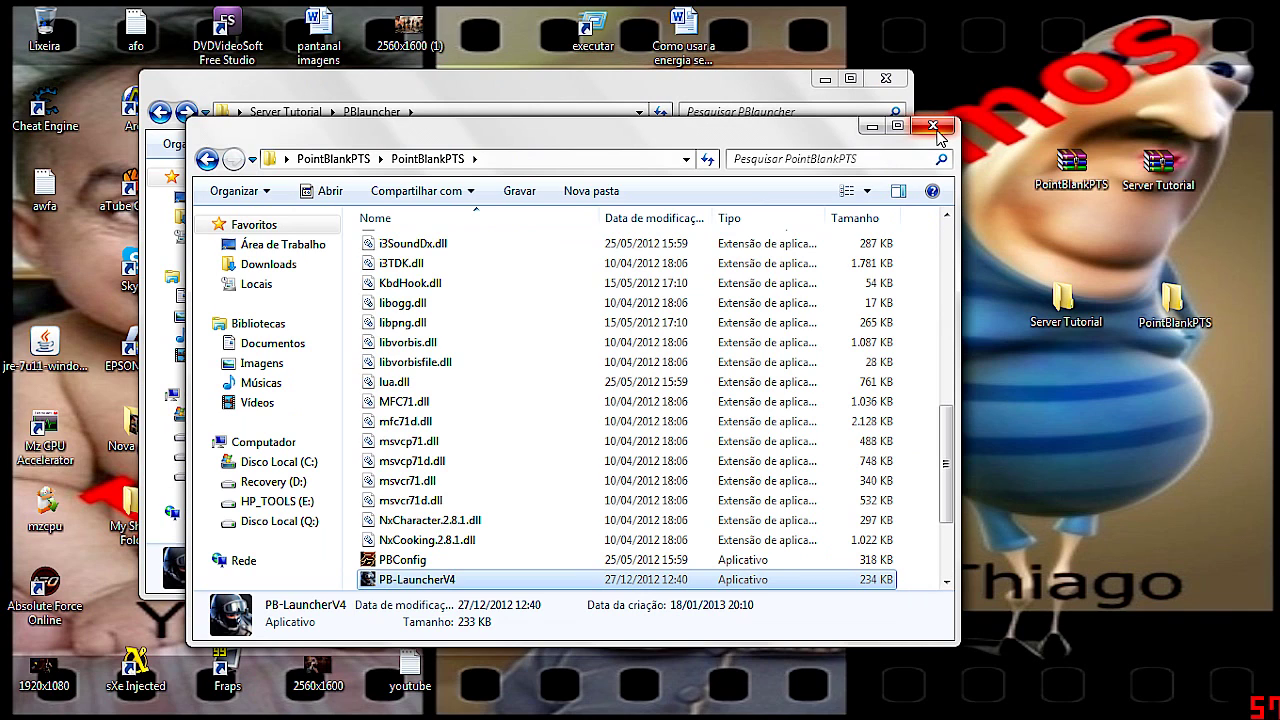
left_click(933, 126)
left_click(885, 78)
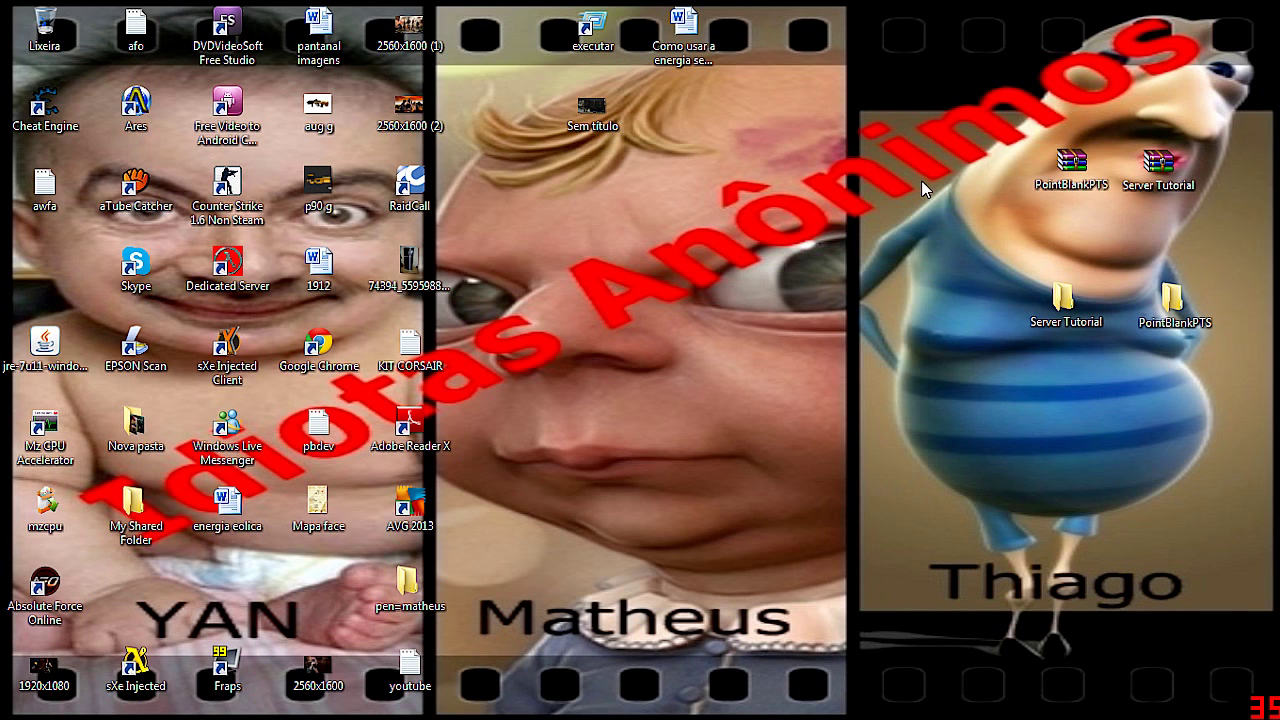
In Server Tutorial › Navicat, select the navicat 8.0.18_mysql_en installer, cancelling an accidental rename
double_click(1064, 300)
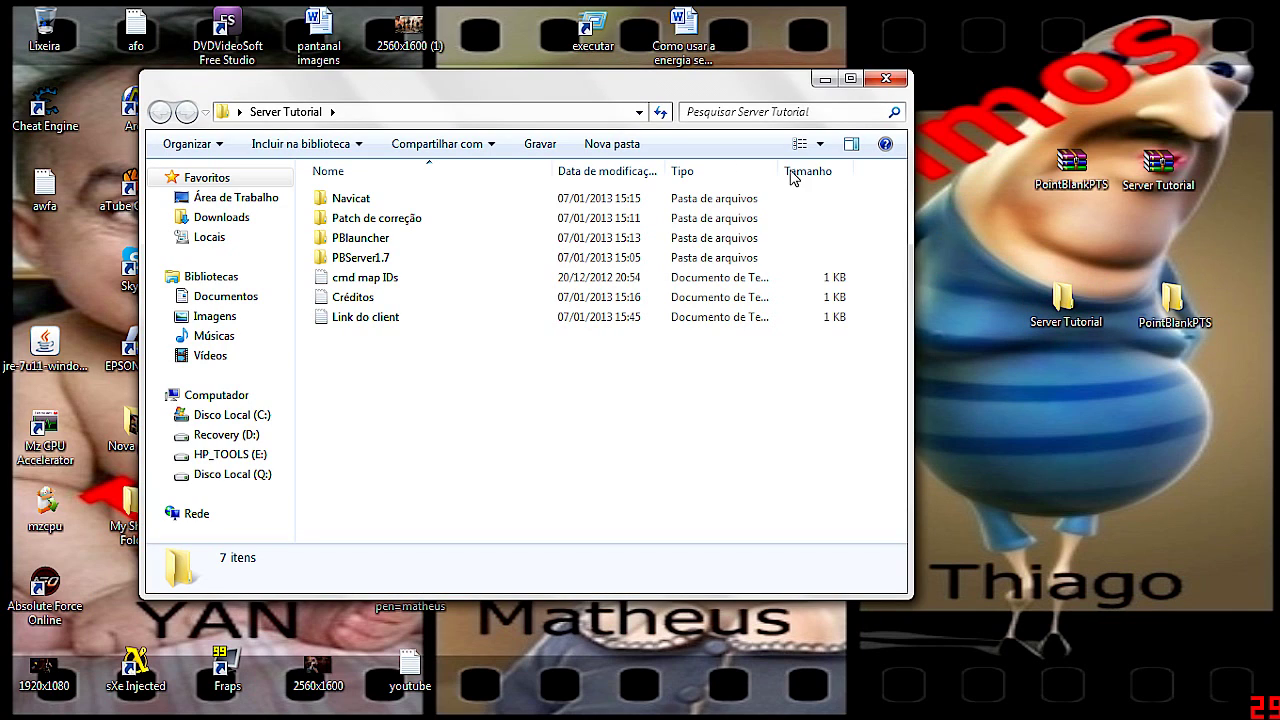
double_click(358, 204)
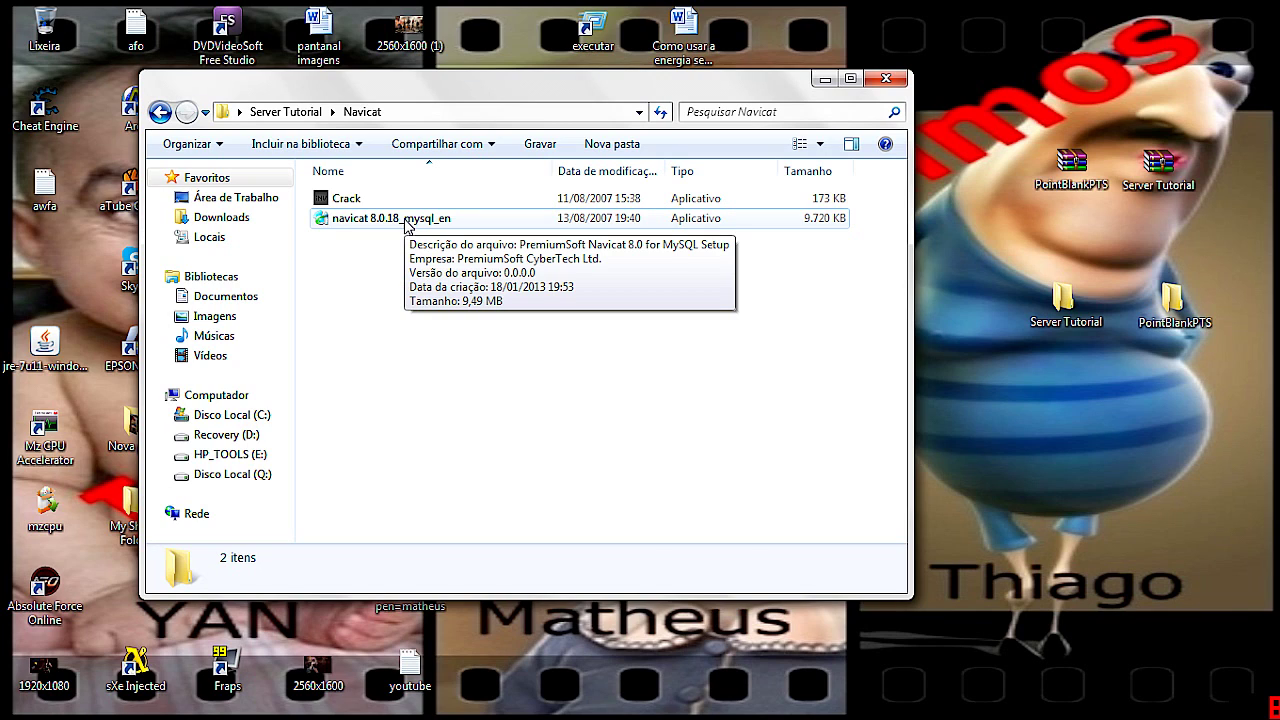
left_click(406, 226)
left_click(378, 278)
left_click(375, 226)
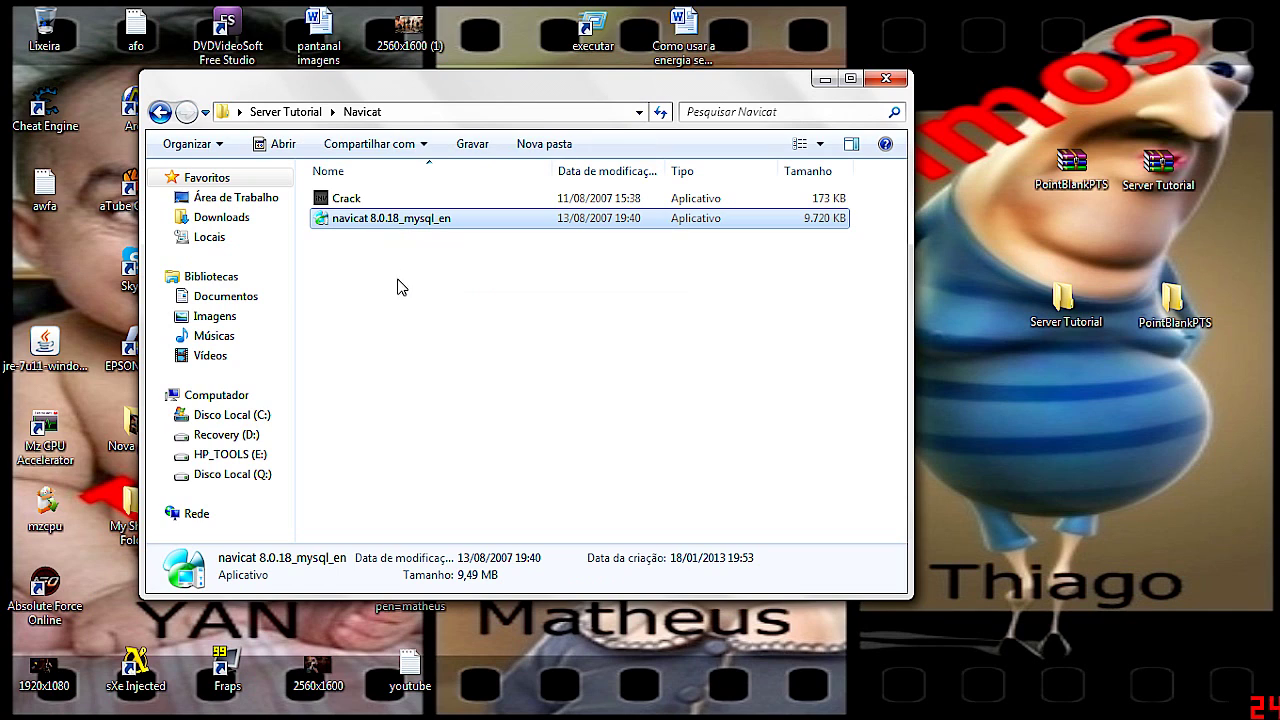
left_click(375, 220)
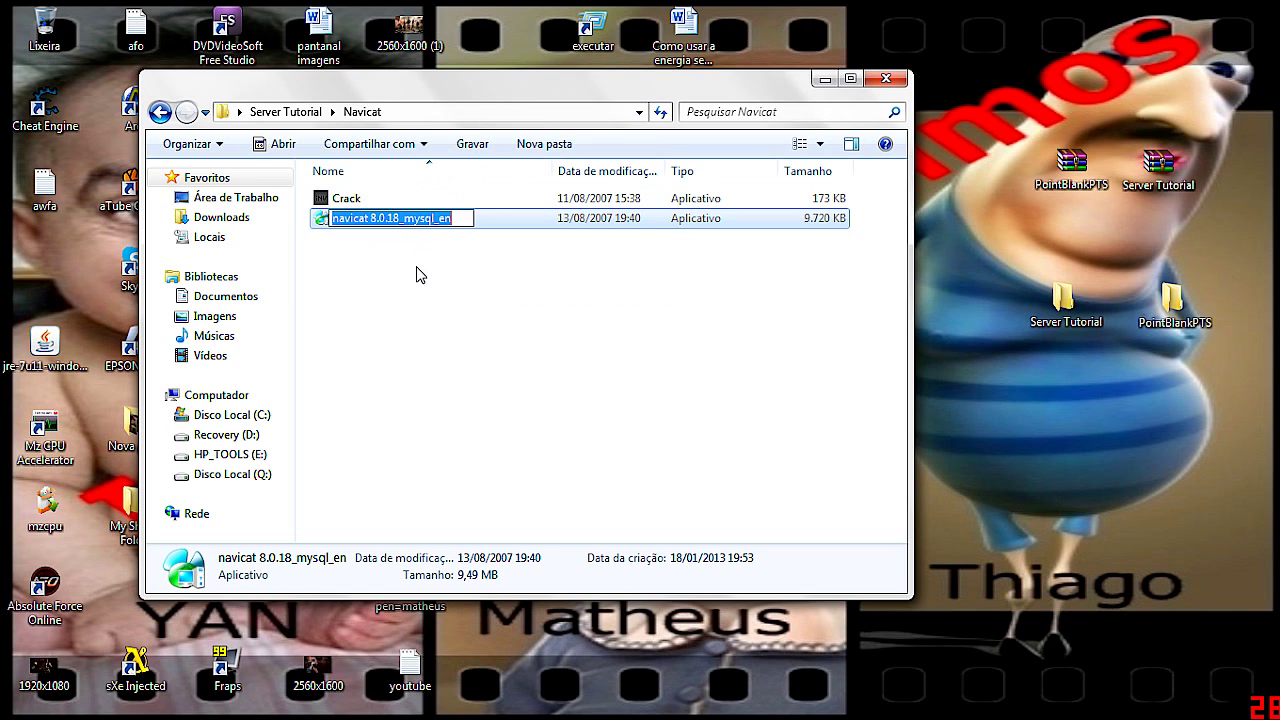
left_click(521, 232)
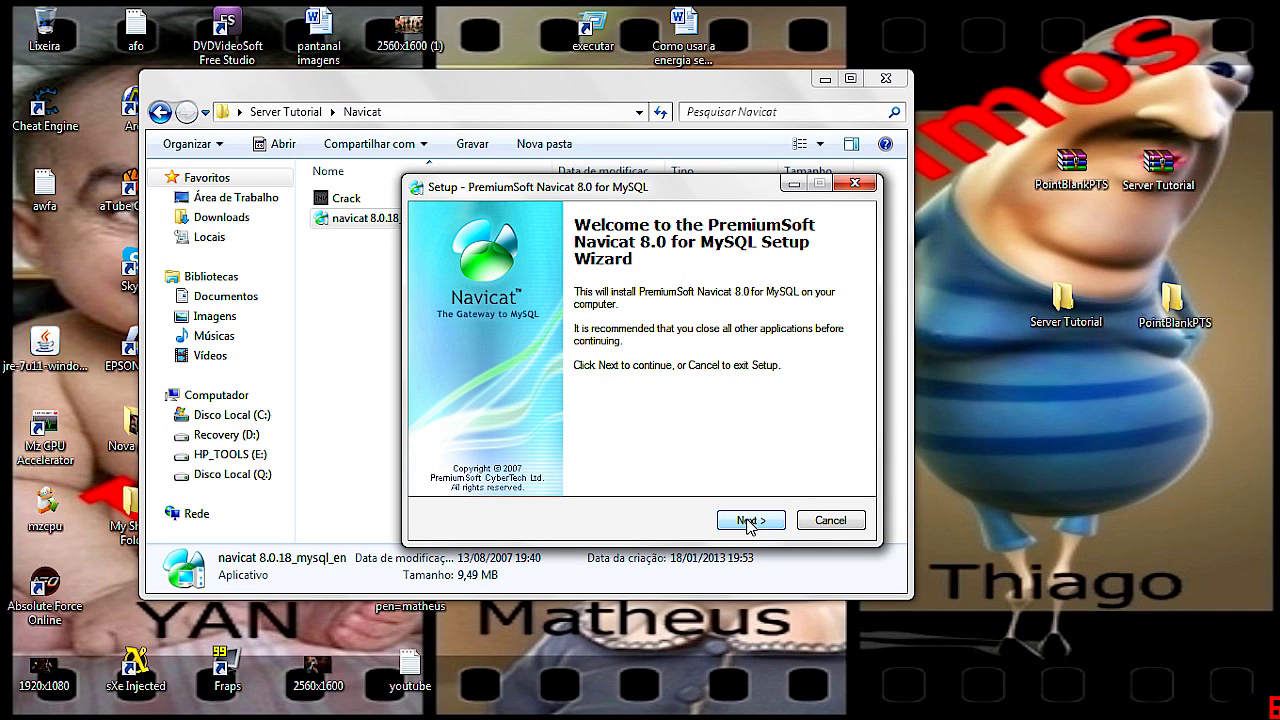
Install Navicat 8.0 for MySQL into the existing default folder with a desktop icon
left_click(749, 521)
left_click(478, 463)
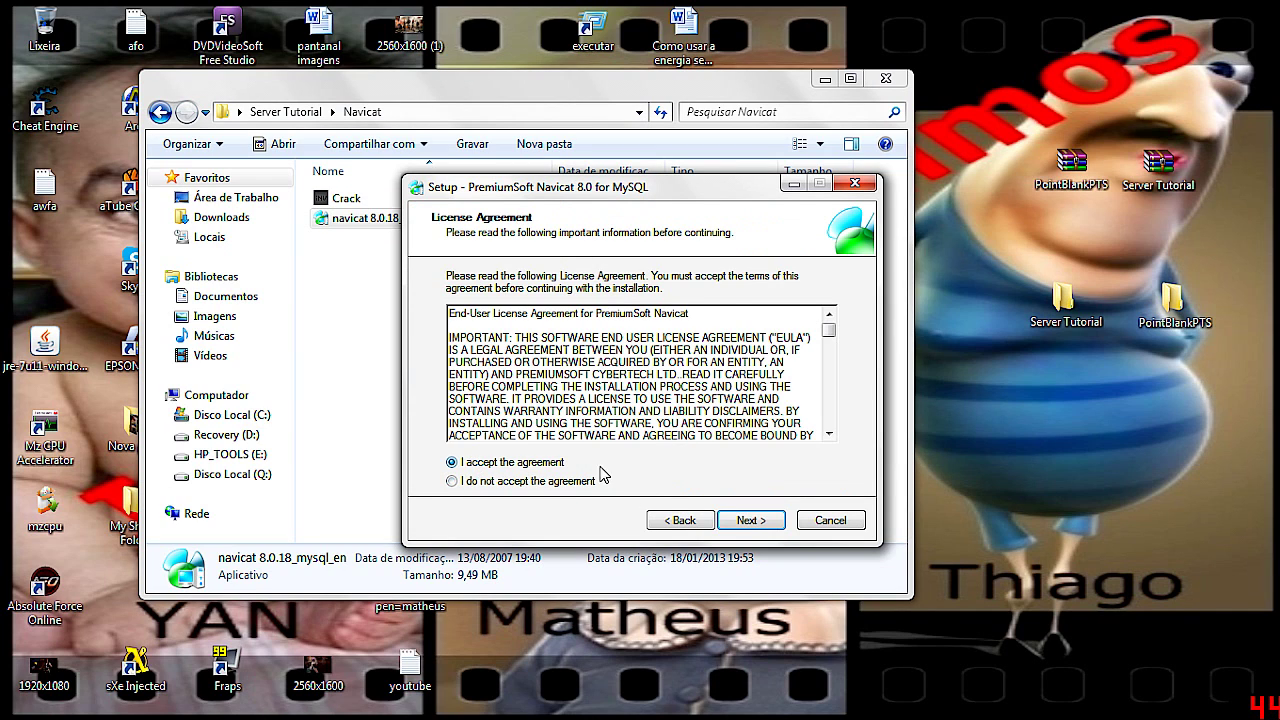
left_click(750, 521)
left_click(750, 521)
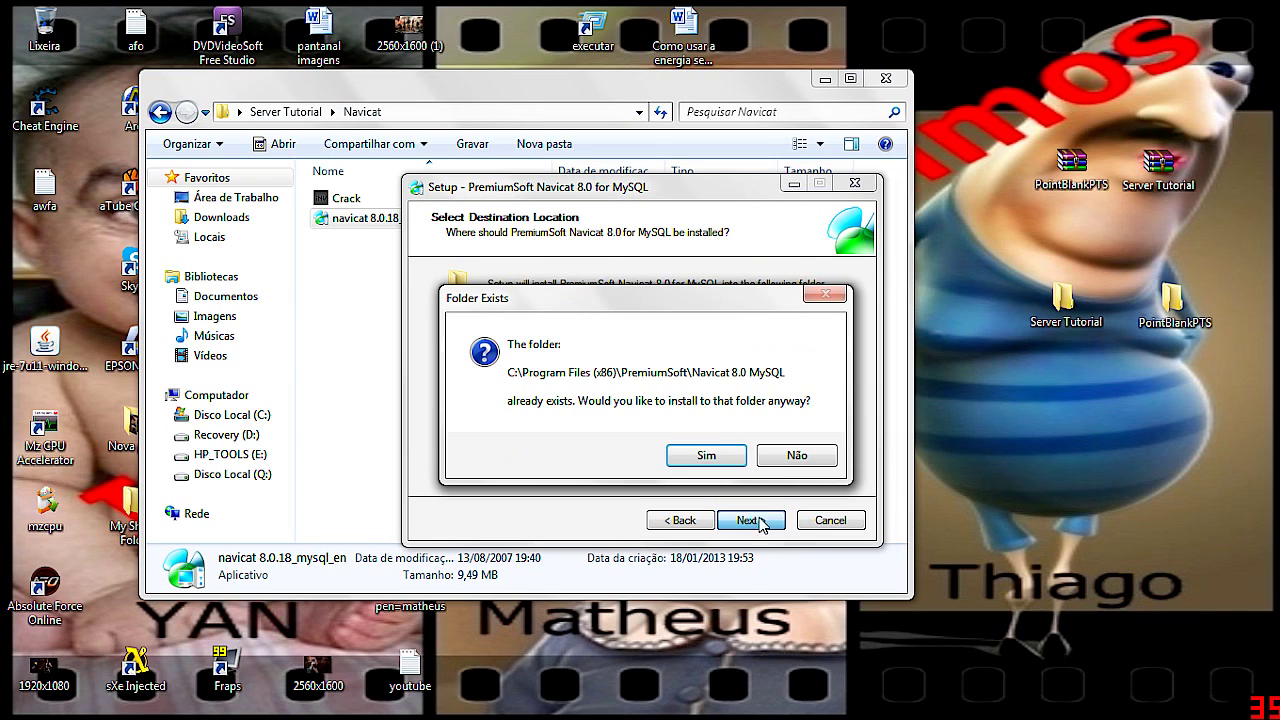
left_click(707, 456)
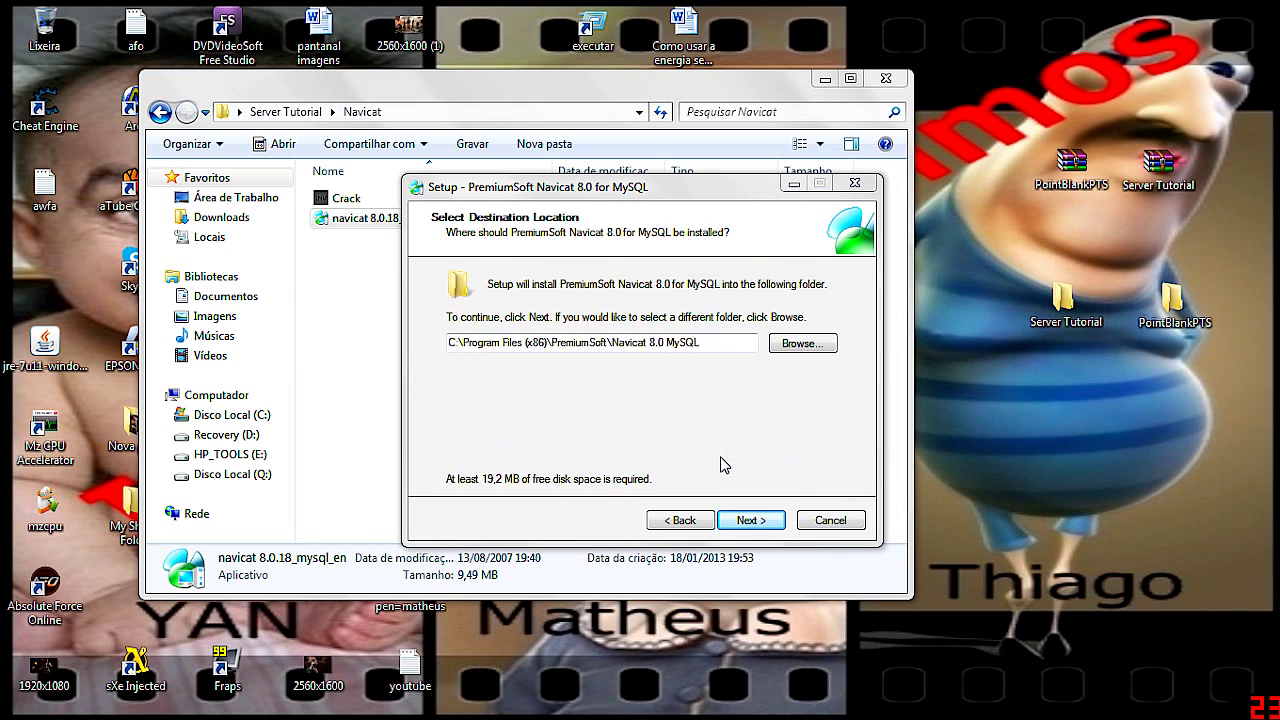
left_click(749, 522)
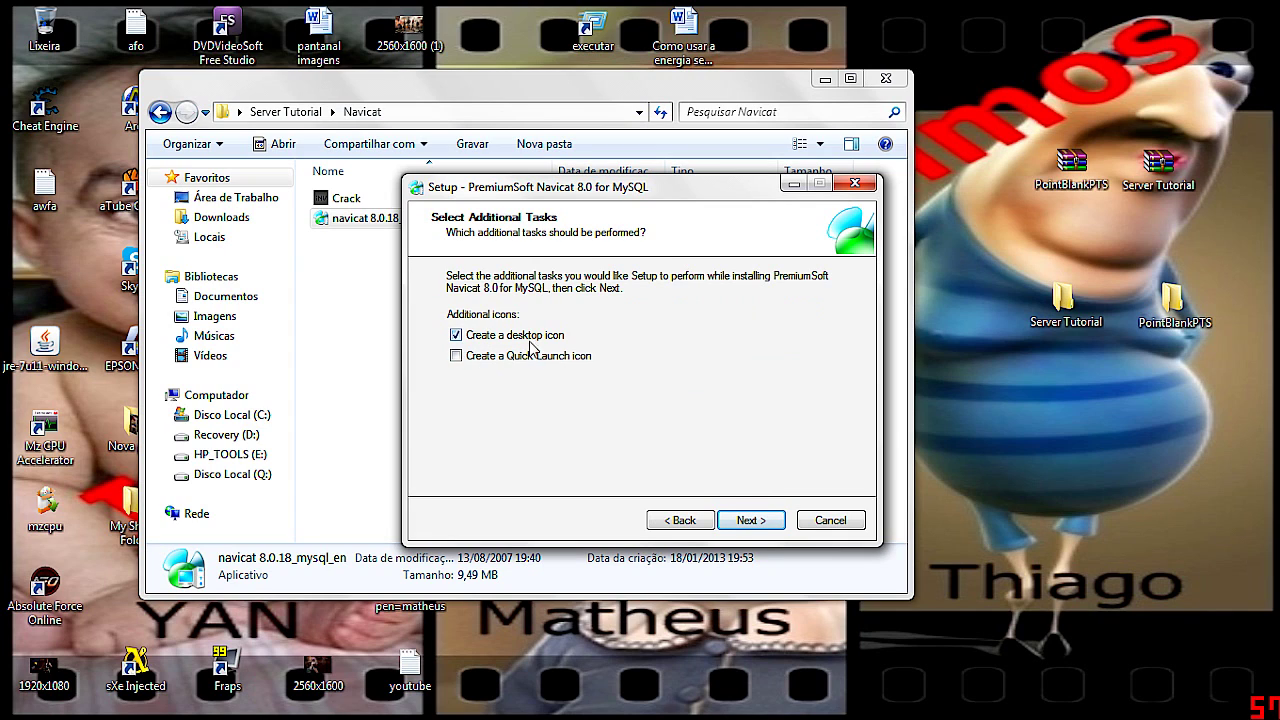
left_click(768, 525)
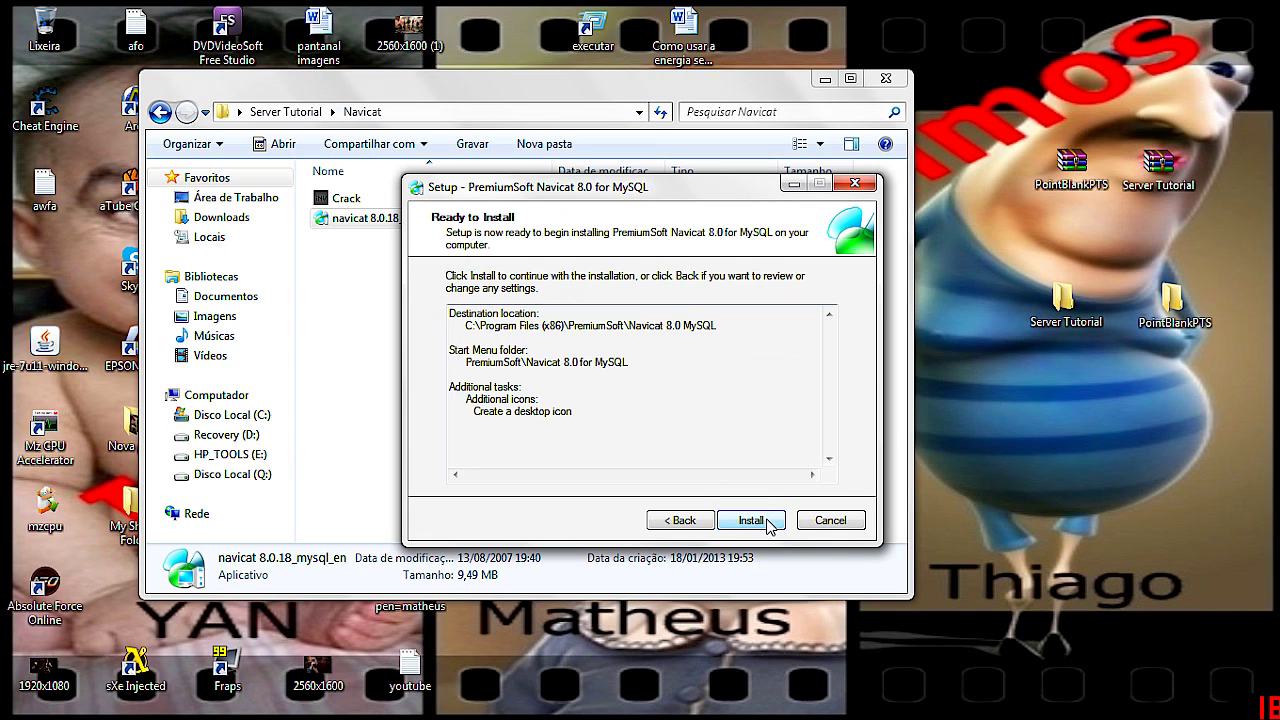
left_click(749, 520)
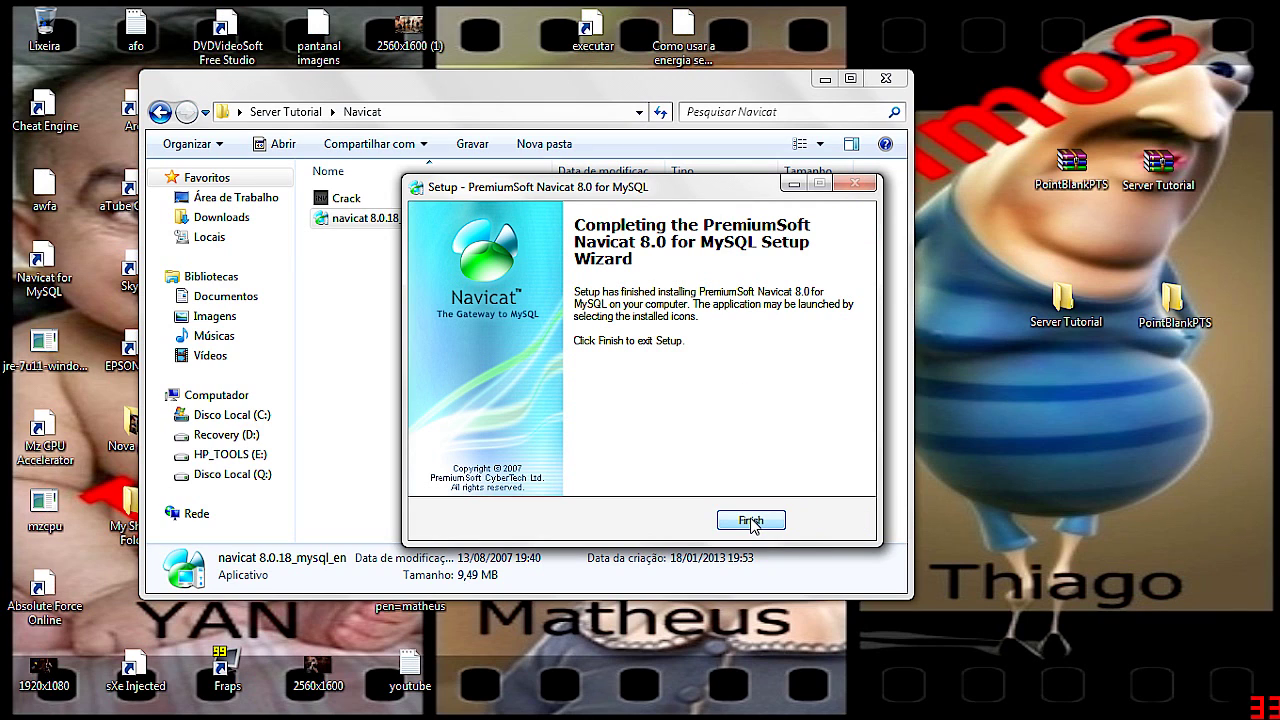
left_click(752, 521)
double_click(419, 201)
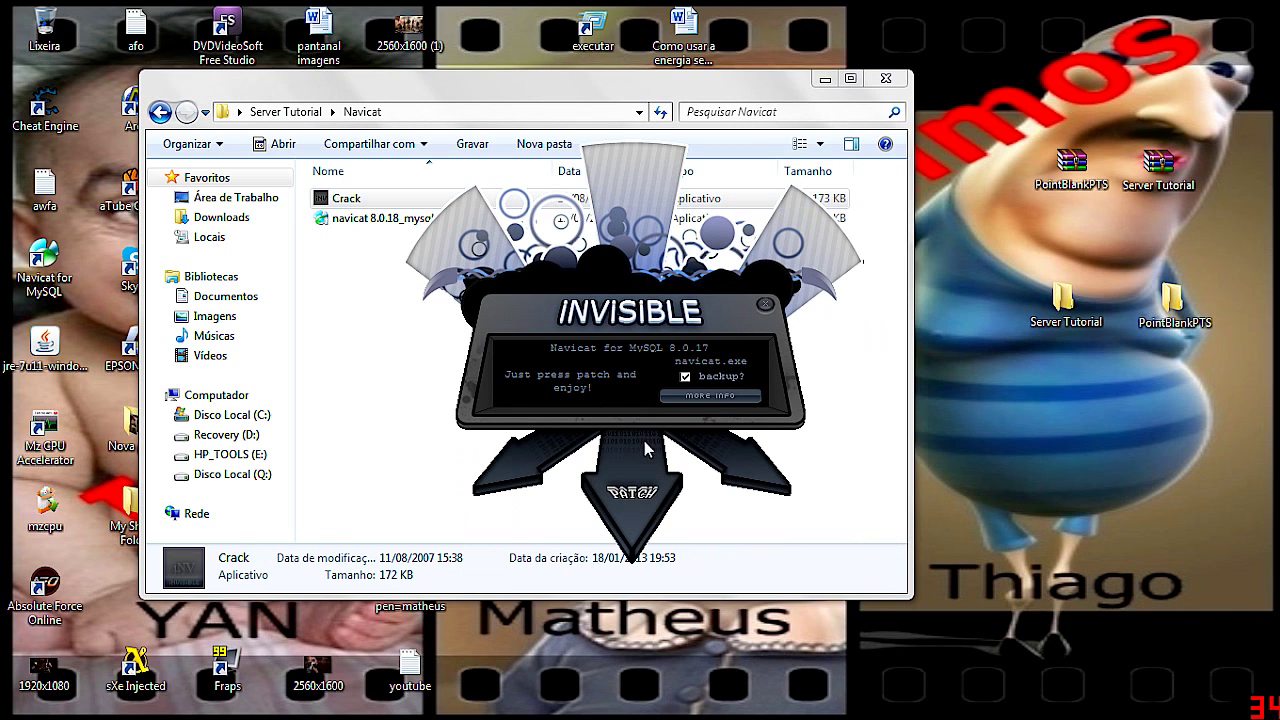
Patch Navicat for MySQL 8.0.17 with Crack, then close the patcher and Navicat folder
left_click(629, 495)
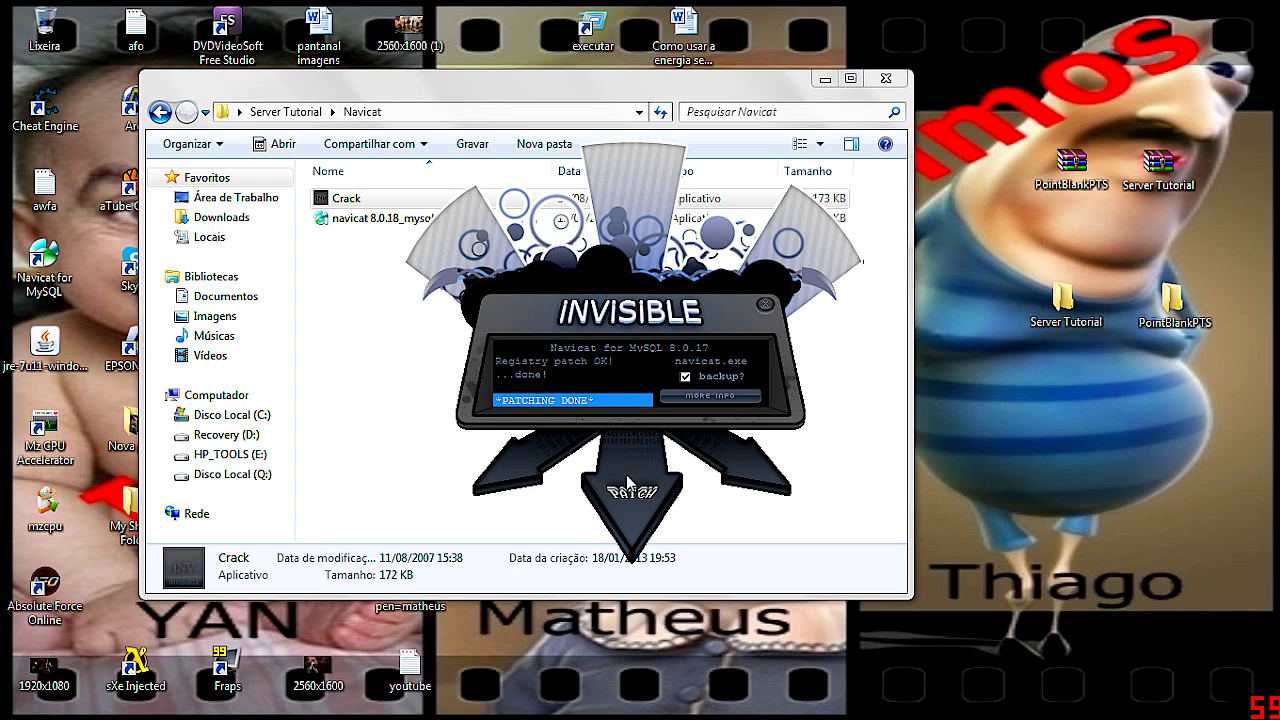
left_click(765, 306)
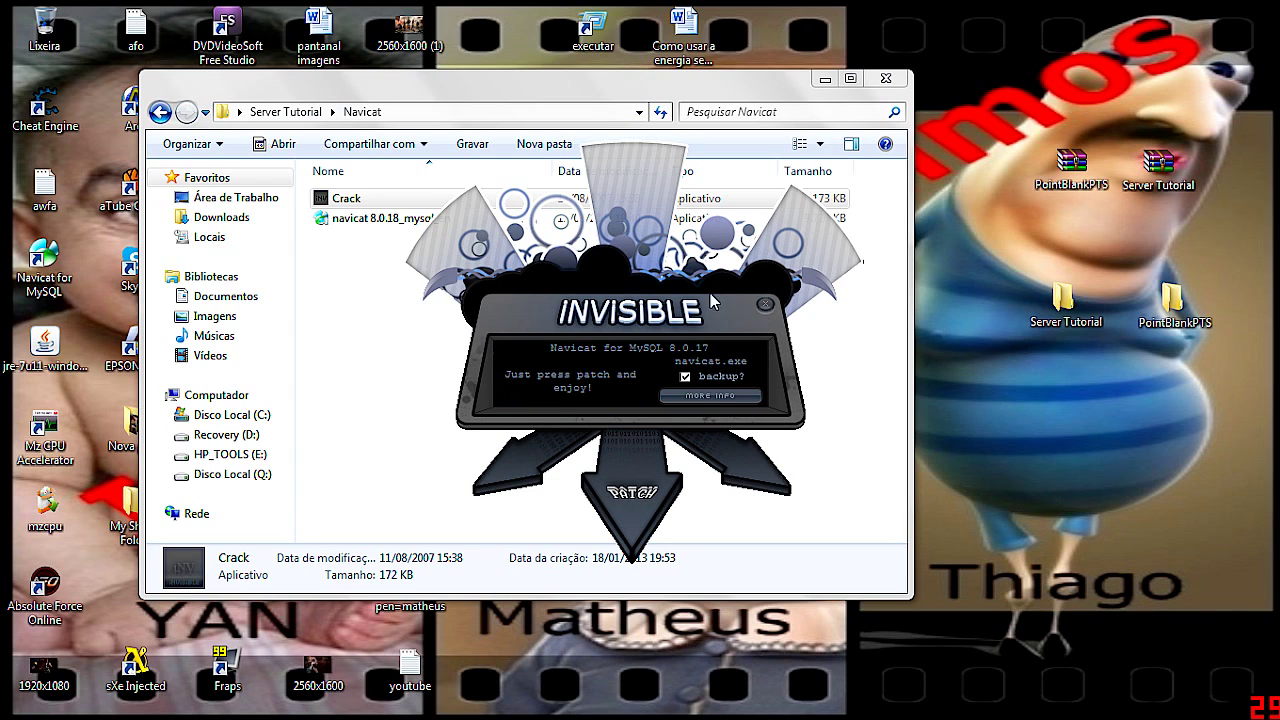
left_click(765, 306)
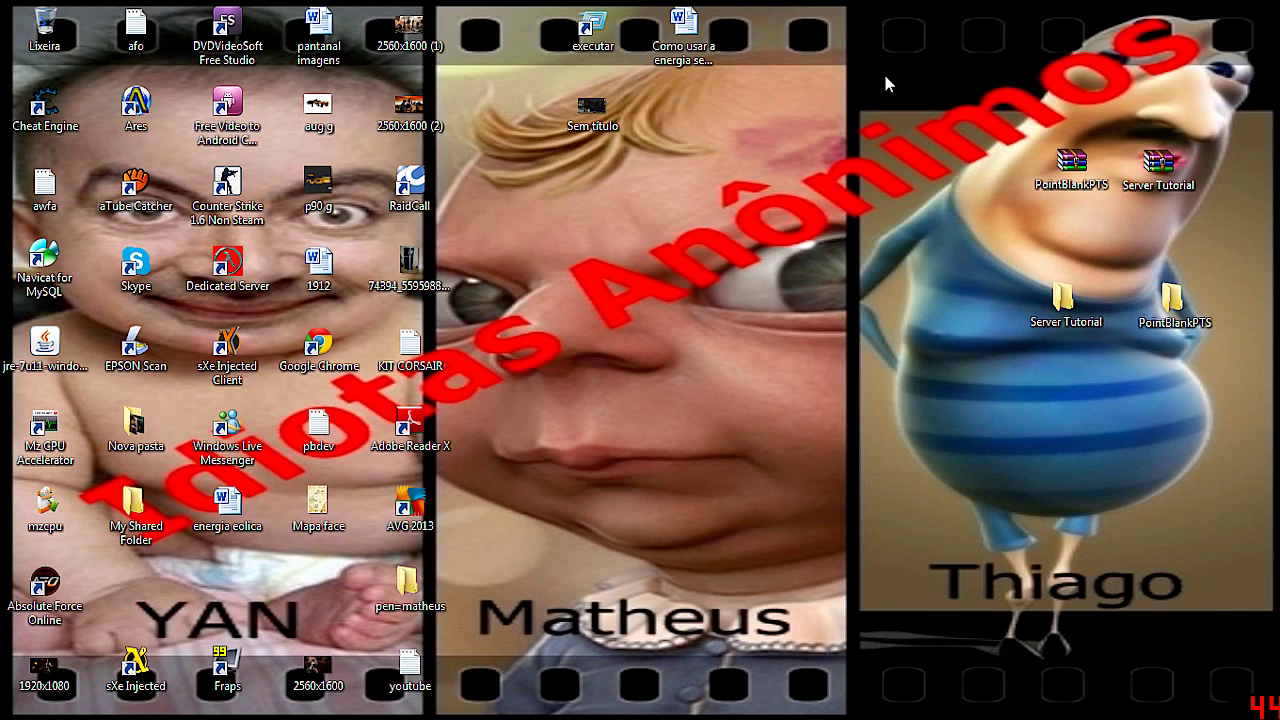
left_click(886, 79)
Run PB-LauncherV4 from PointBlankPTS\PointBlankPTS to reach the Point Blank Launcher 1.4 login
double_click(1178, 294)
double_click(368, 200)
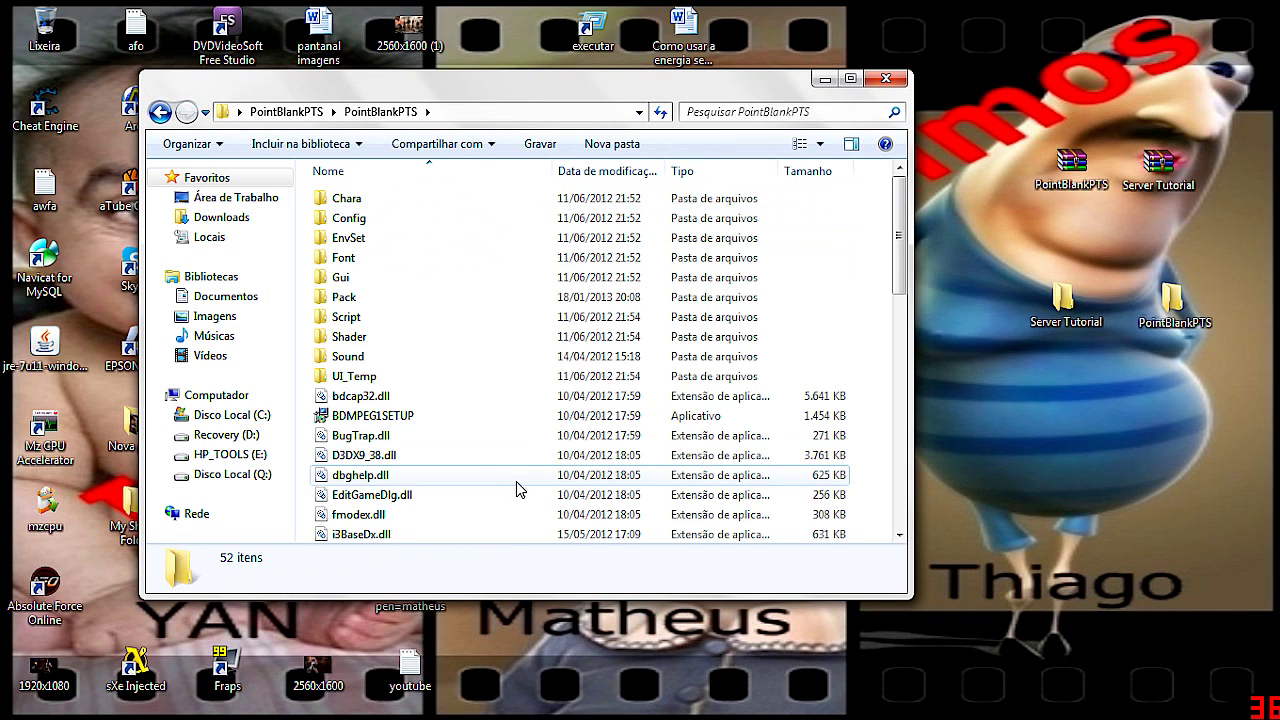
scroll(516, 481, "down", 10)
left_click(349, 396)
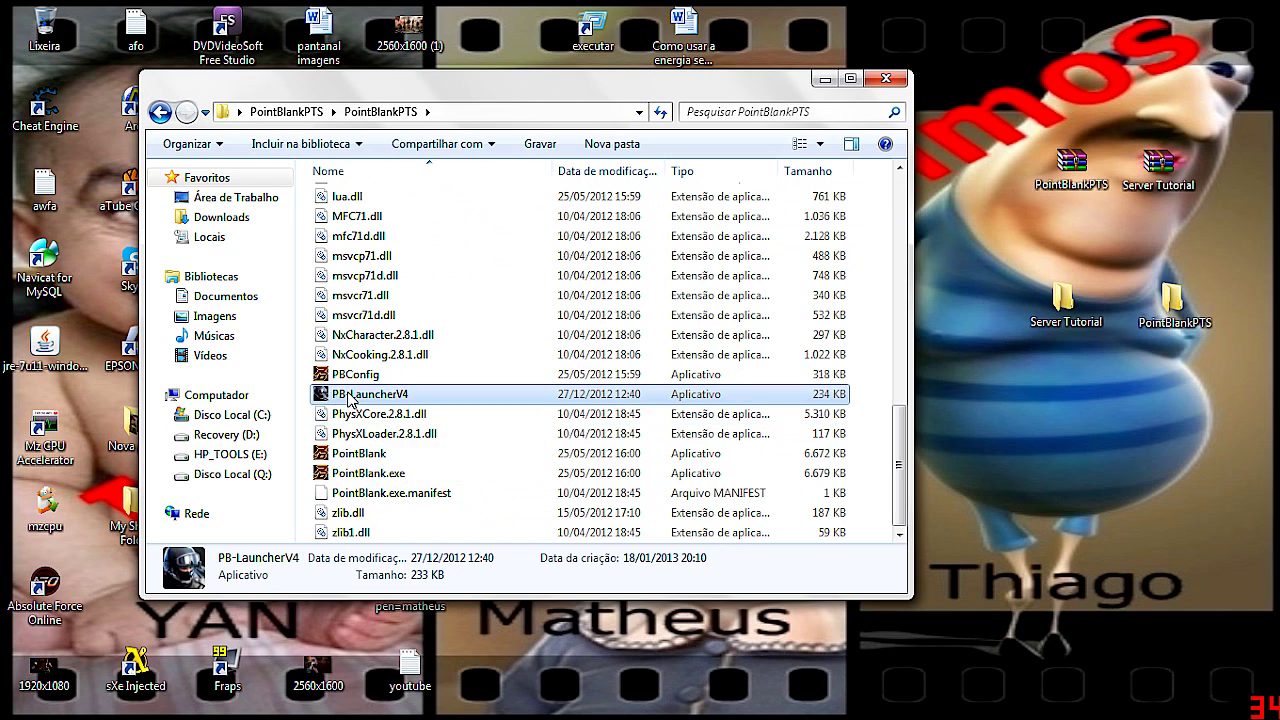
double_click(349, 396)
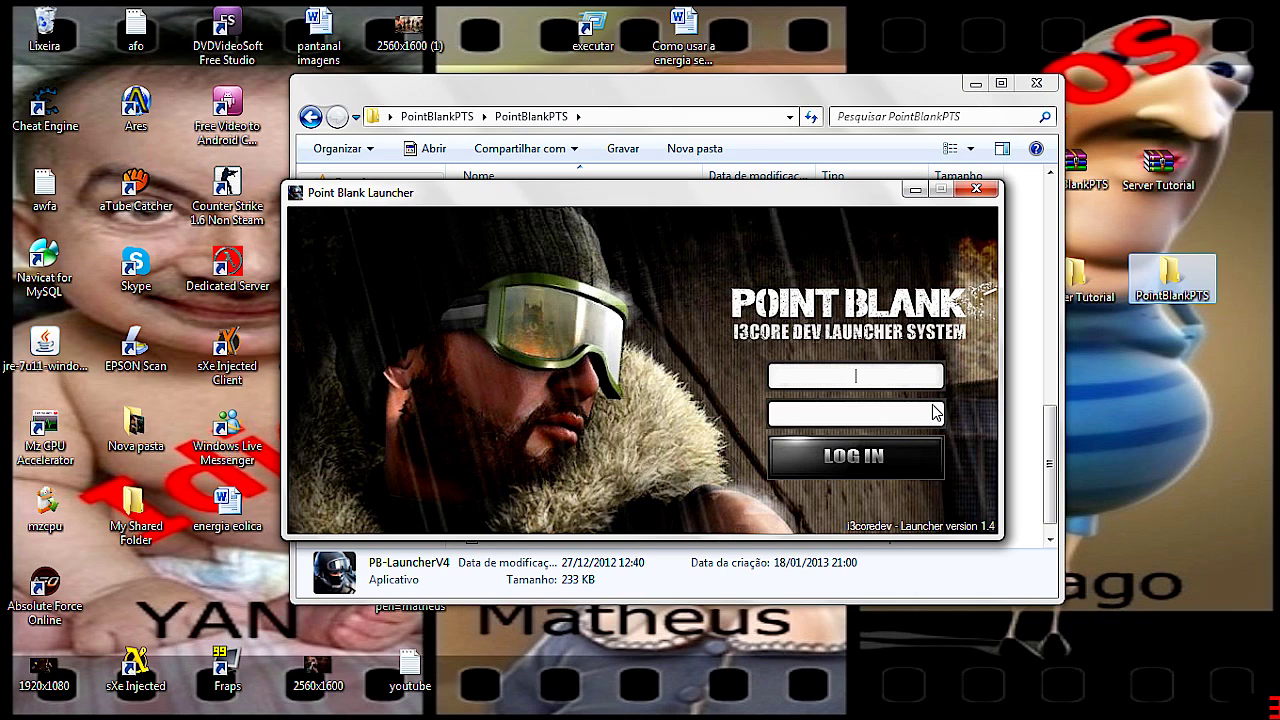
Enter the administrator username and password in the launcher, correcting typos, and submit the login
type("admin")
left_click(932, 411)
type("1234")
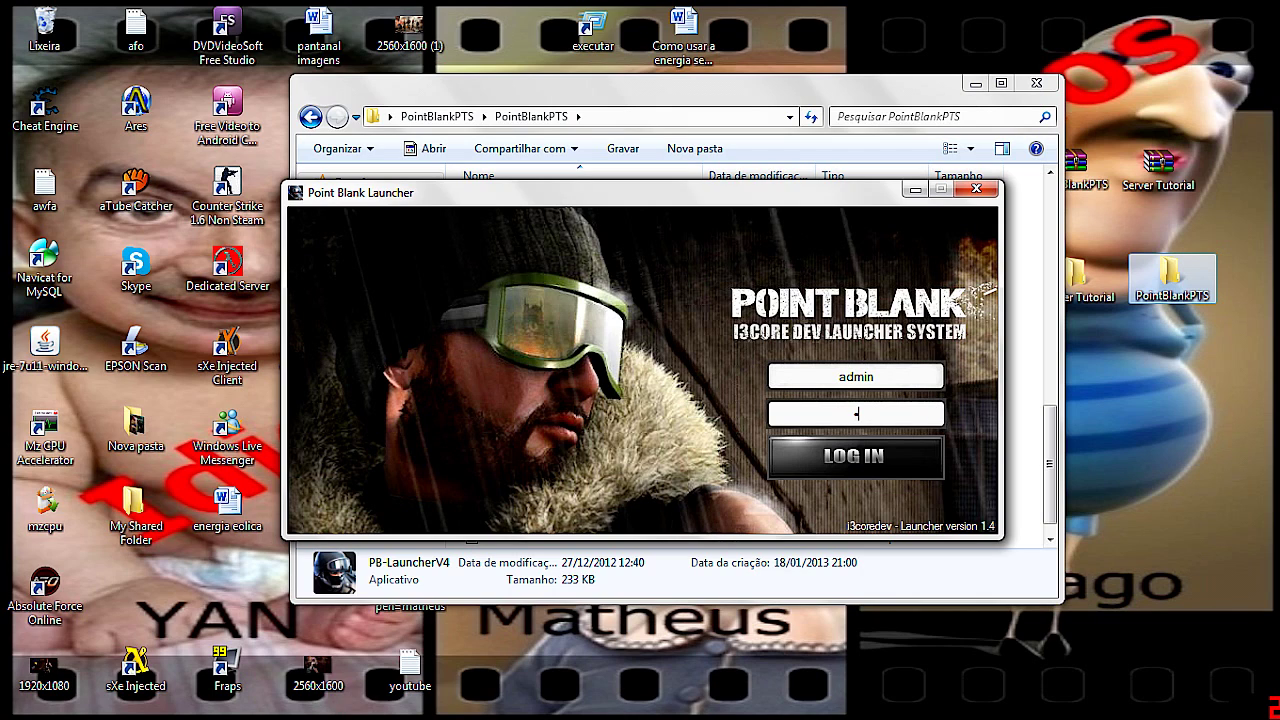
type("5")
key("BackSpace")
key("BackSpace")
key("BackSpace")
key("BackSpace")
key("BackSpace")
type("12345")
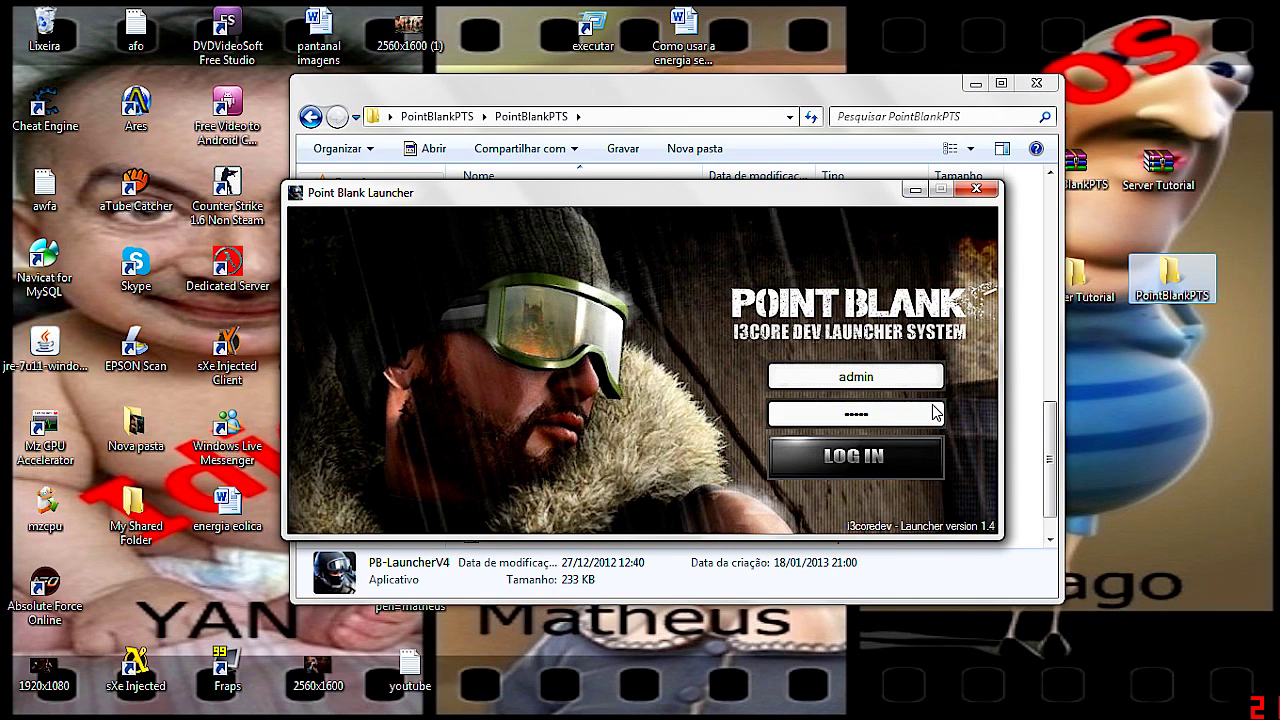
key("Return")
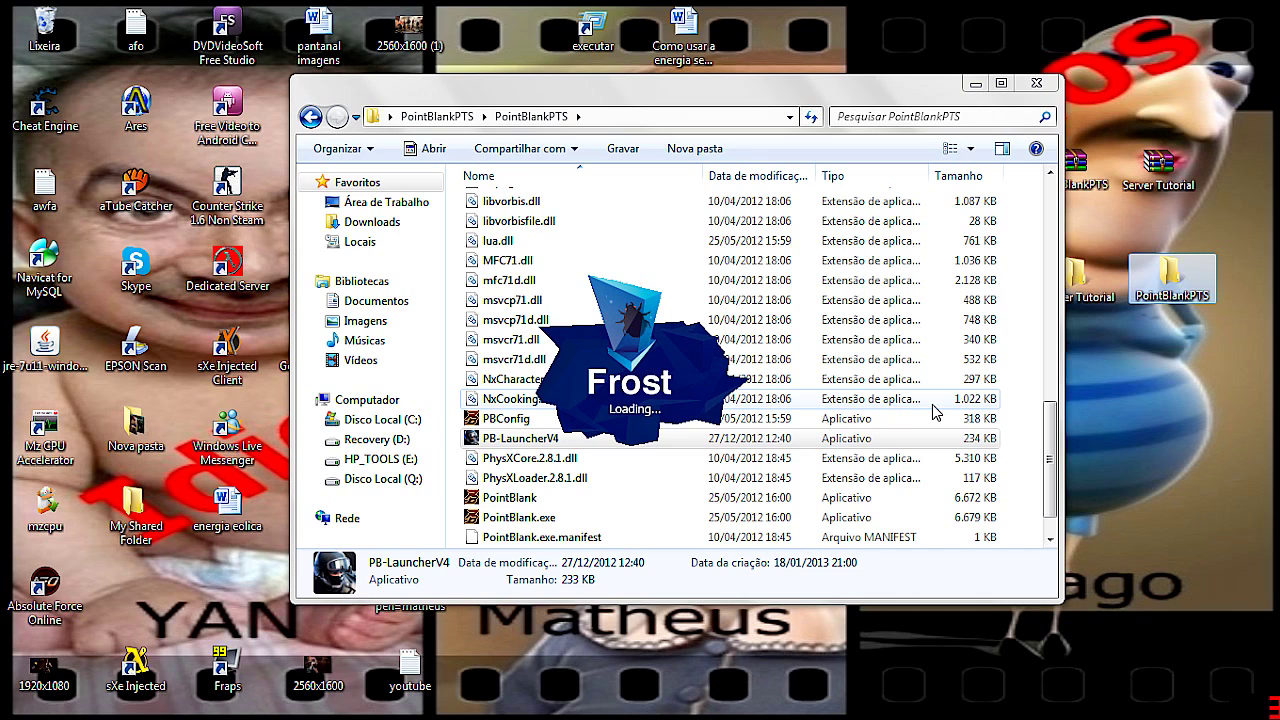
Minimize the game folder window and move the Frost updating warning aside while the game loads
left_click(978, 83)
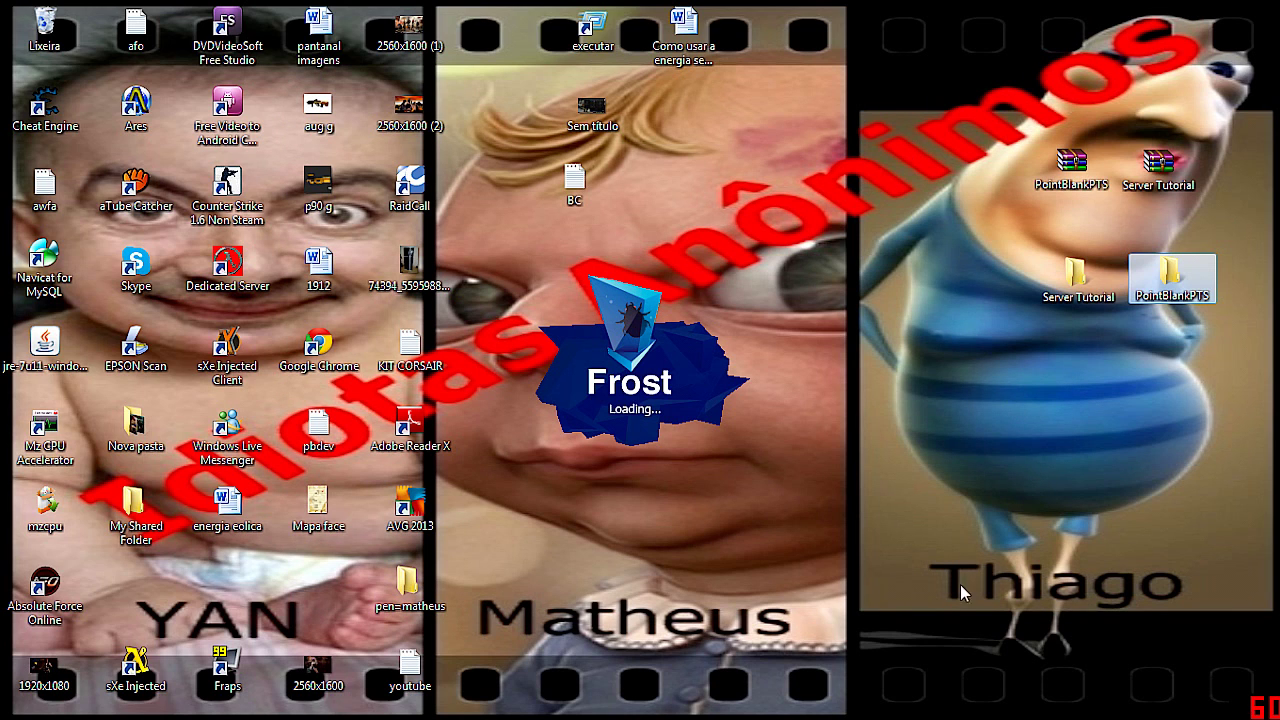
left_click(920, 570)
left_click_drag(920, 570, 1086, 620)
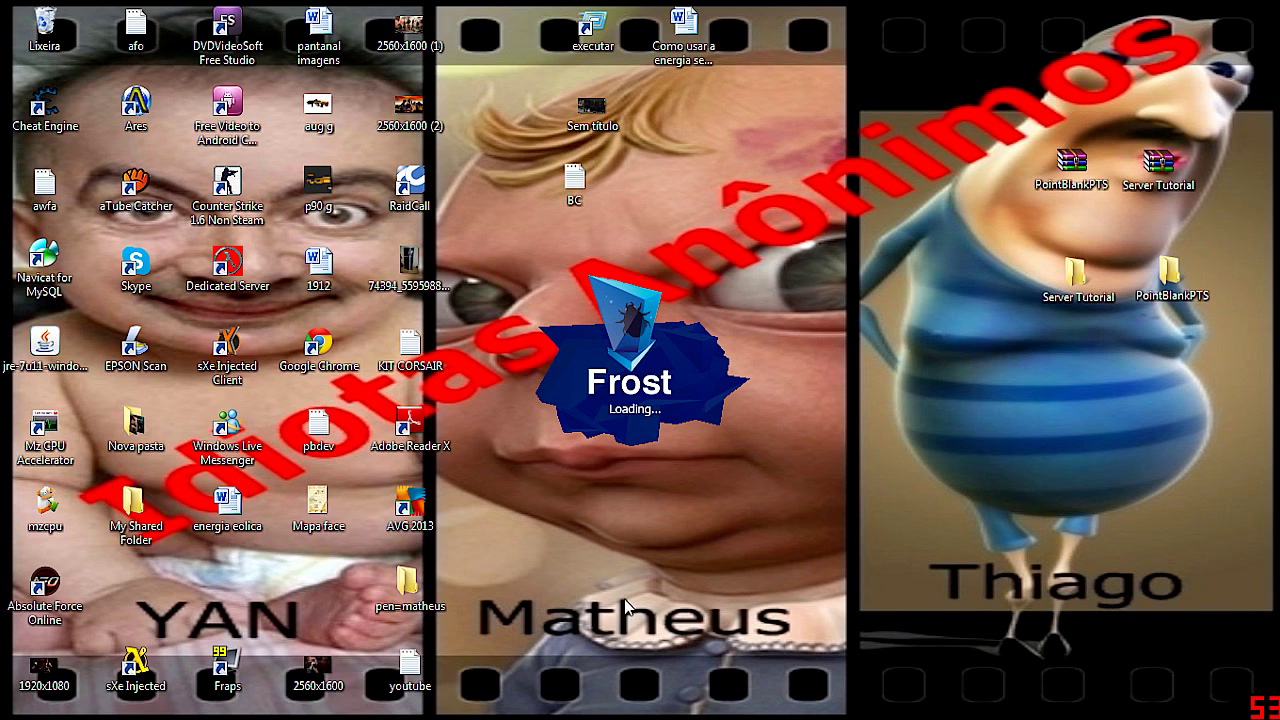
left_click_drag(480, 592, 845, 650)
left_click_drag(124, 594, 298, 598)
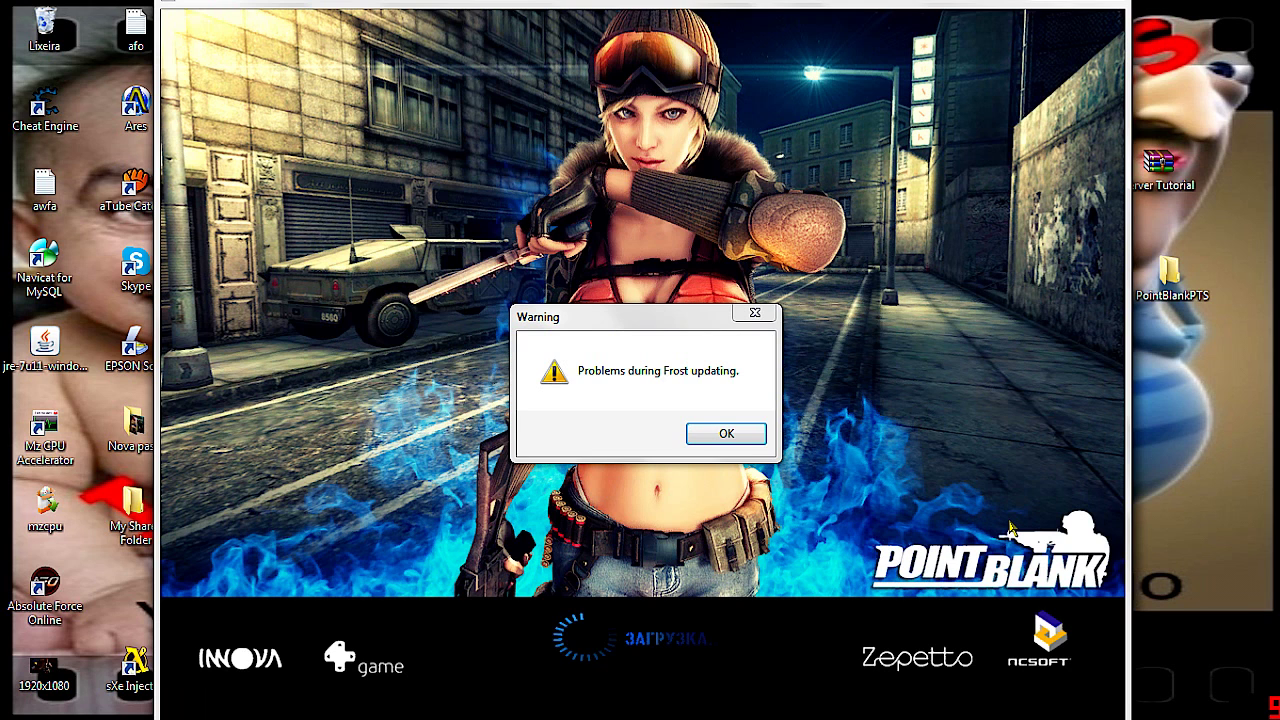
left_click_drag(646, 324, 666, 280)
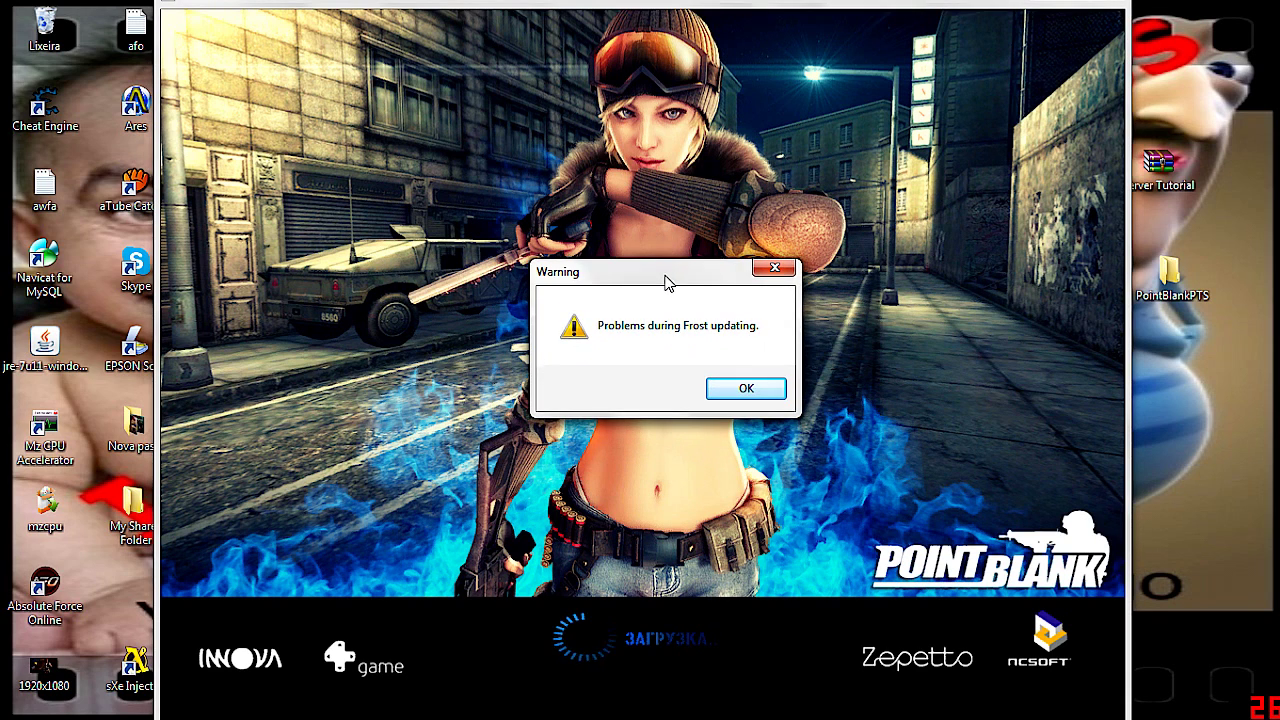
Dismiss the Frost warning, then accept the server connection error with 'Да' to quit Point Blank
left_click(745, 391)
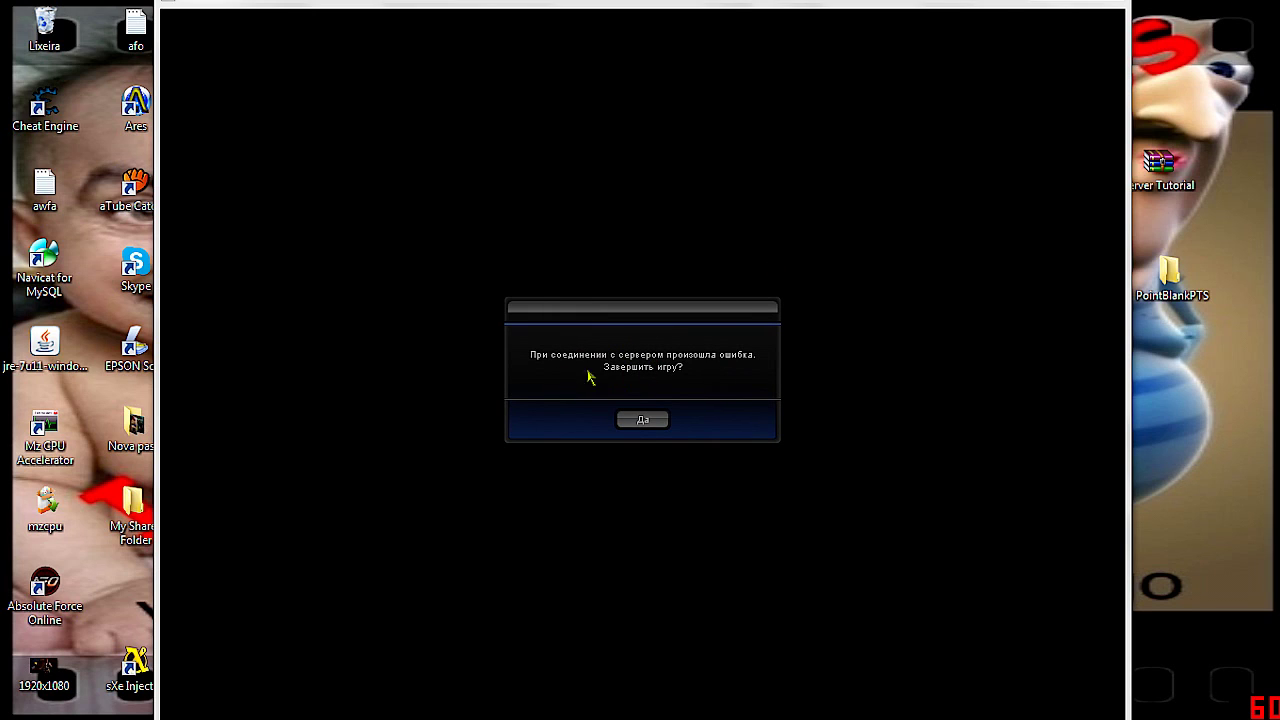
left_click(652, 420)
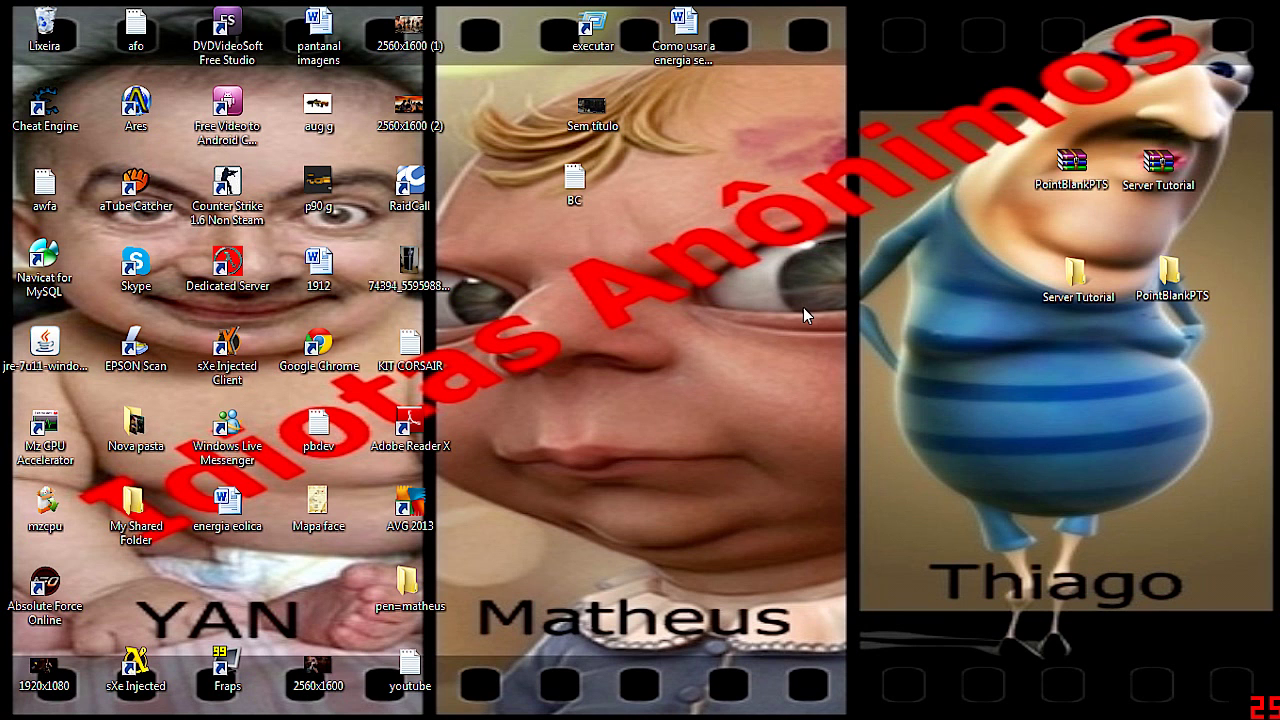
right_click(734, 280)
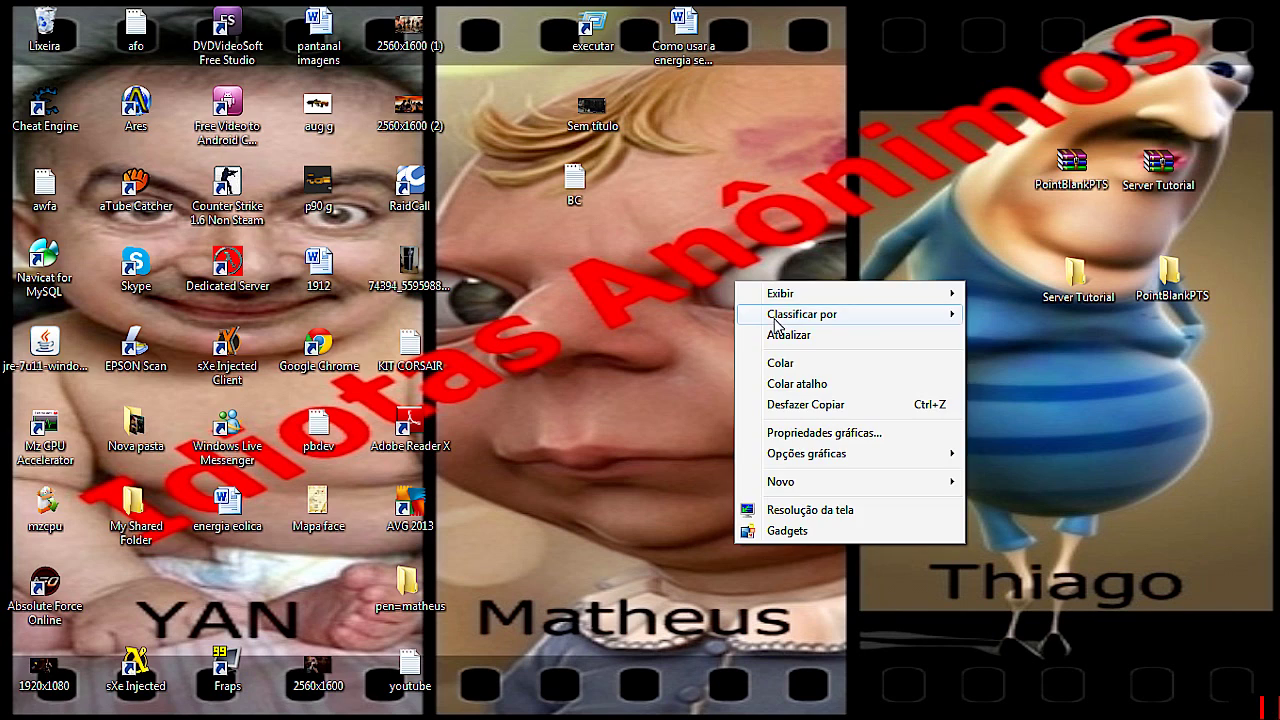
left_click(777, 333)
left_click(2, 708)
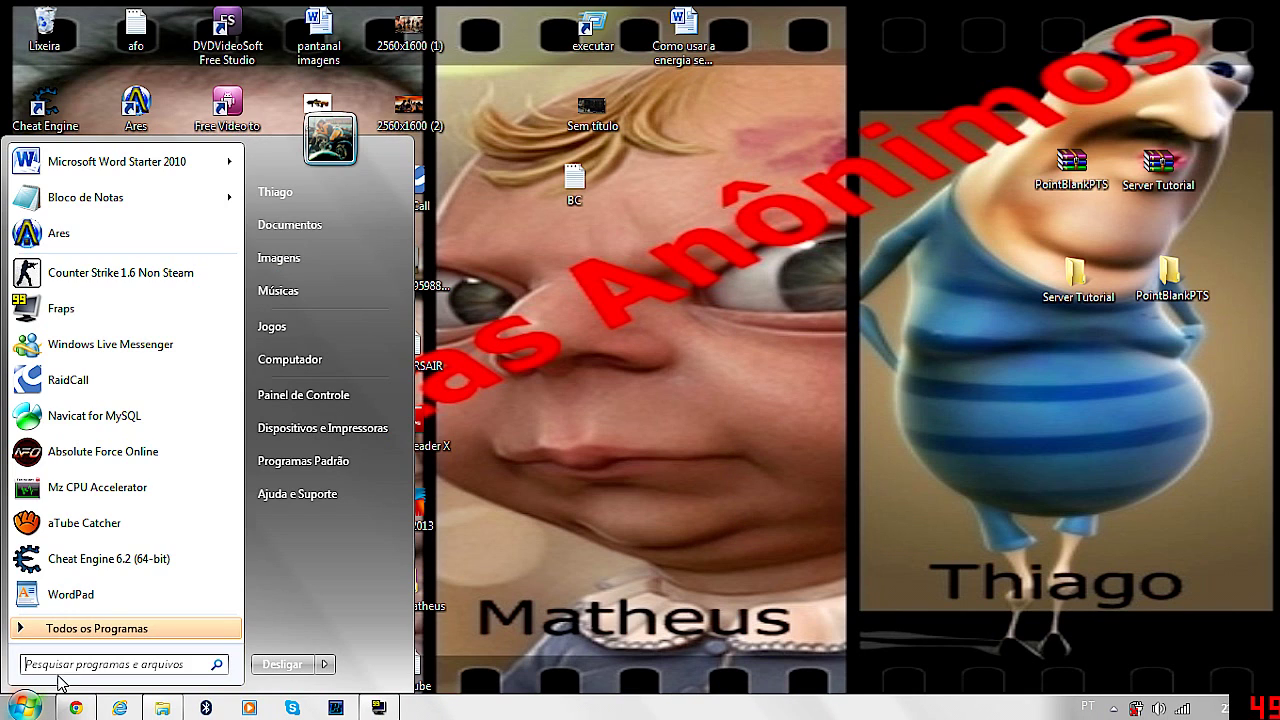
type("mysq")
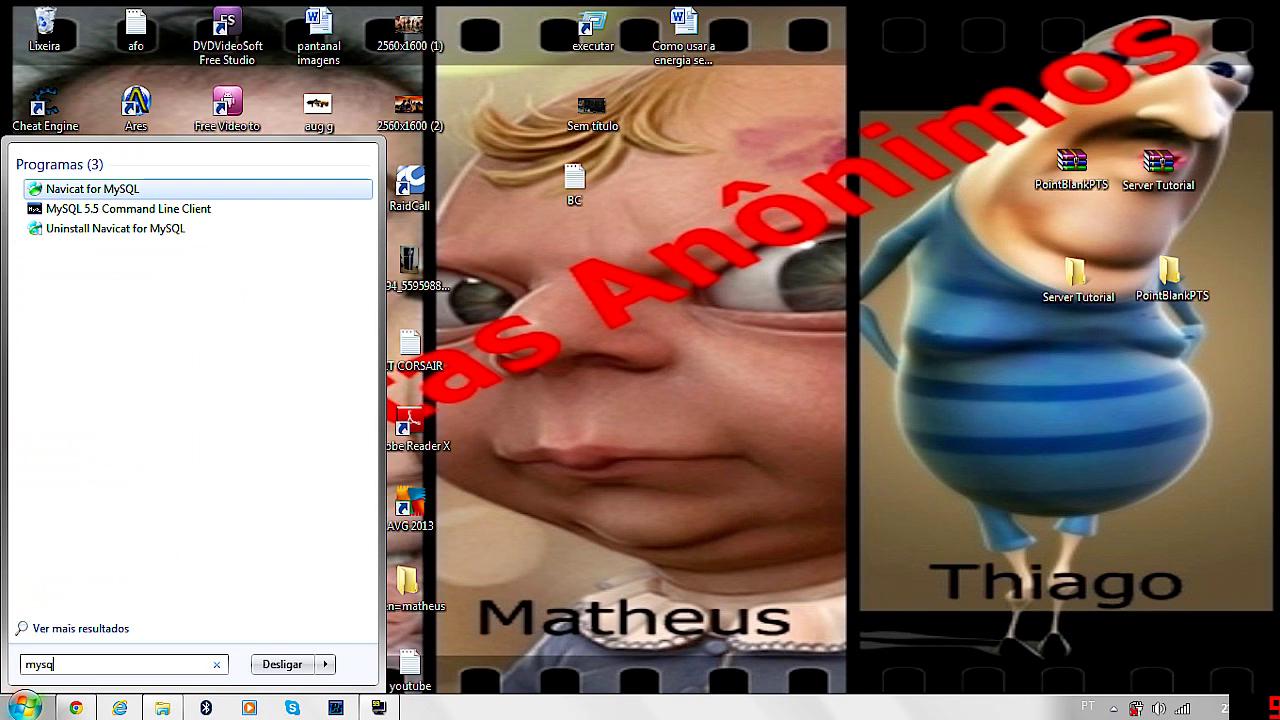
type("l")
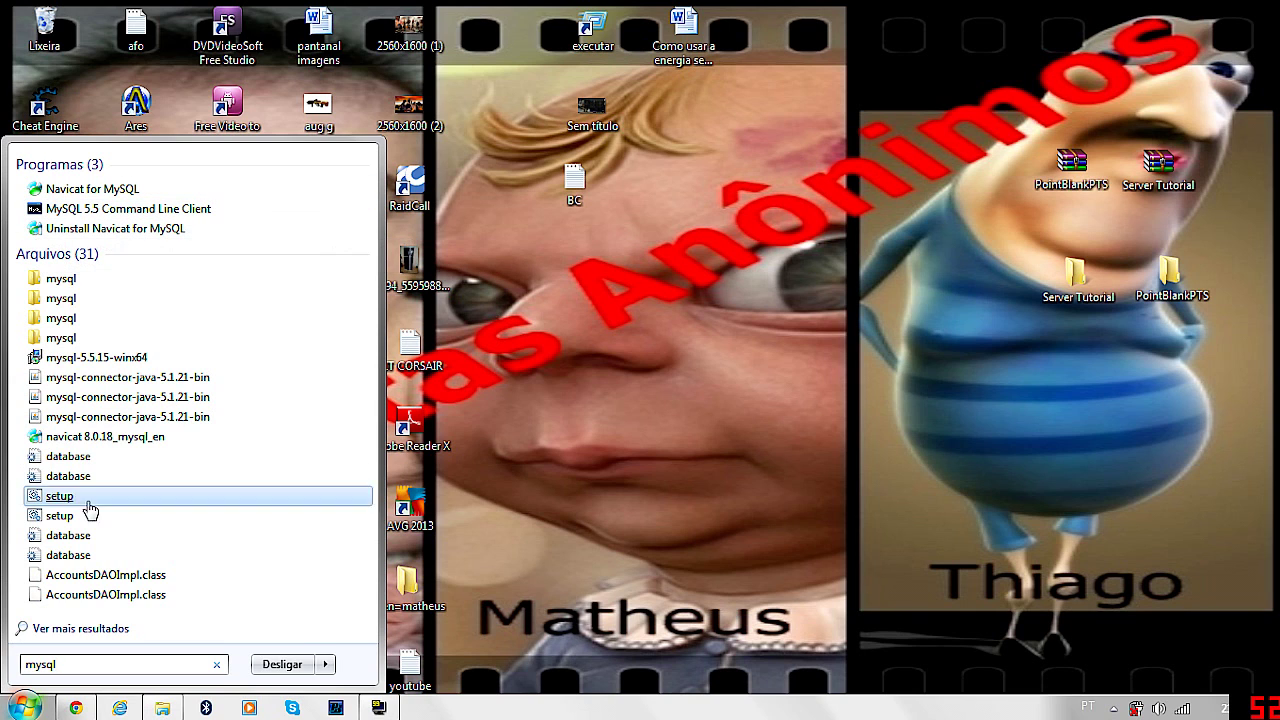
left_click_drag(57, 664, 2, 676)
key("BackSpace")
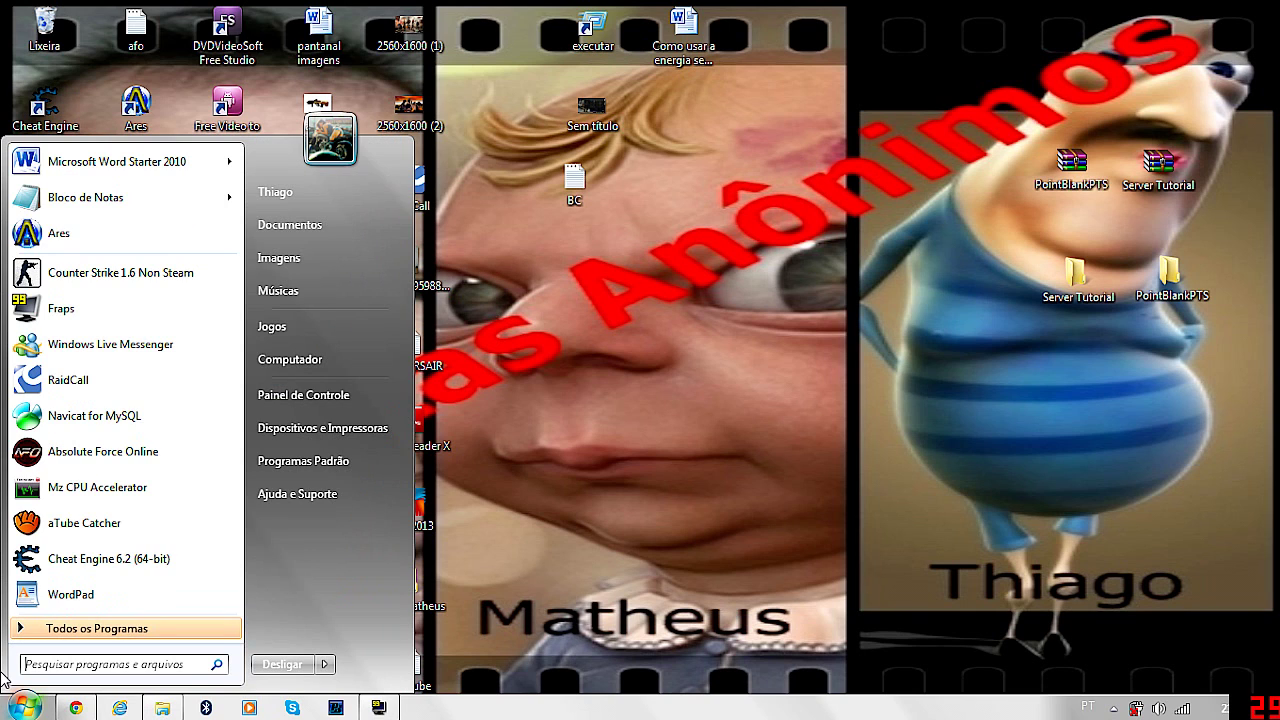
left_click(890, 244)
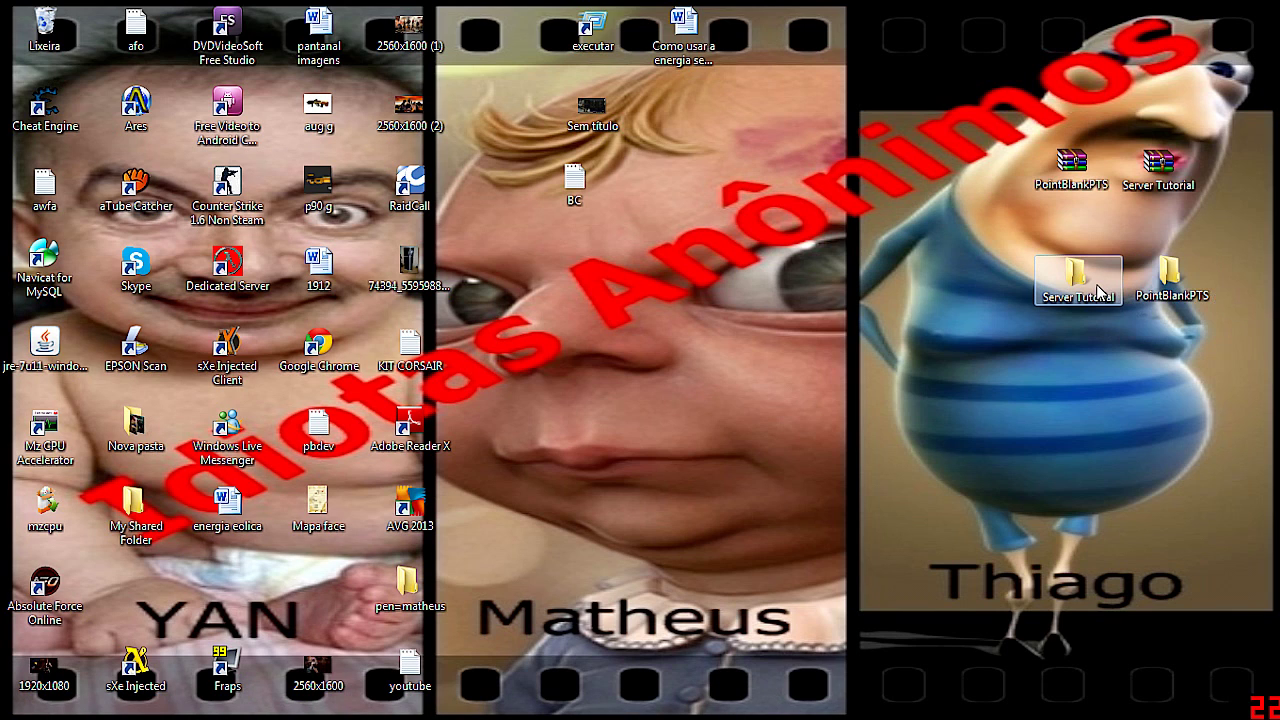
Go to Server Tutorial › PBServer1.7 › pb_database and open the setup script in Notepad
double_click(1077, 272)
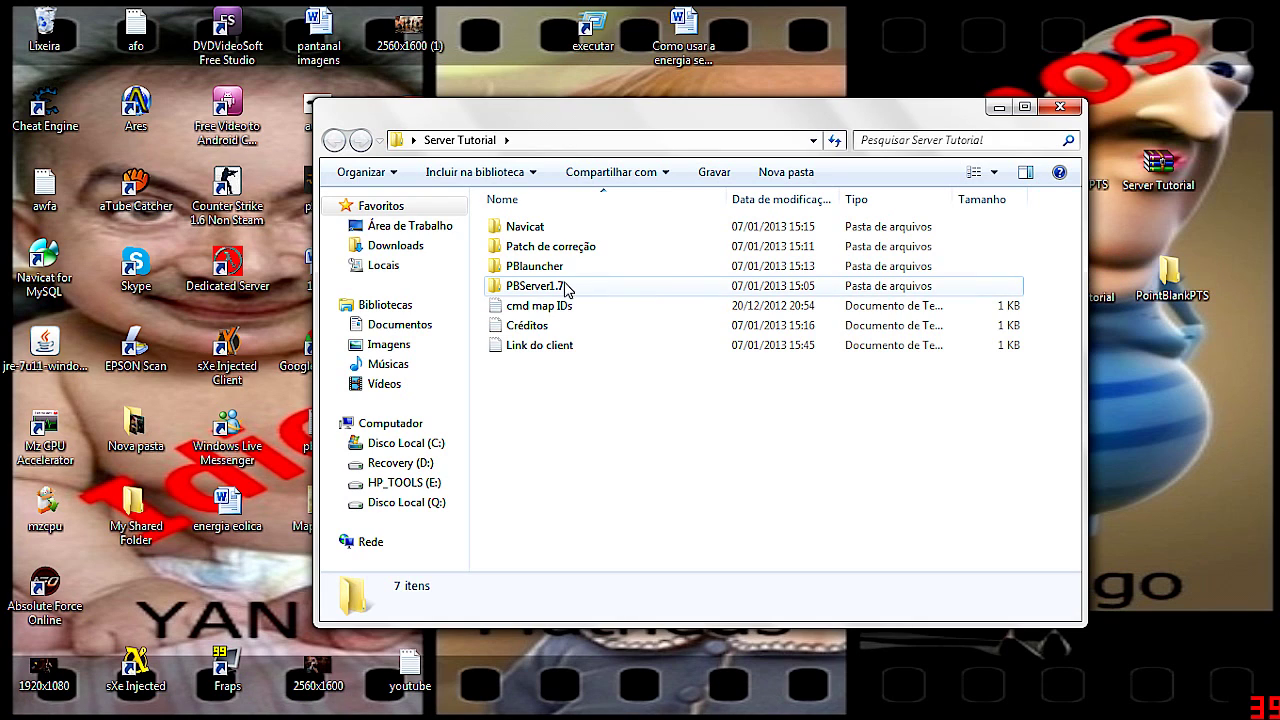
double_click(545, 288)
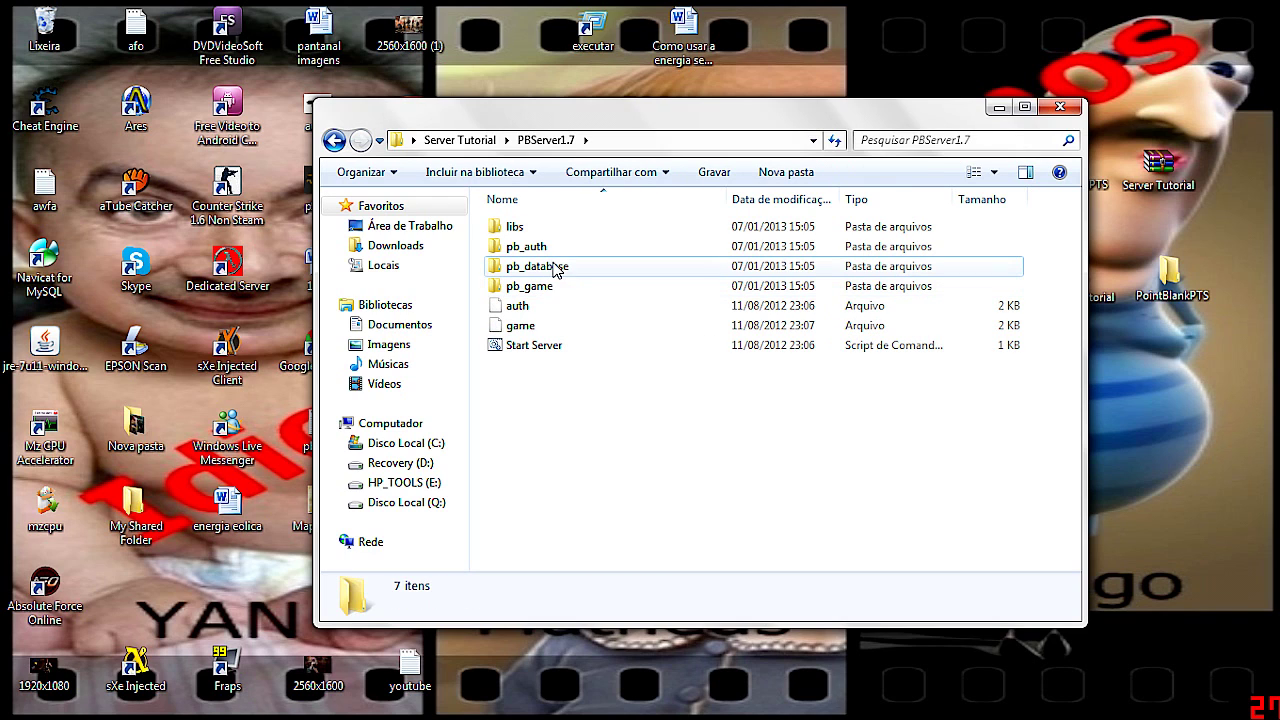
double_click(565, 268)
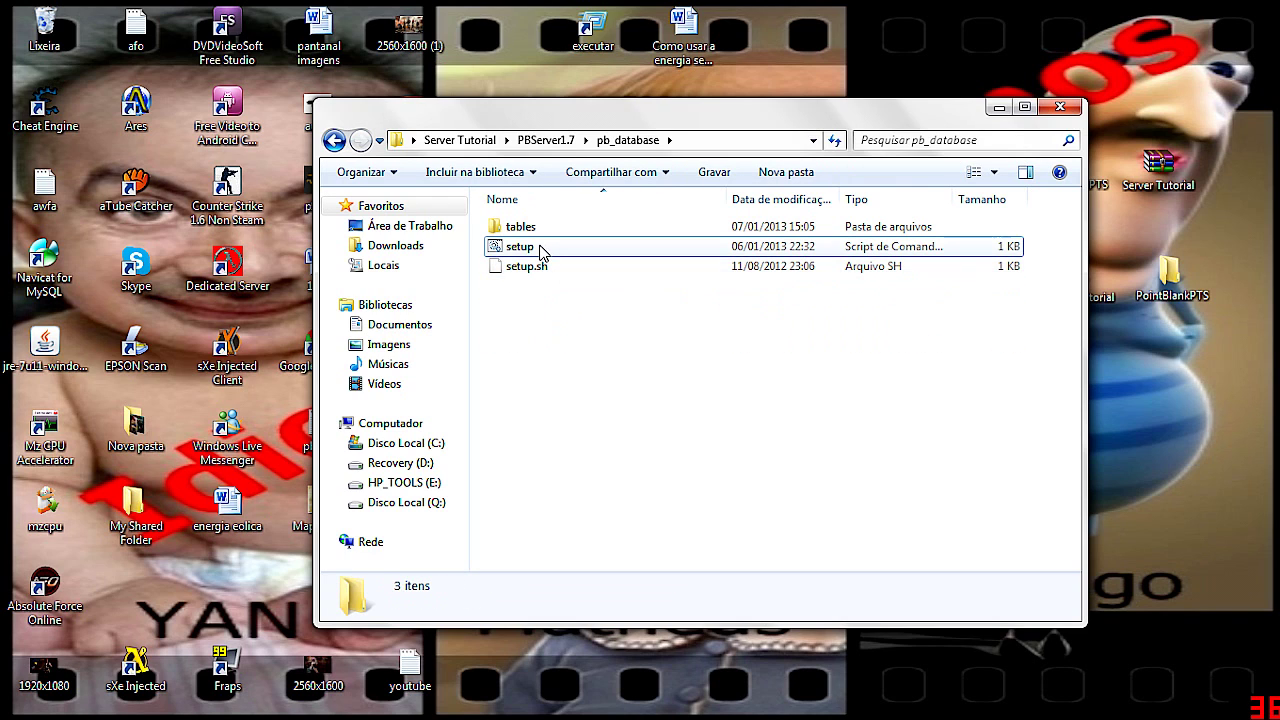
left_click(540, 249)
right_click(540, 250)
left_click(588, 276)
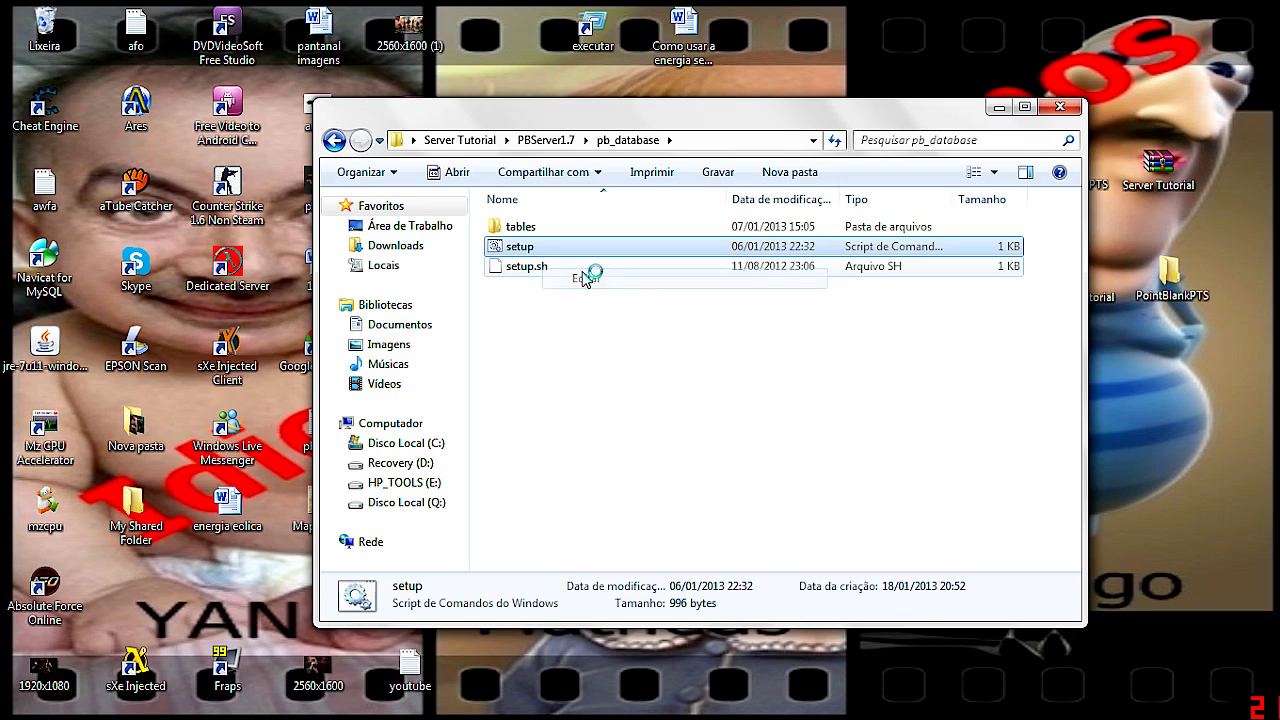
Inspect the mysql.exe path line, checking its 5.5 version number
left_click_drag(264, 221, 688, 222)
left_click(288, 234)
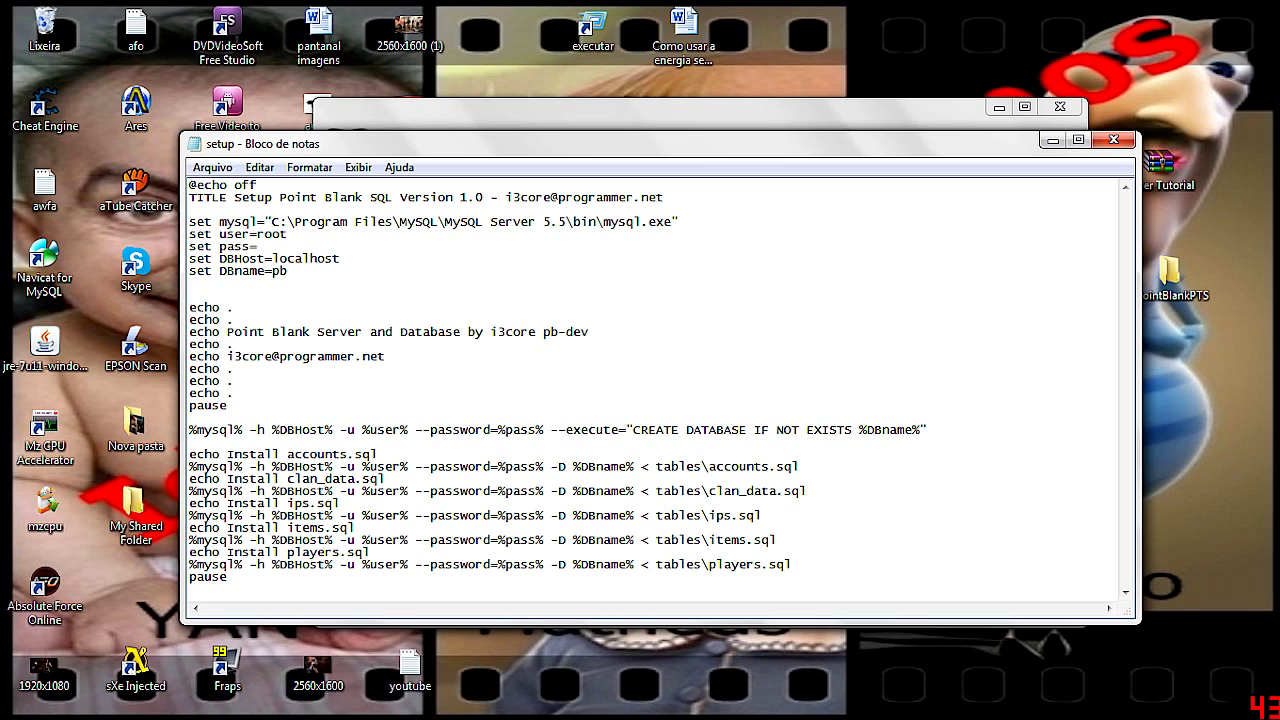
left_click_drag(543, 221, 567, 221)
left_click(341, 258)
left_click_drag(543, 221, 567, 221)
key("shift+Home")
left_click(543, 221)
mouse_move(549, 221)
left_mouse_down()
mouse_move(581, 221)
mouse_move(543, 221)
left_mouse_up()
Review the host and credentials lines, then close the setup script
left_click_drag(189, 252, 384, 362)
left_click(189, 295)
left_click(210, 167)
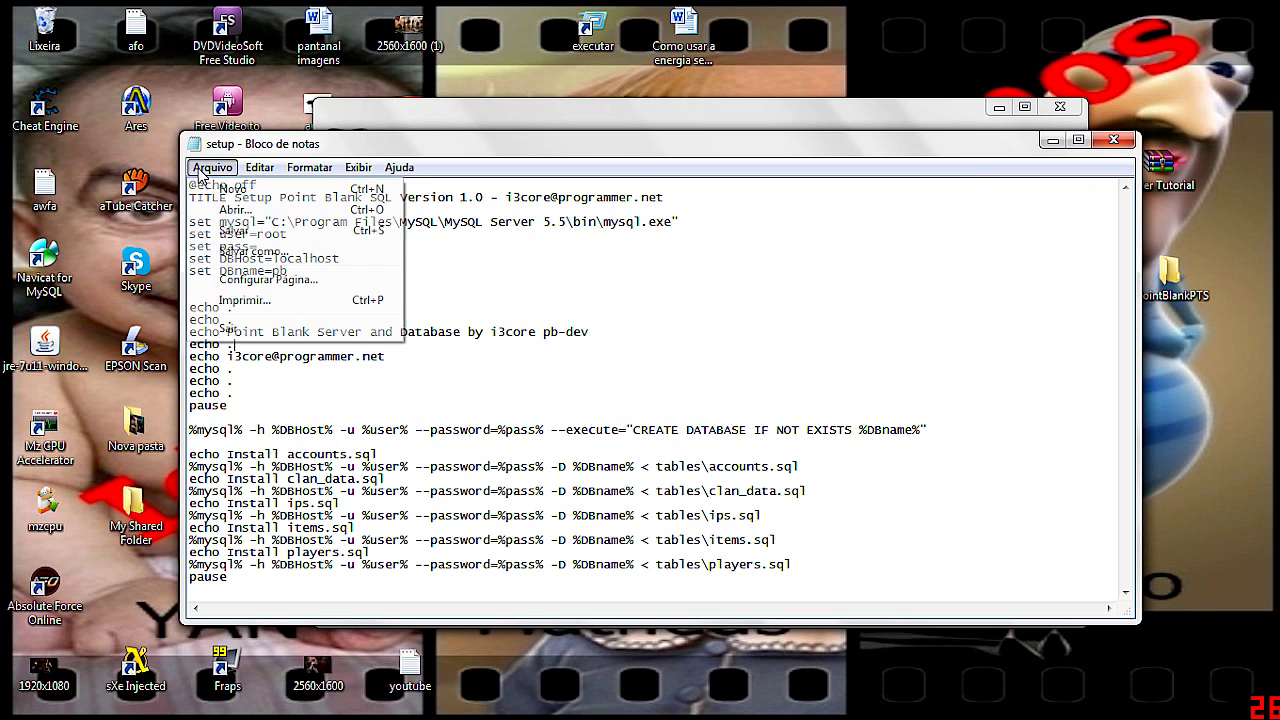
left_click(1023, 288)
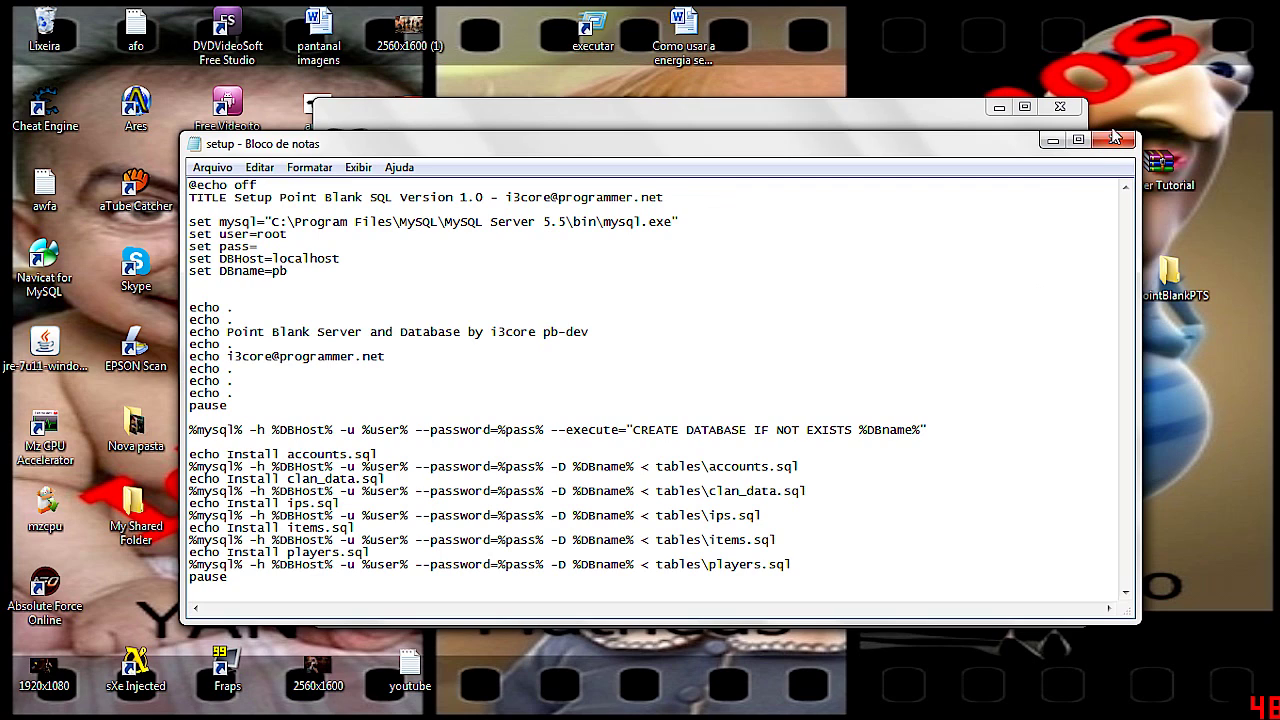
left_click(1113, 139)
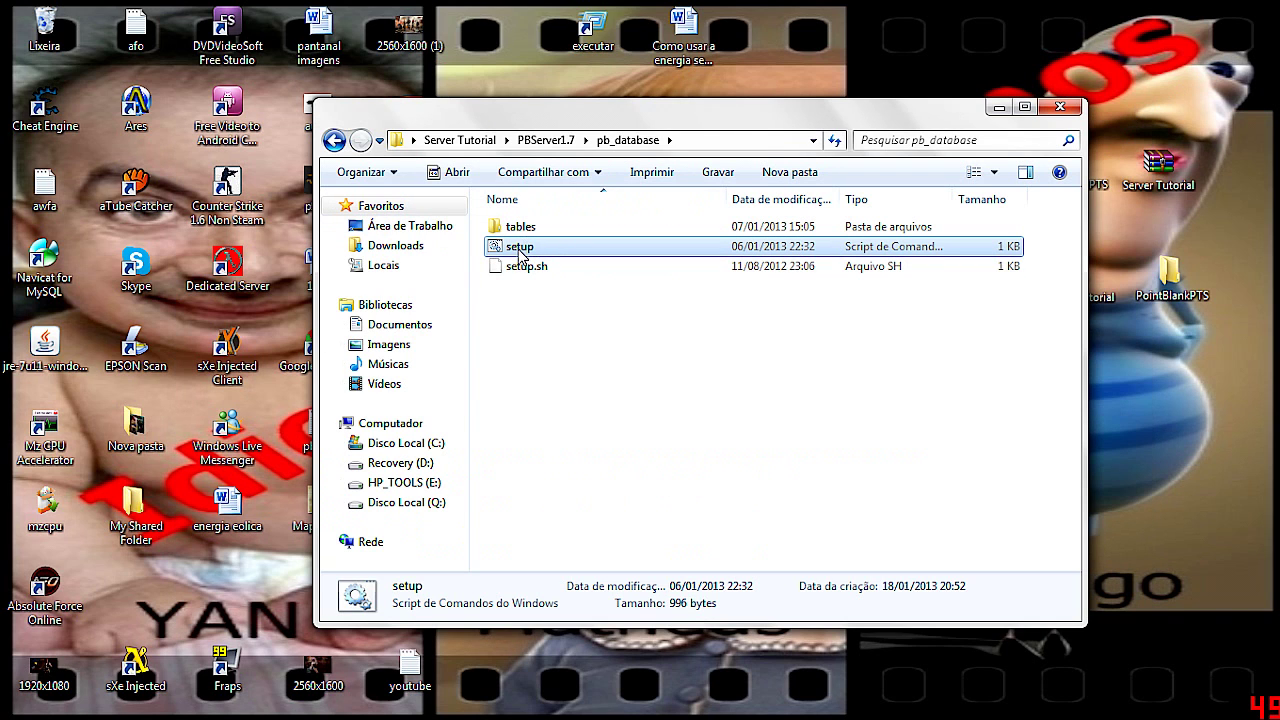
Run setup to install the accounts, clan_data, ips, items and players tables, then return to PBServer1.7
double_click(520, 248)
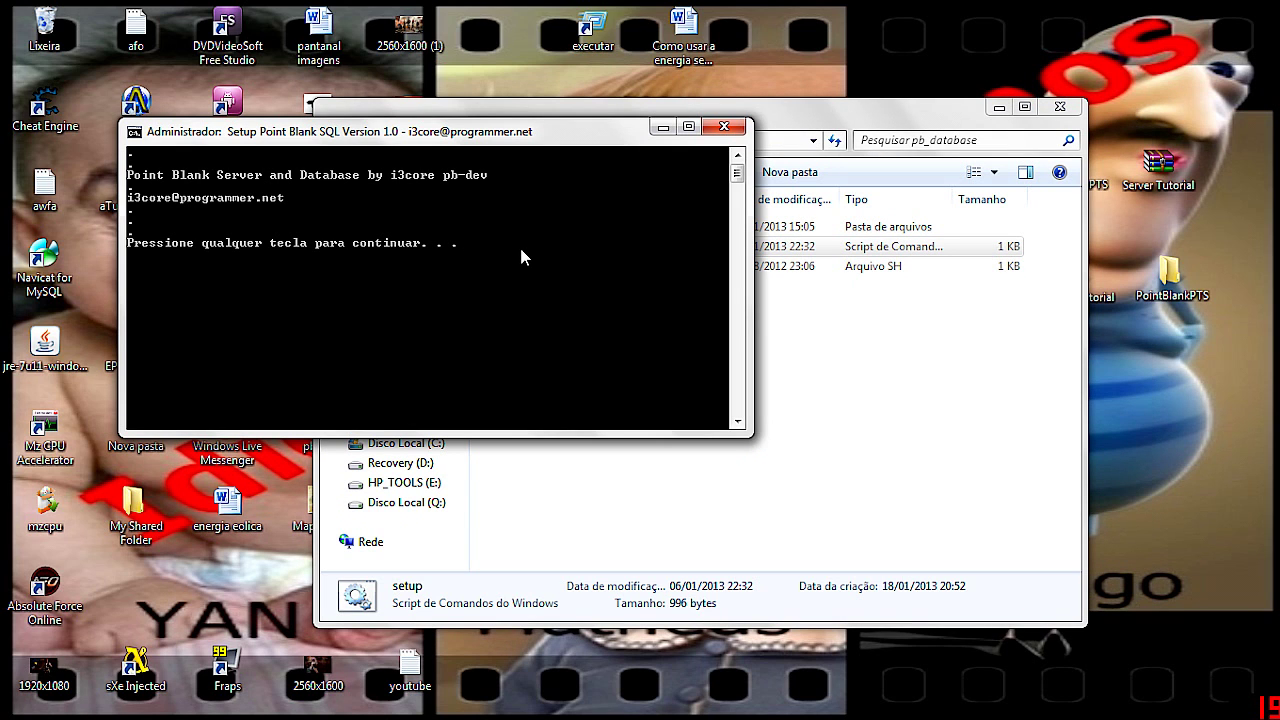
key("Return")
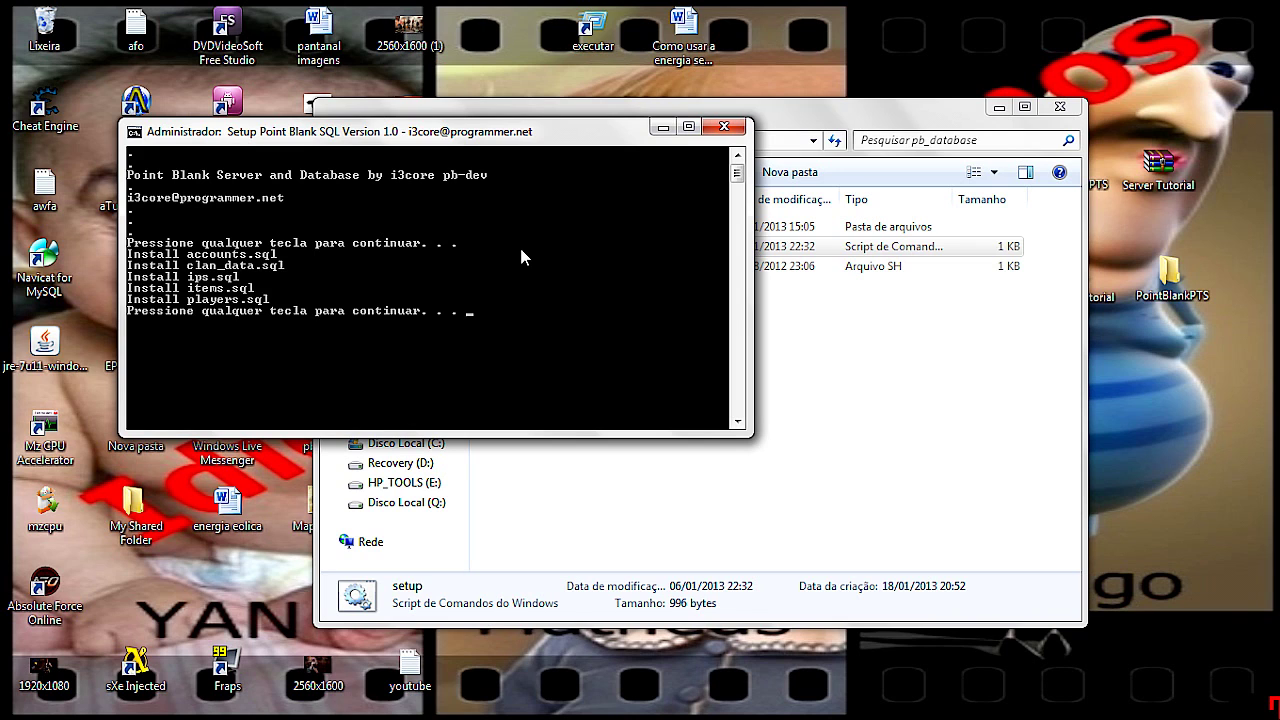
key("Return")
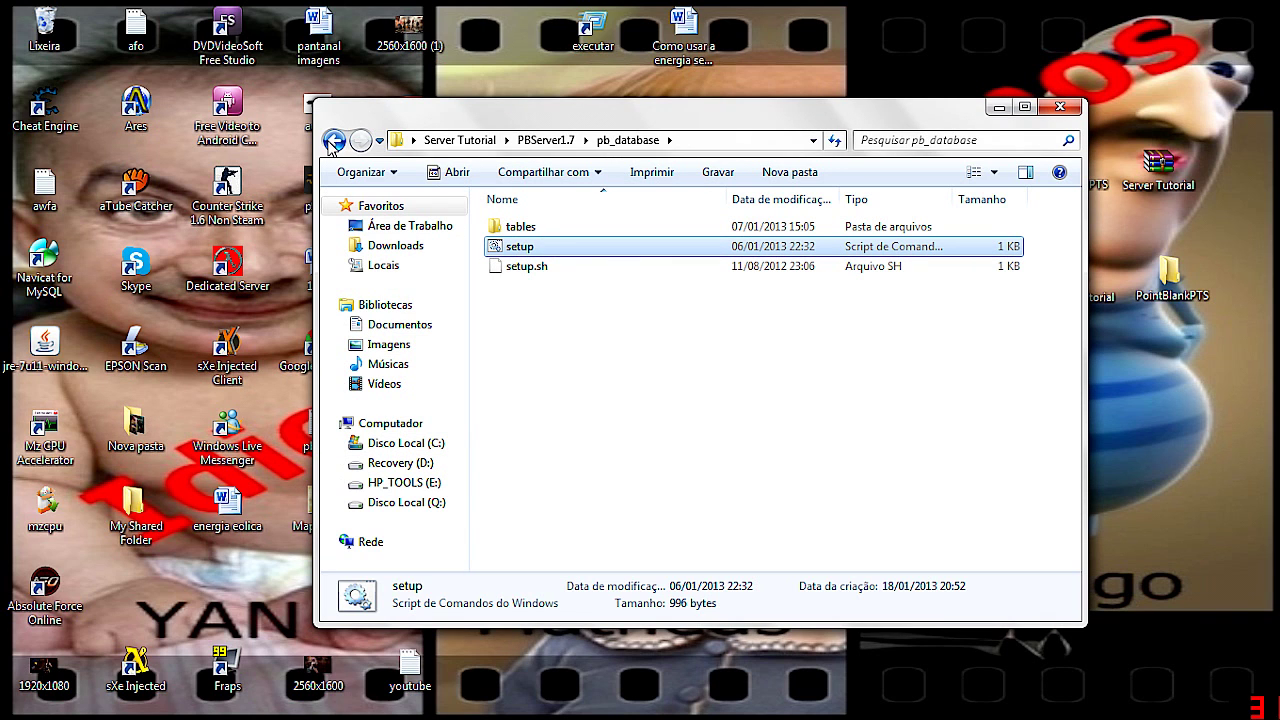
left_click(334, 140)
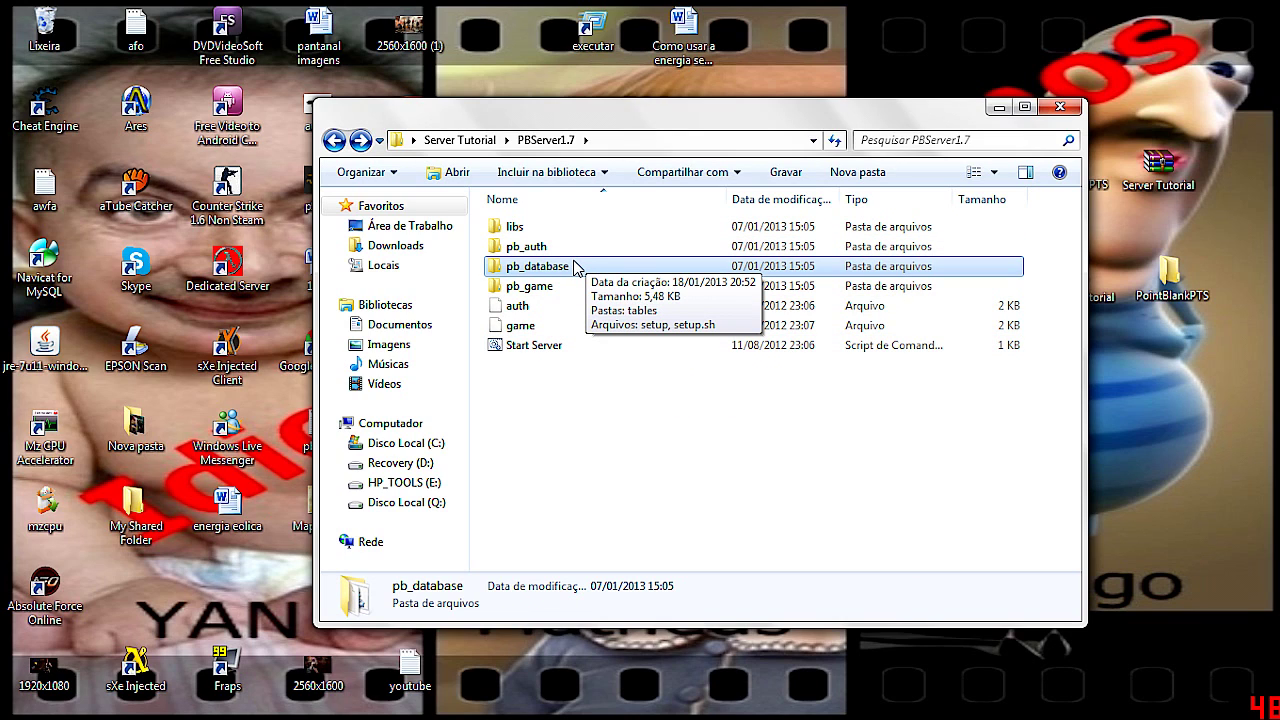
Review the four commands of the Start Server script in Notepad, then close it
left_click(558, 347)
right_click(558, 347)
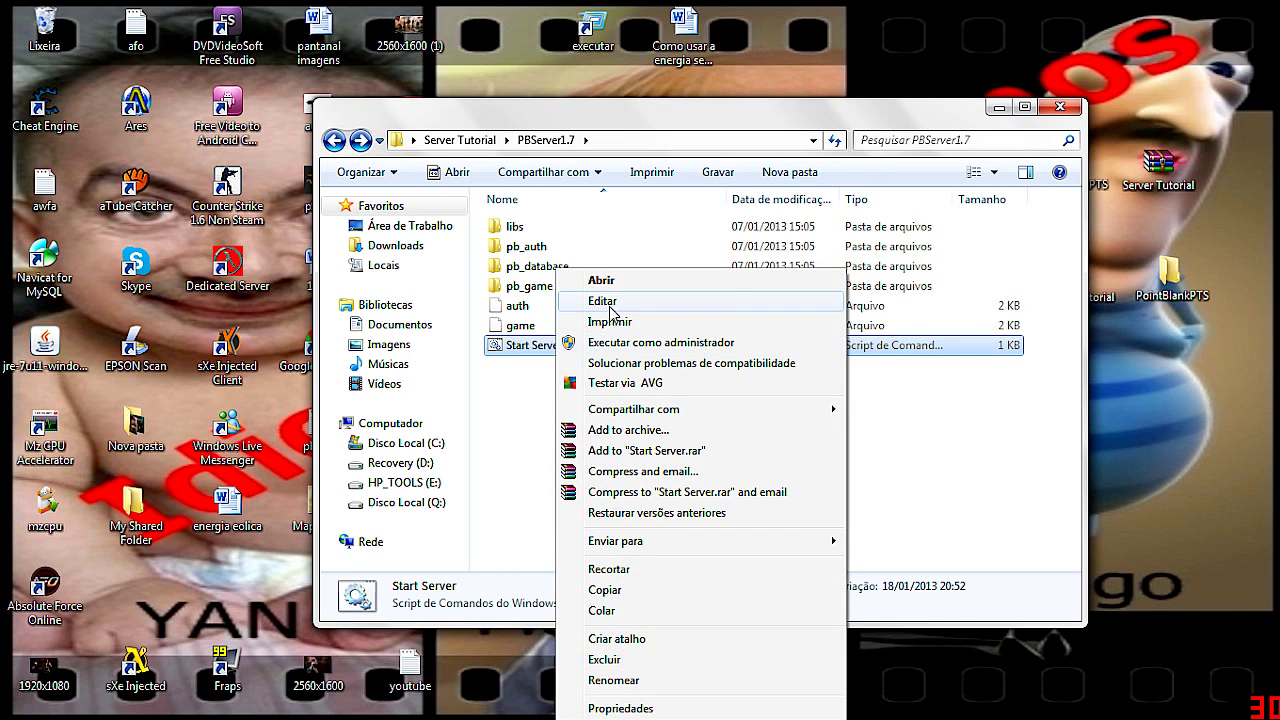
left_click(615, 302)
key("ctrl+a")
key("ctrl+Home")
key("ctrl+a")
key("ctrl+End")
key("shift+Up")
key("shift+Up")
key("shift+Up")
key("ctrl+a")
key("ctrl+Home")
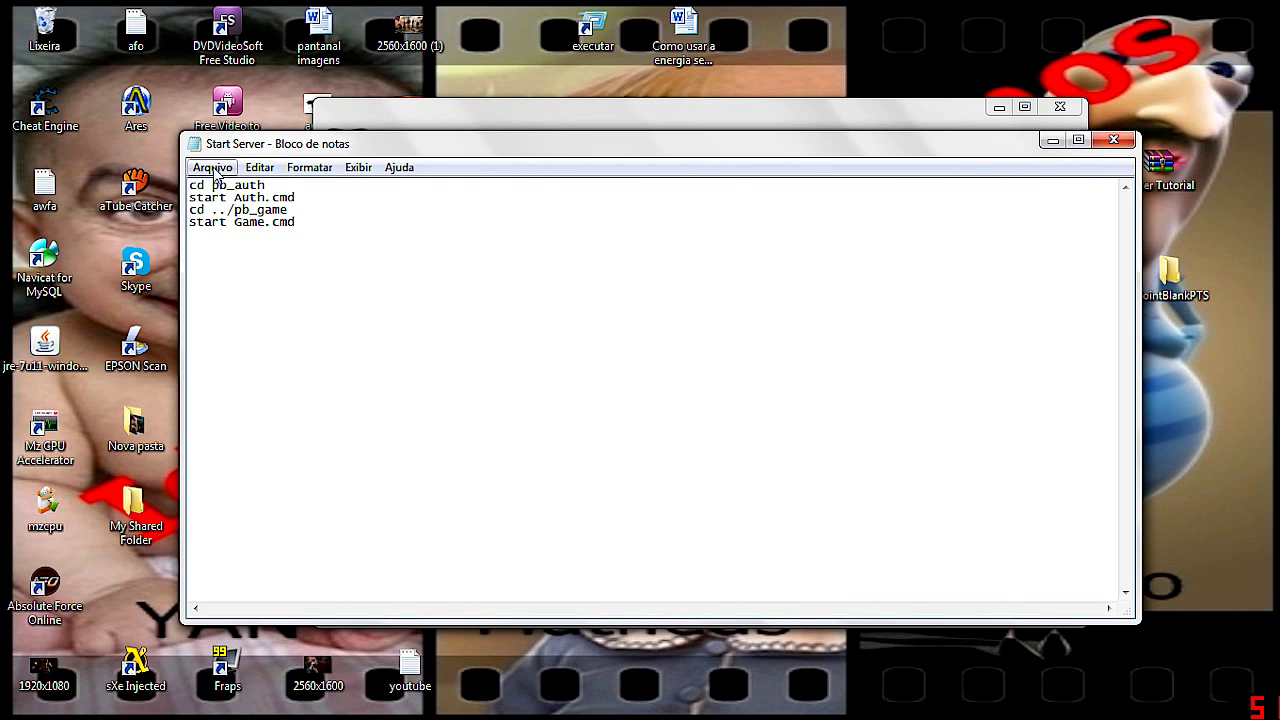
left_click(1130, 141)
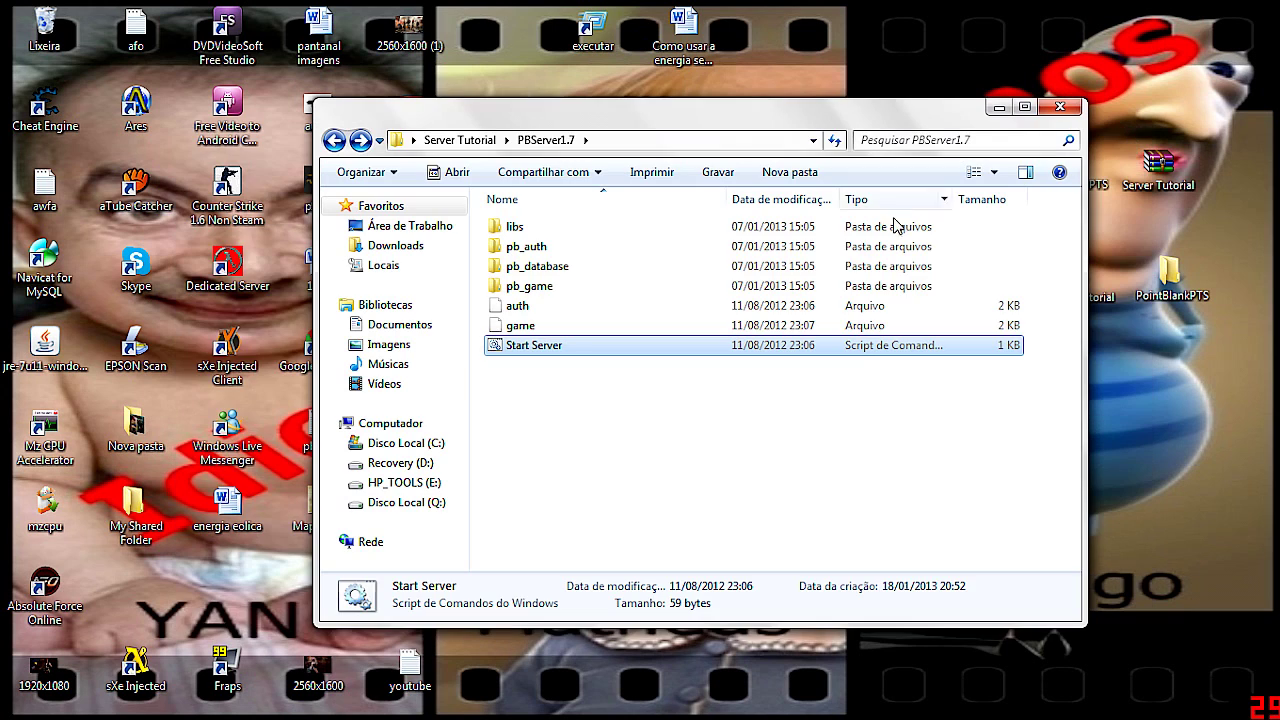
Launch the auth and game servers, minimize both consoles, and open PointBlankPTS › PointBlankPTS
double_click(540, 345)
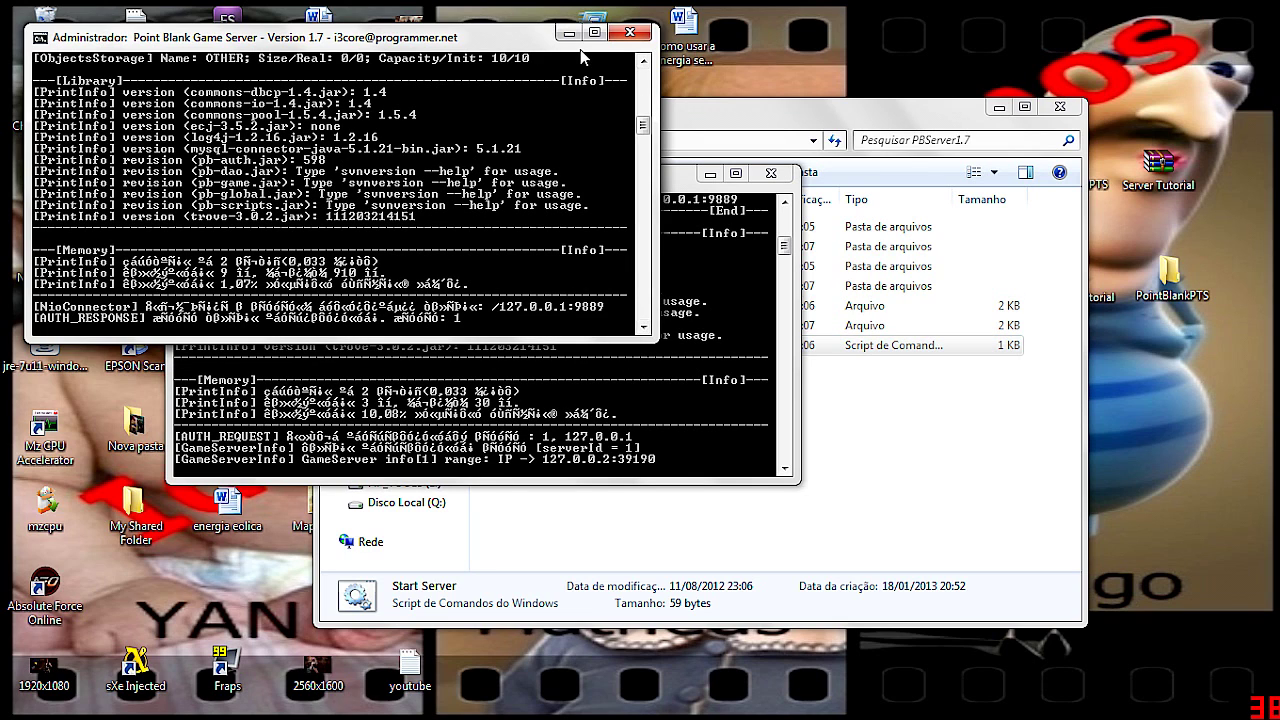
left_click_drag(675, 178, 761, 136)
left_click(451, 44)
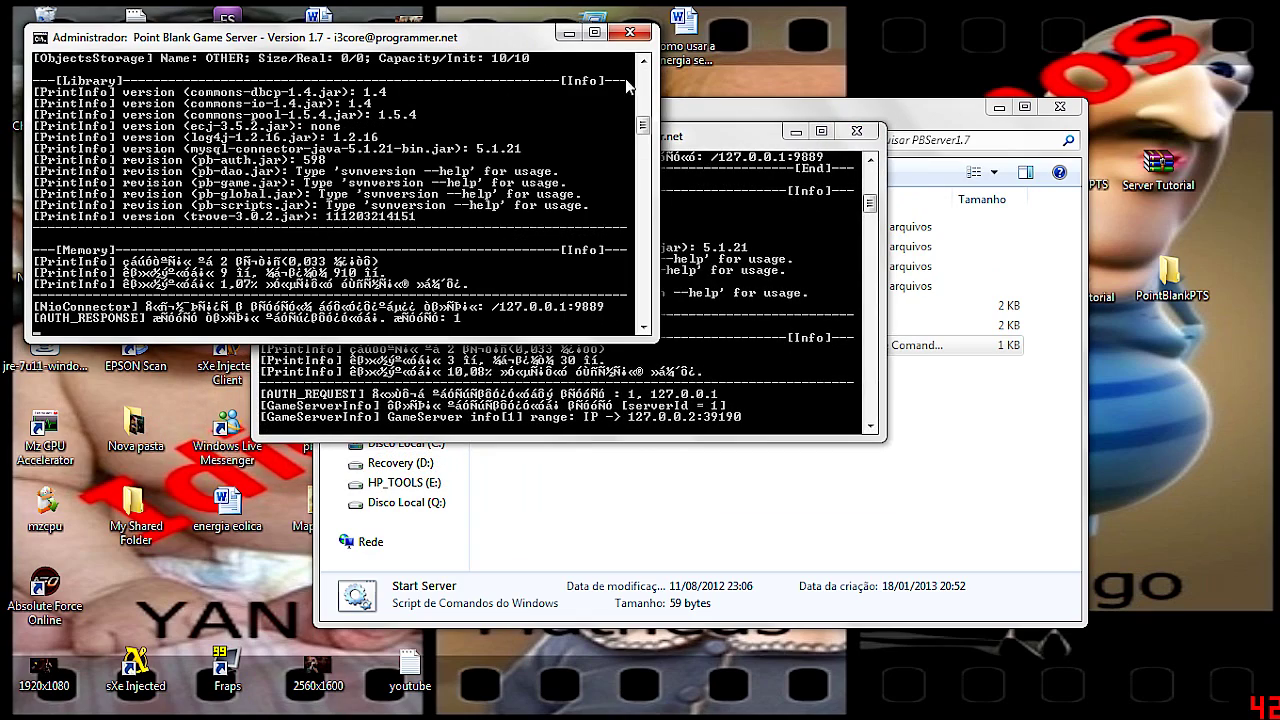
left_click(715, 136)
left_click(556, 40)
left_click(567, 36)
left_click(795, 131)
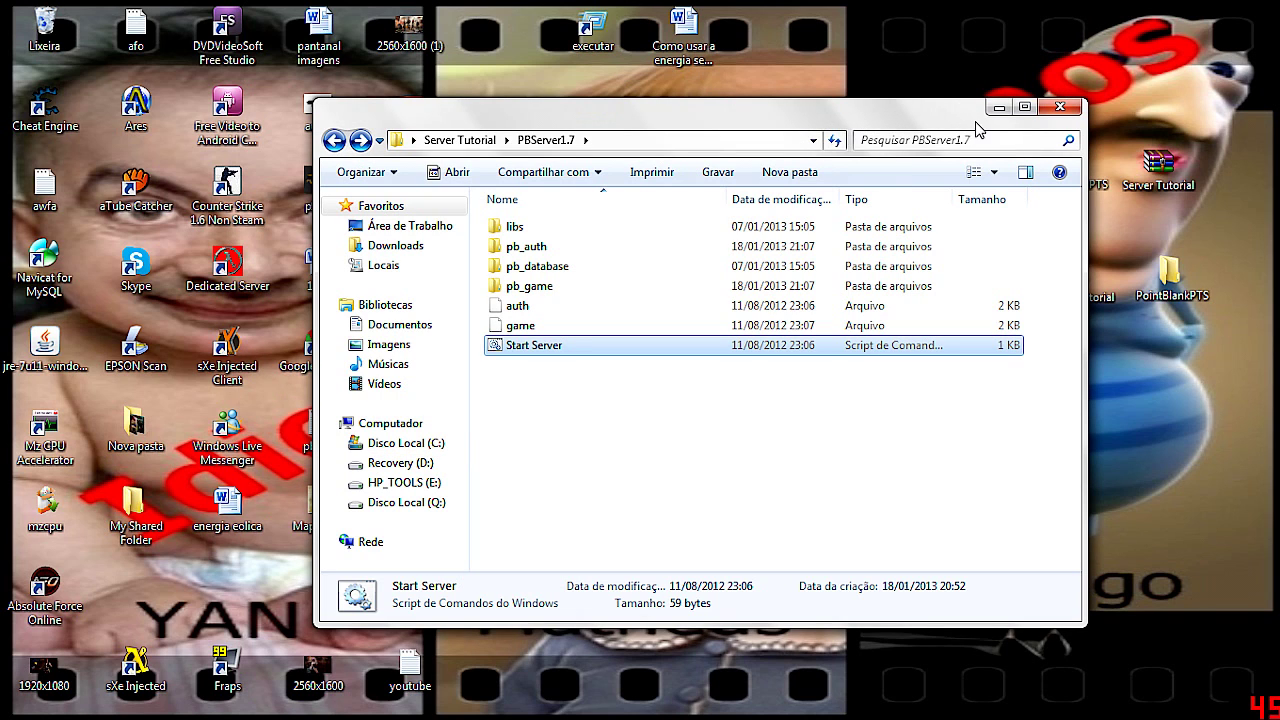
left_click(998, 108)
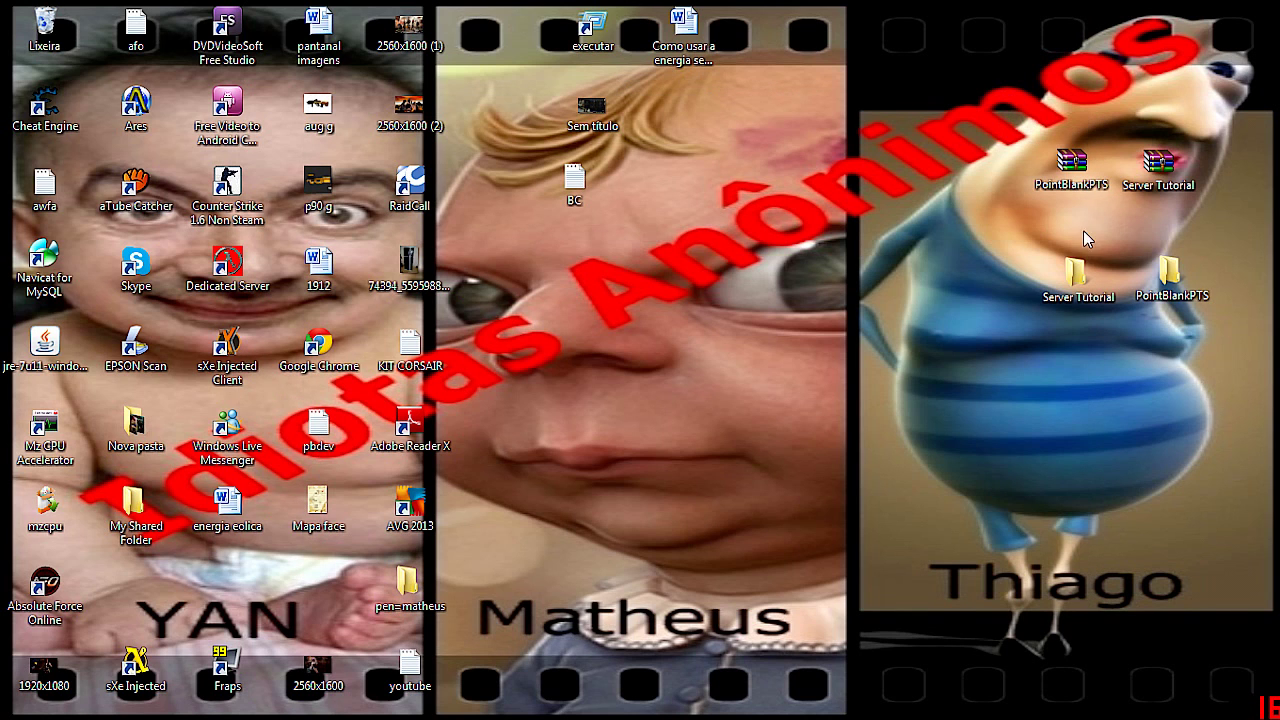
double_click(1172, 272)
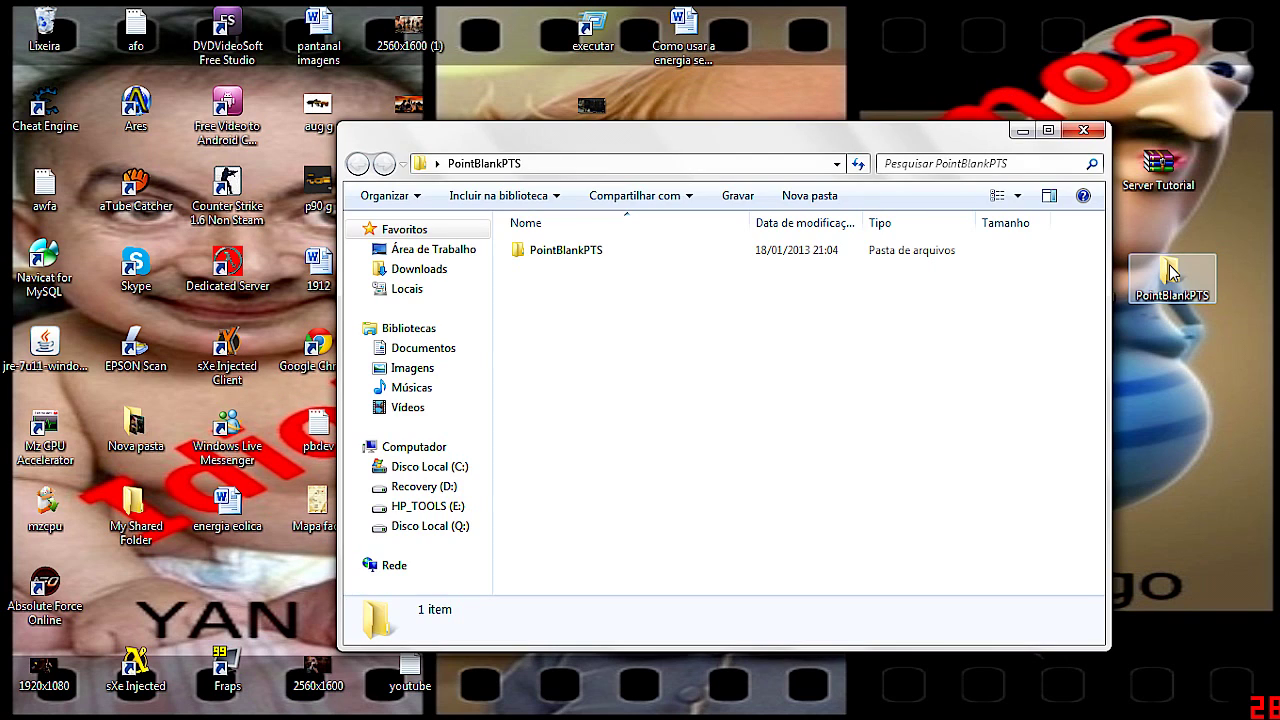
double_click(648, 251)
Start PB-LauncherV4 and log in with the administrator username and password
scroll(674, 466, "down", 12)
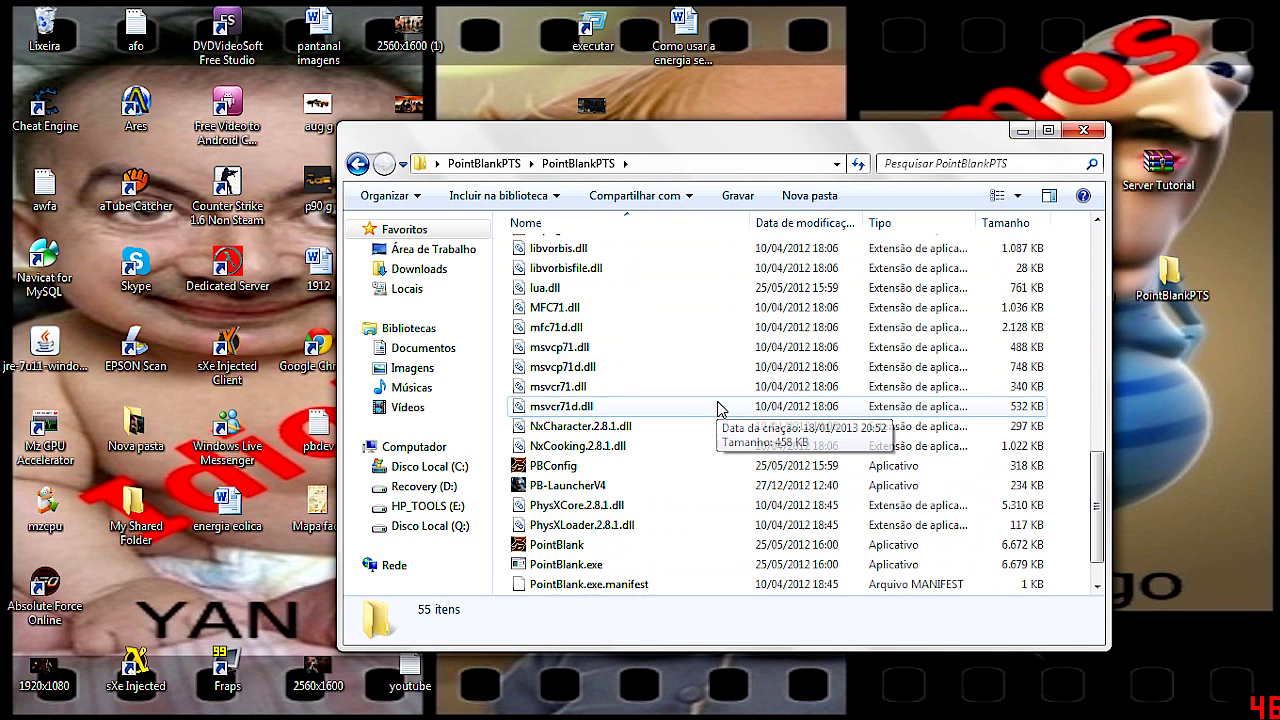
left_click(565, 487)
double_click(565, 490)
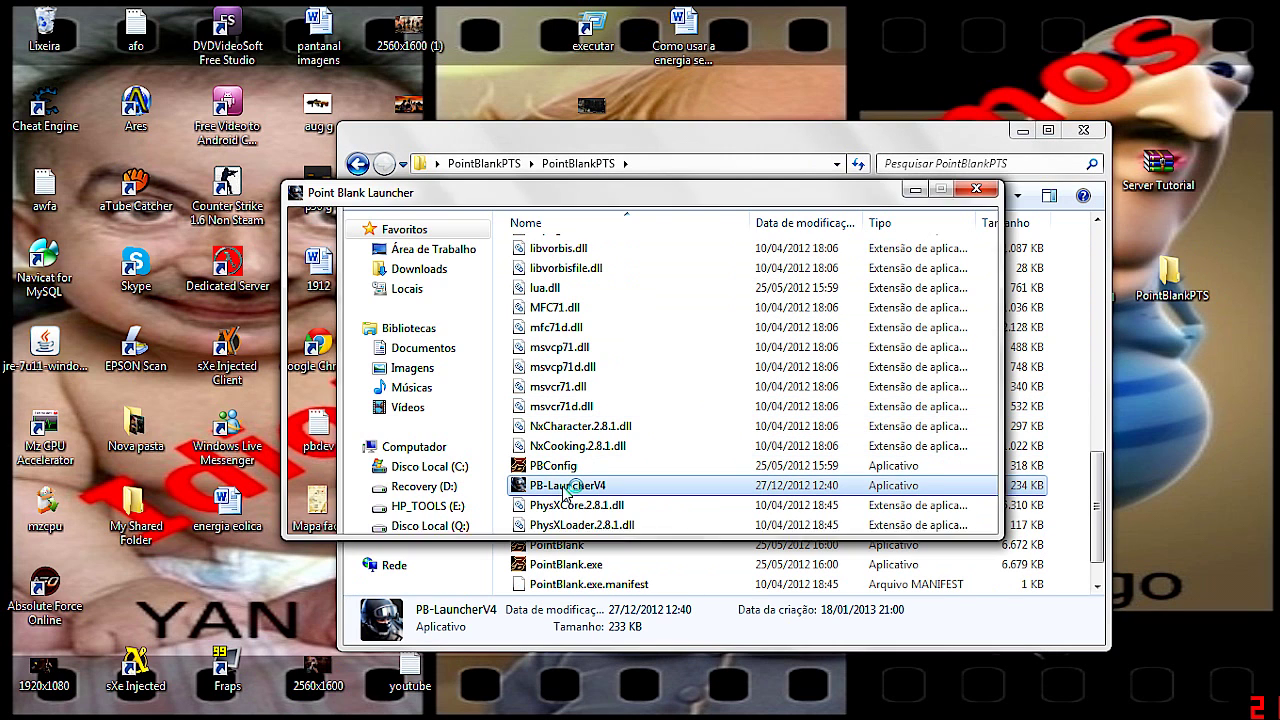
type("admin")
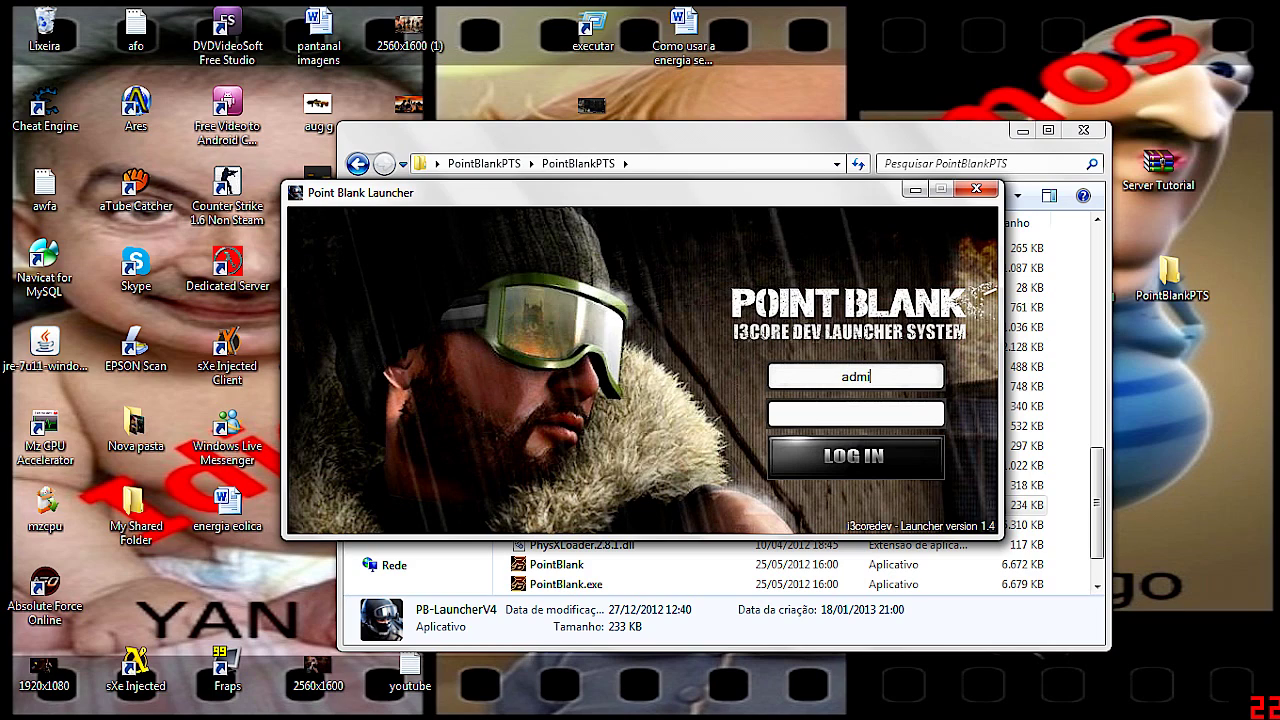
left_click(856, 413)
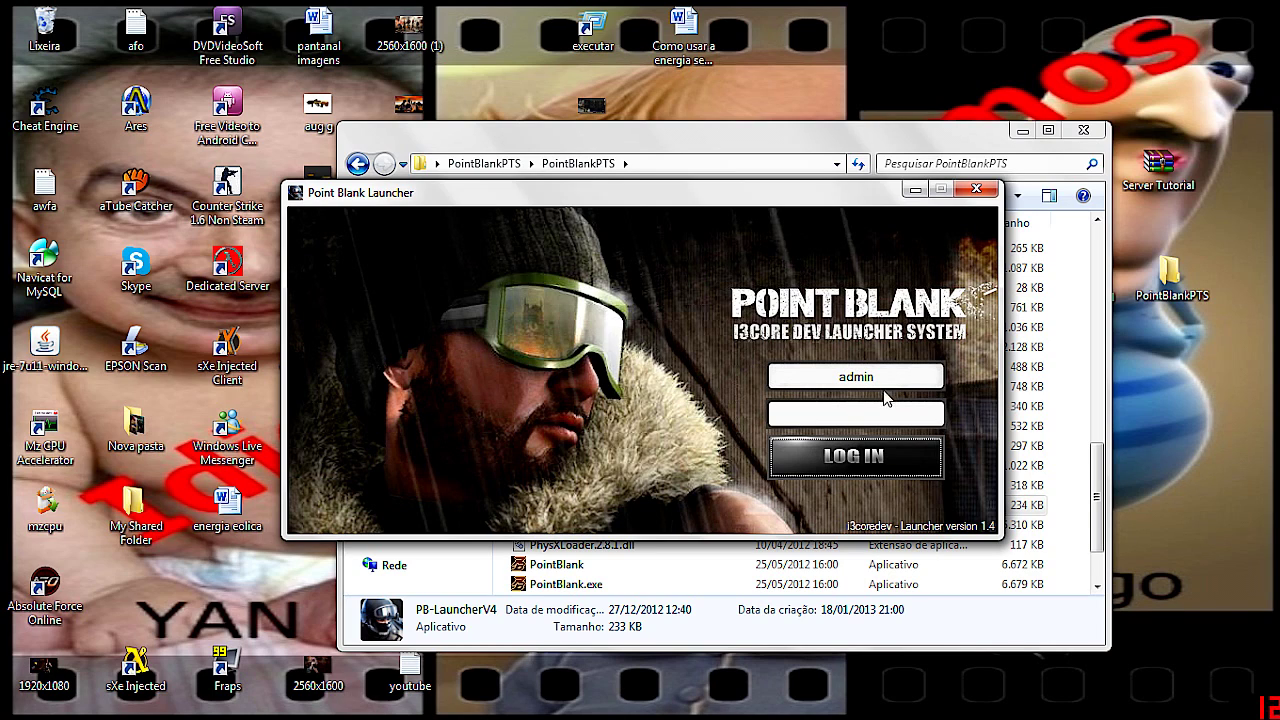
double_click(856, 376)
type("admin")
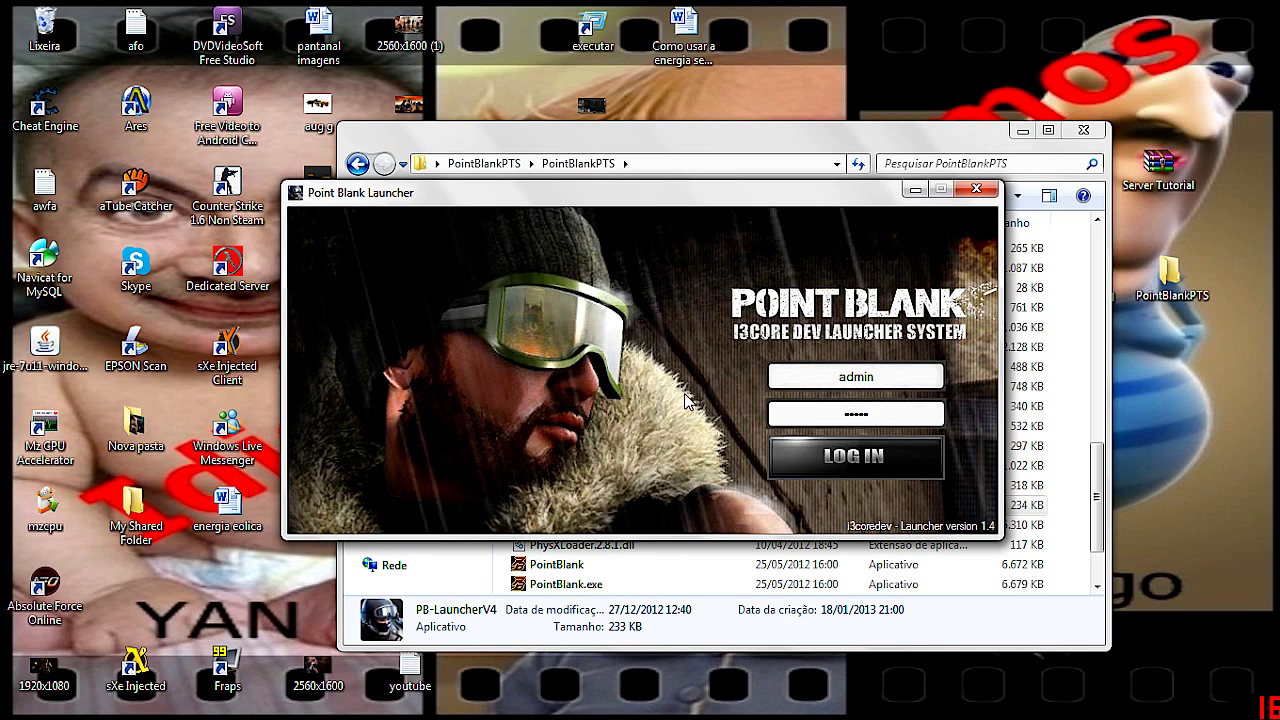
key("Return")
scroll(686, 400, "down", 1)
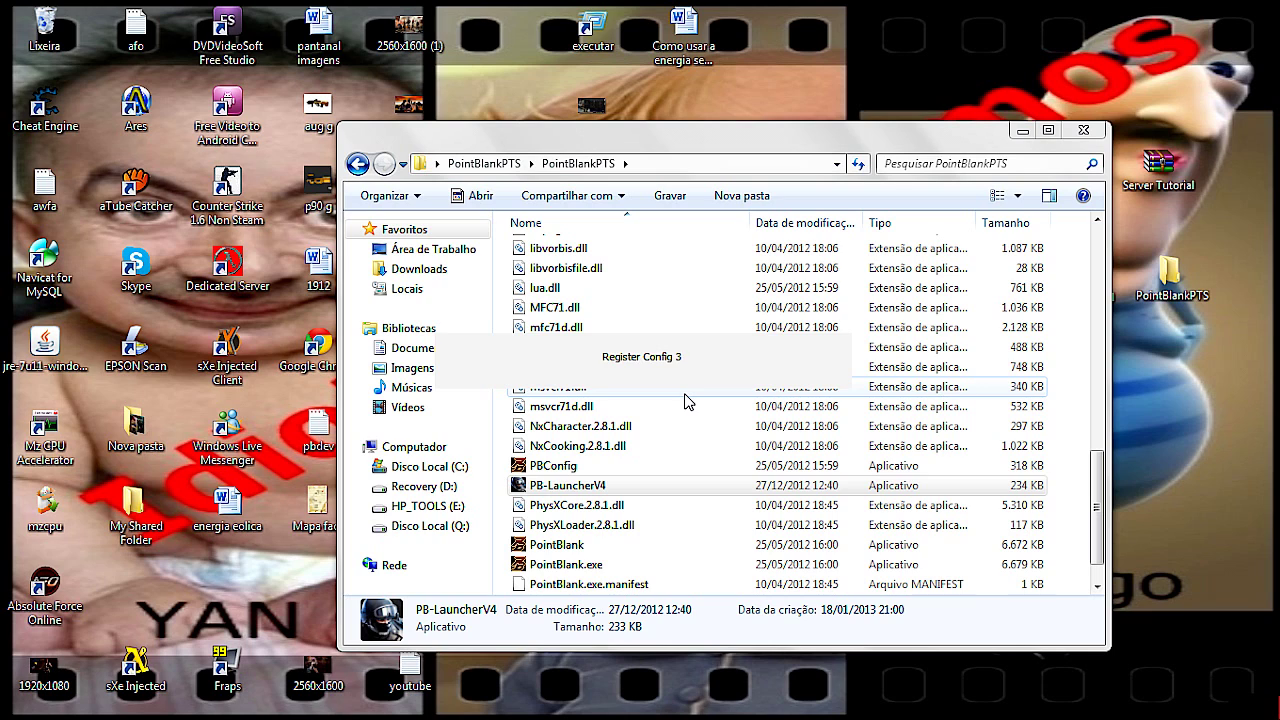
Dismiss the 'Problems during Frost updating' warning and wait for the server list showing server 001
mouse_move(480, 712)
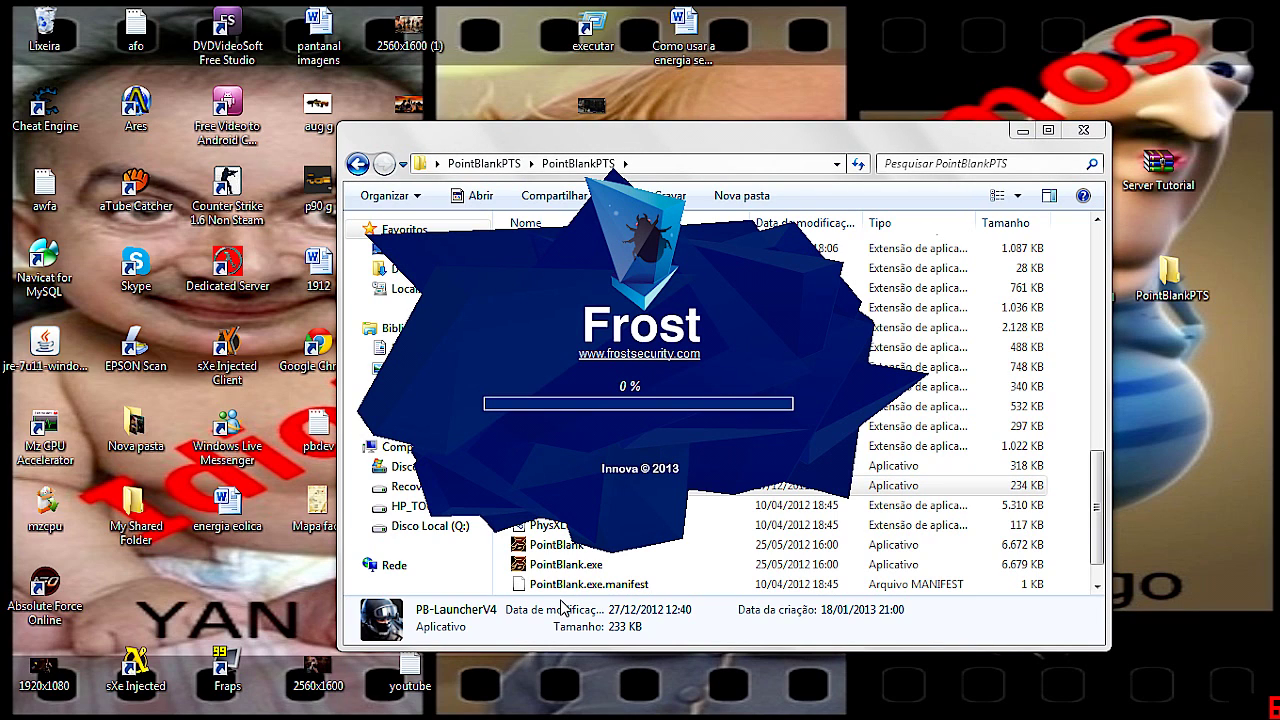
scroll(563, 607, "down", 1)
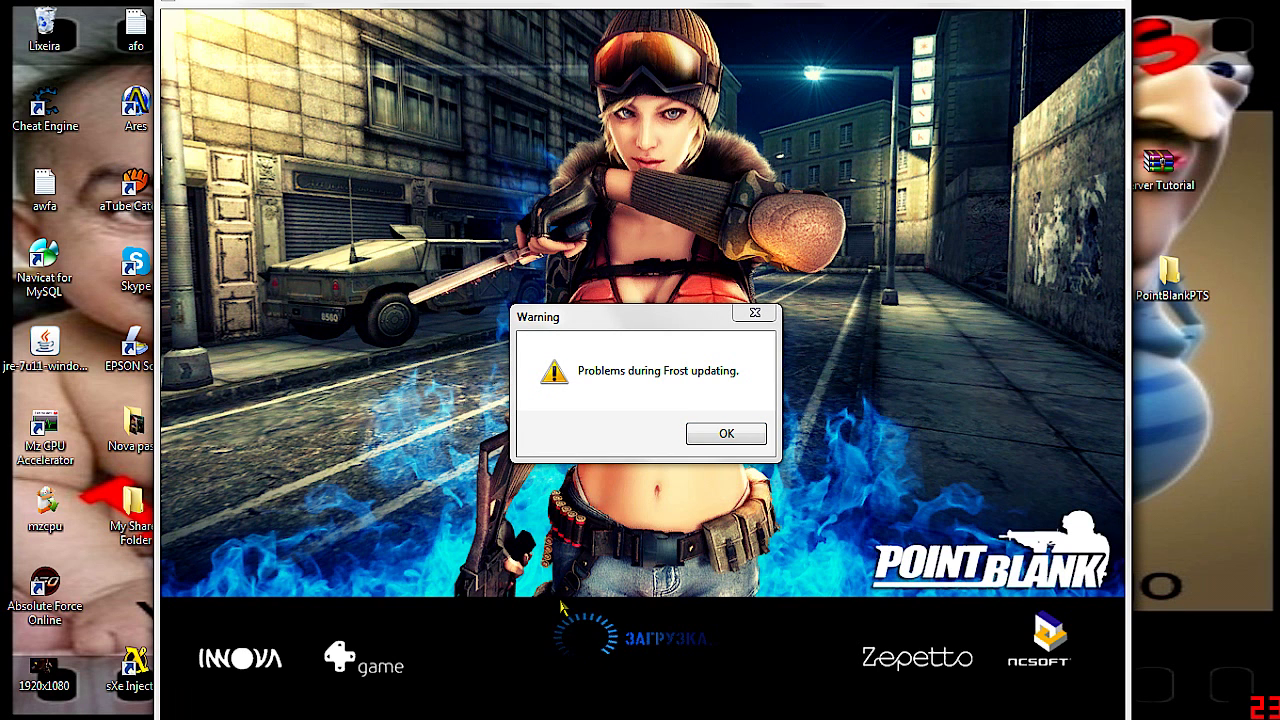
left_click(726, 433)
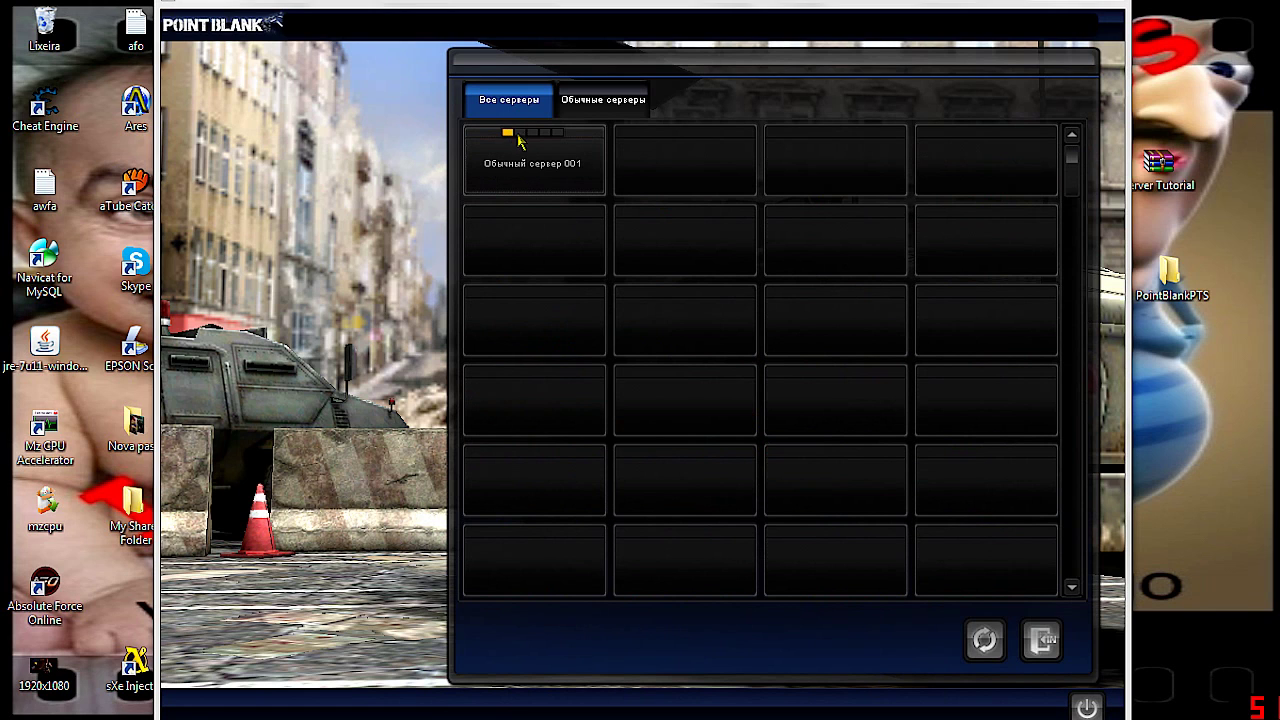
Open the server's channel list and enter the lobby of channel 003 for experienced fighters
double_click(520, 142)
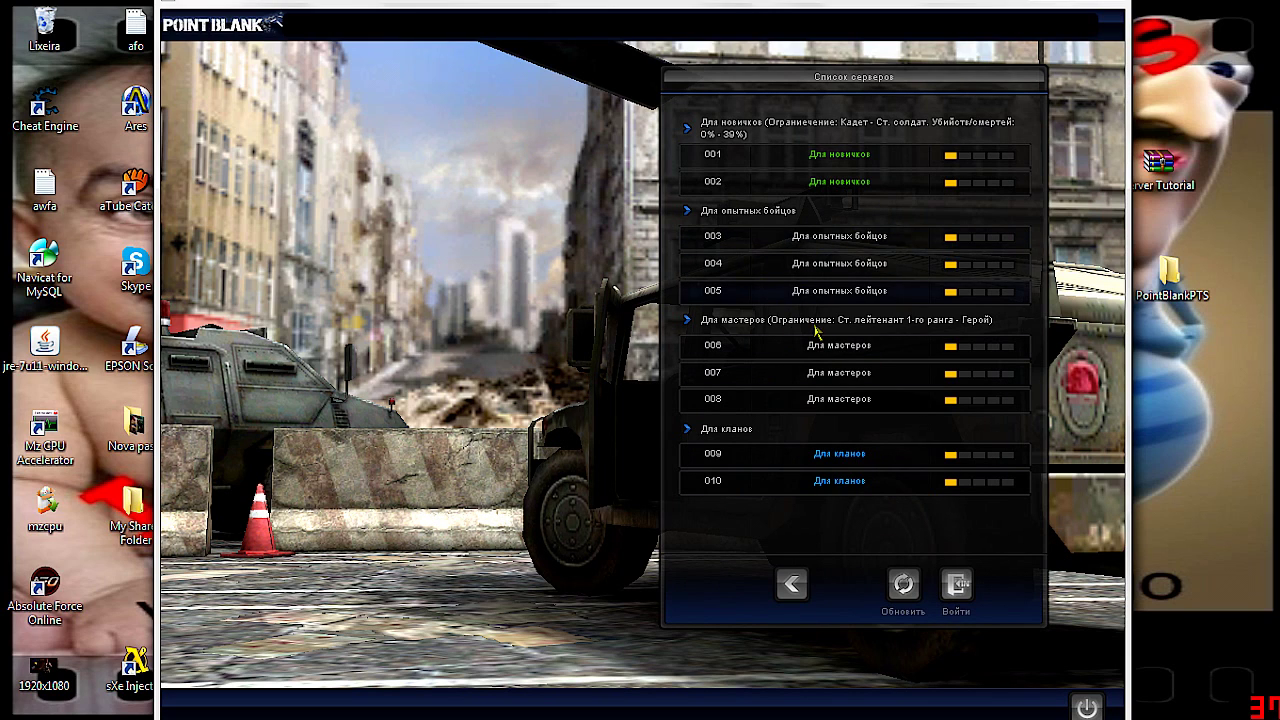
double_click(797, 238)
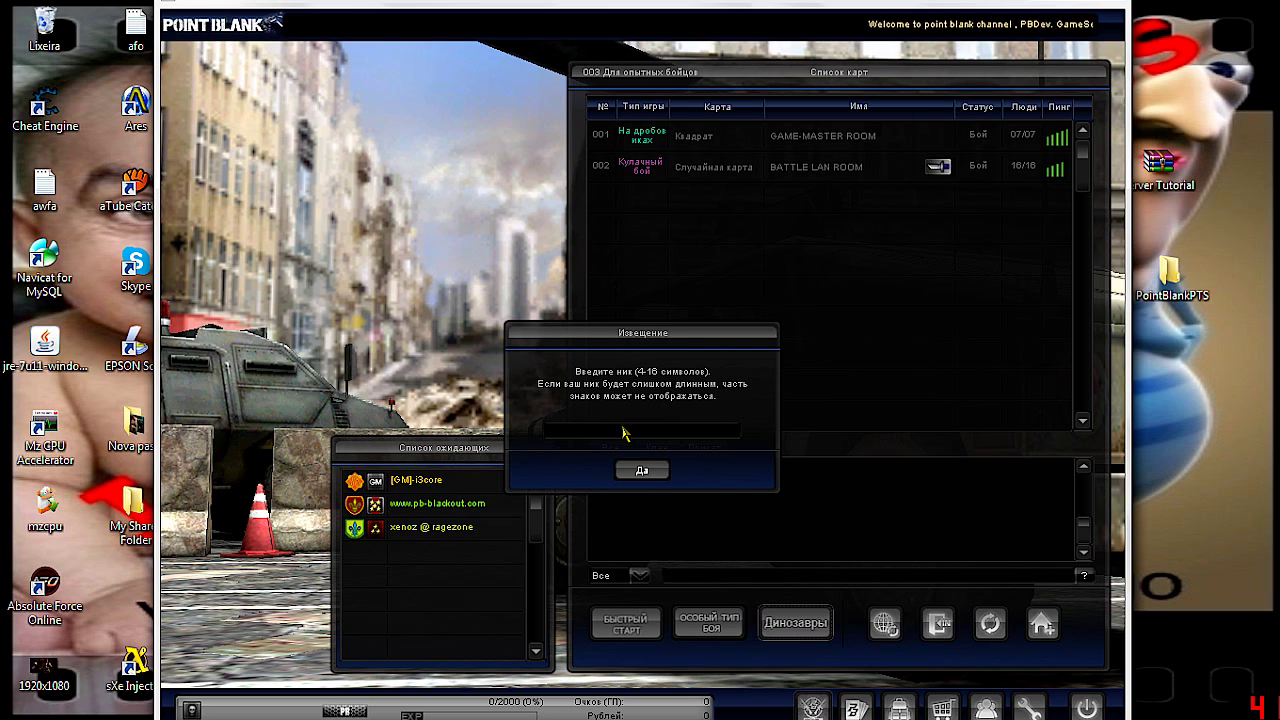
Try the nickname 'kiotasAnonimos', dismiss the invalid-nickname notice, and clear the entry
left_click(626, 435)
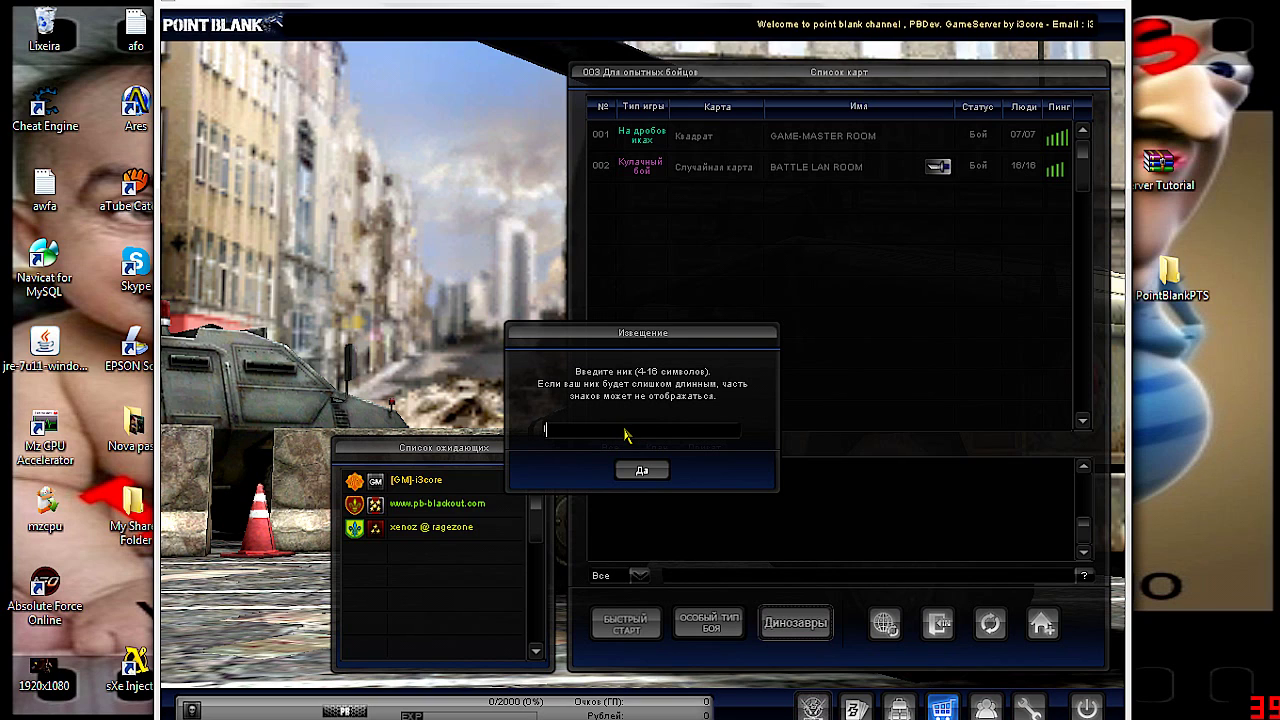
type("kio")
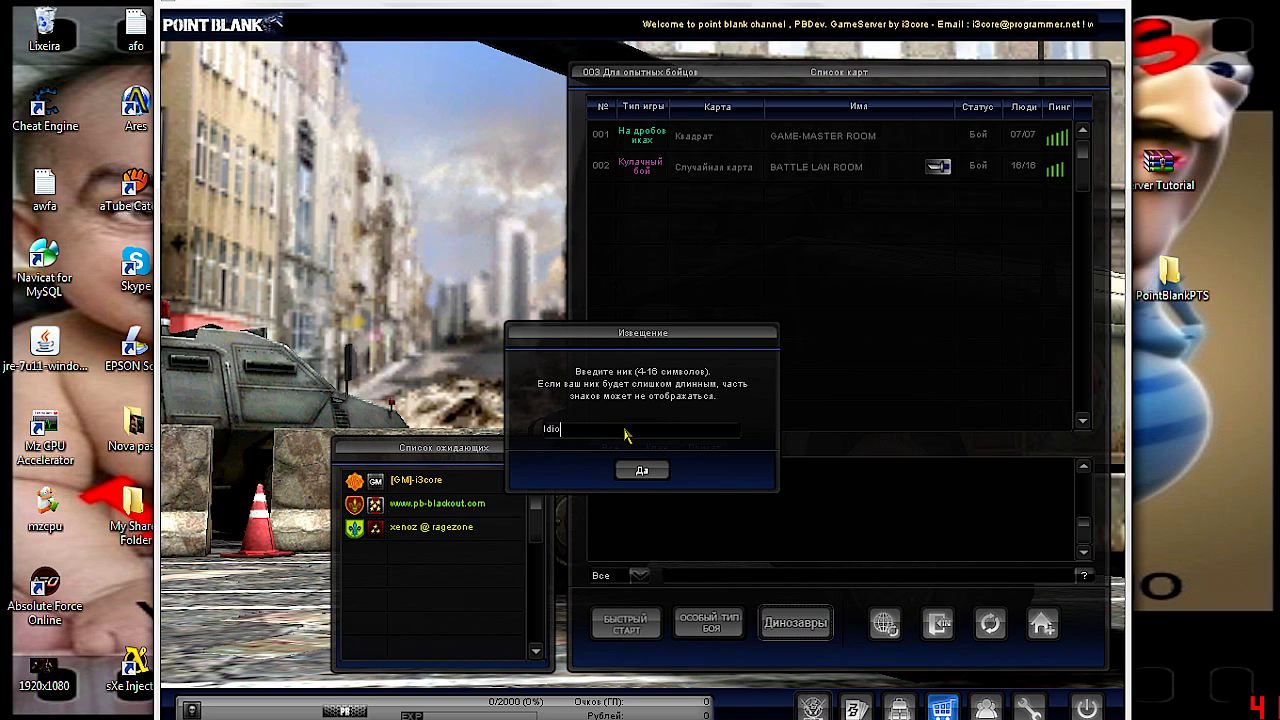
type("tasA")
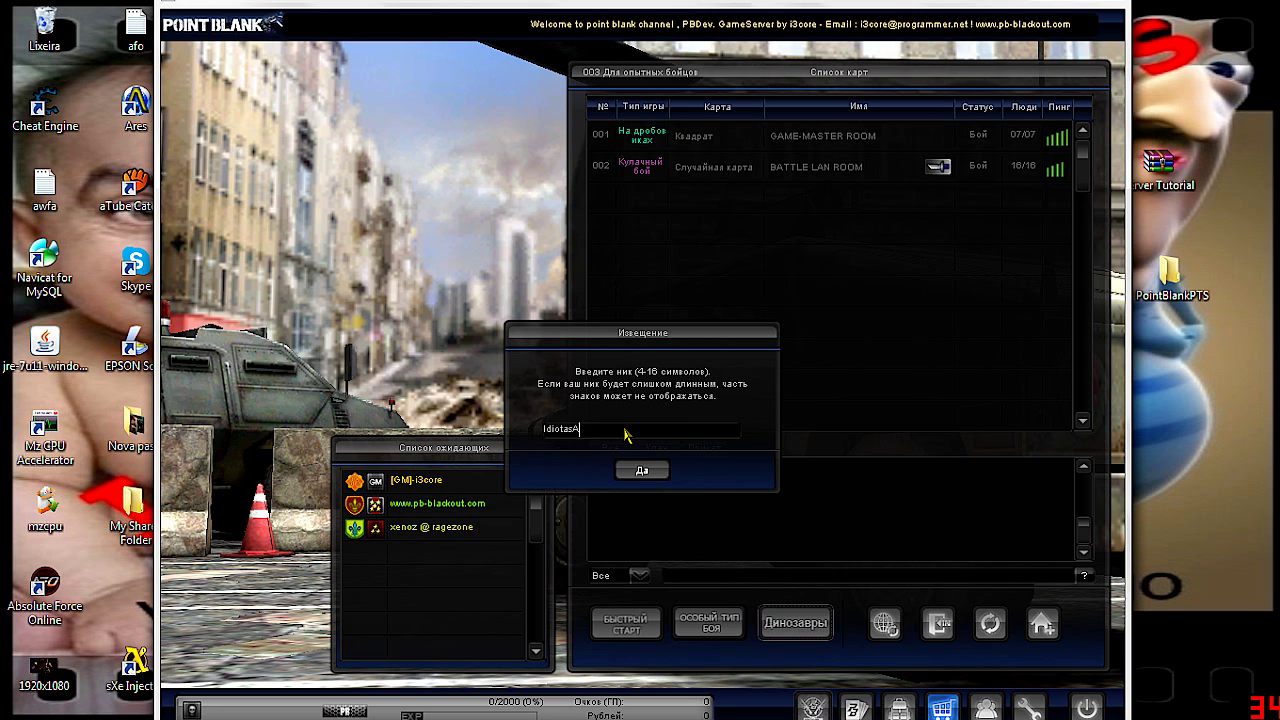
type("nonimoa")
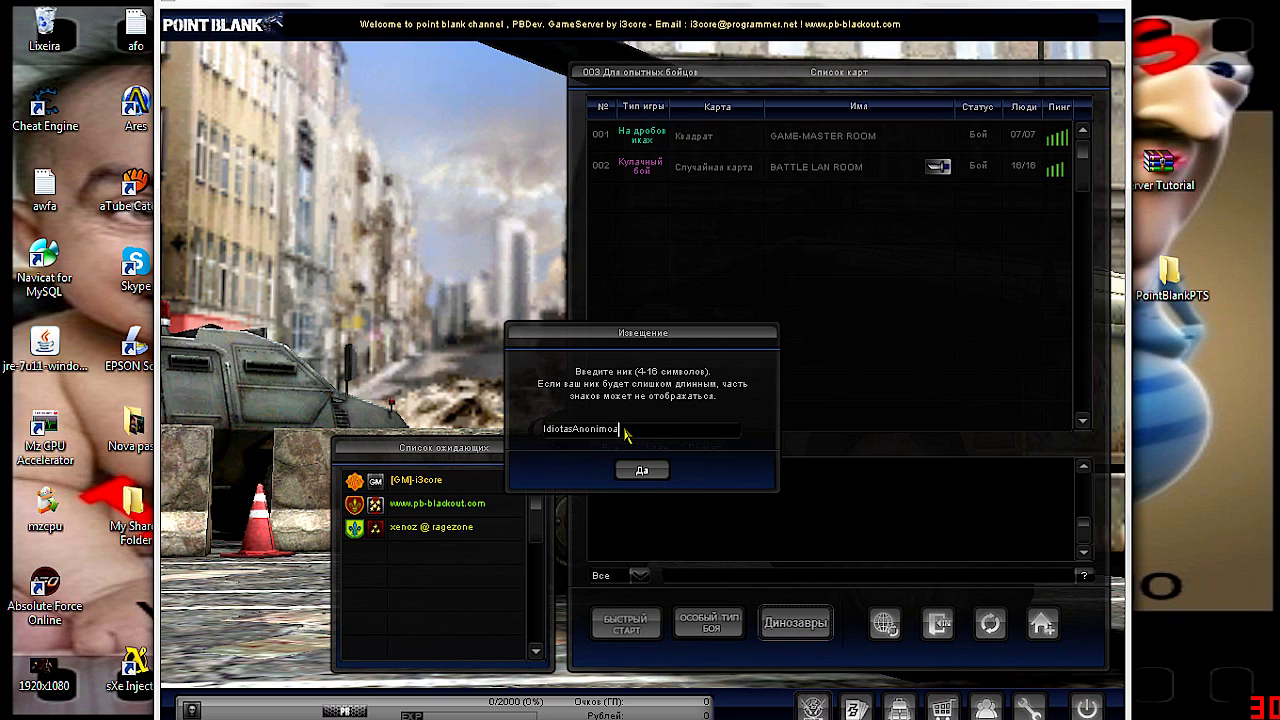
key("BackSpace")
type("s")
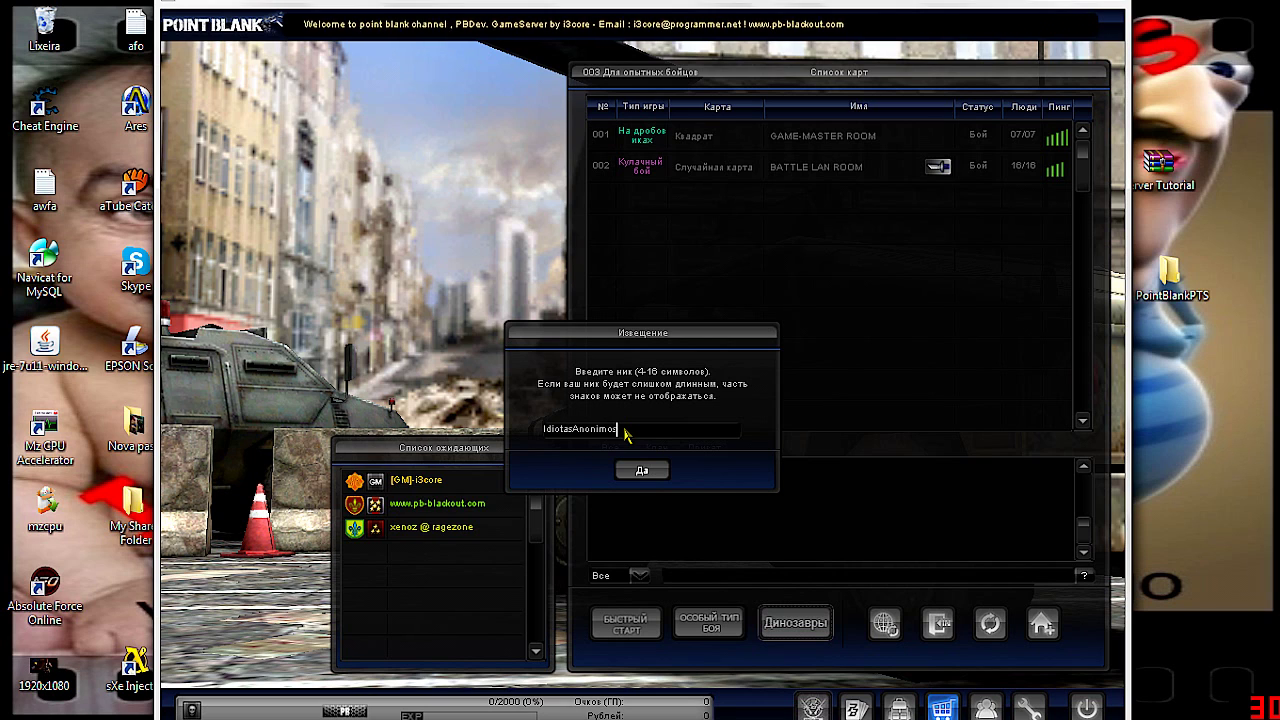
left_click(652, 472)
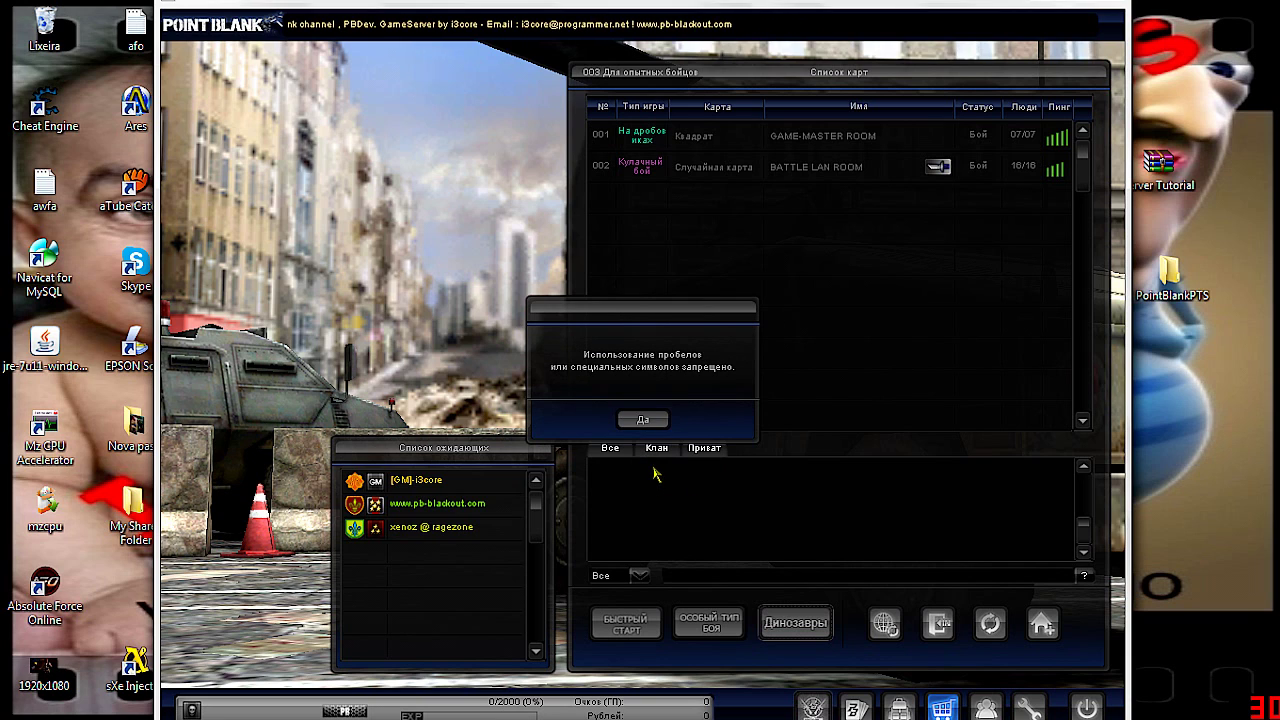
left_click(655, 426)
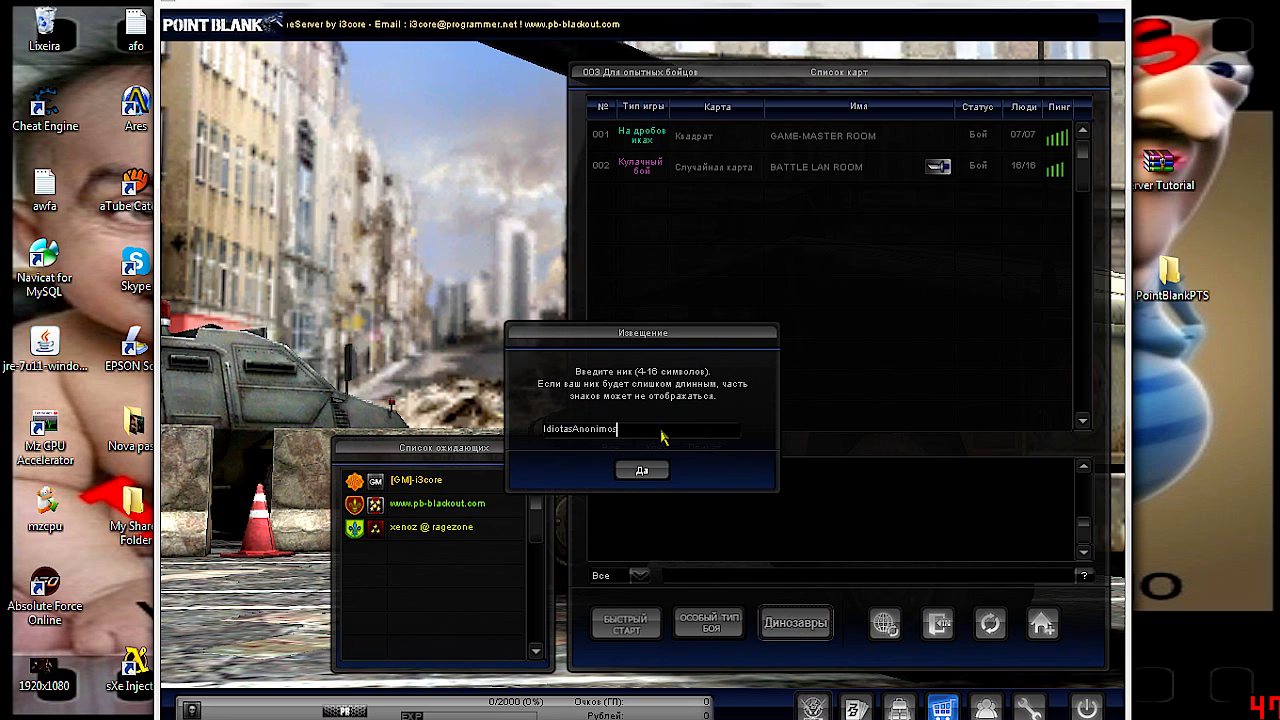
key("BackSpace")
key("BackSpace")
key("BackSpace")
key("BackSpace")
key("BackSpace")
key("BackSpace")
key("BackSpace")
key("BackSpace")
key("BackSpace")
key("BackSpace")
key("BackSpace")
key("BackSpace")
key("BackSpace")
key("BackSpace")
key("BackSpace")
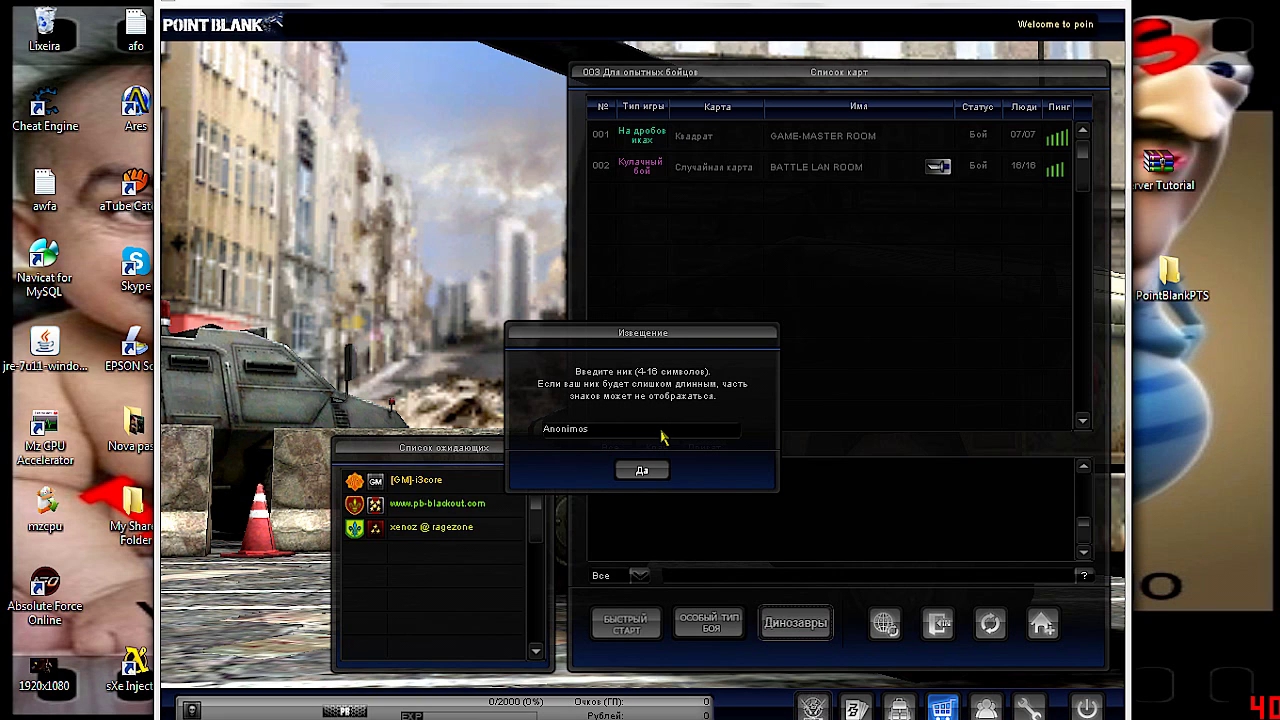
Mute Point Blank in the Volume Mixer, then confirm the nickname Anonimos and the success message
left_click(1157, 683)
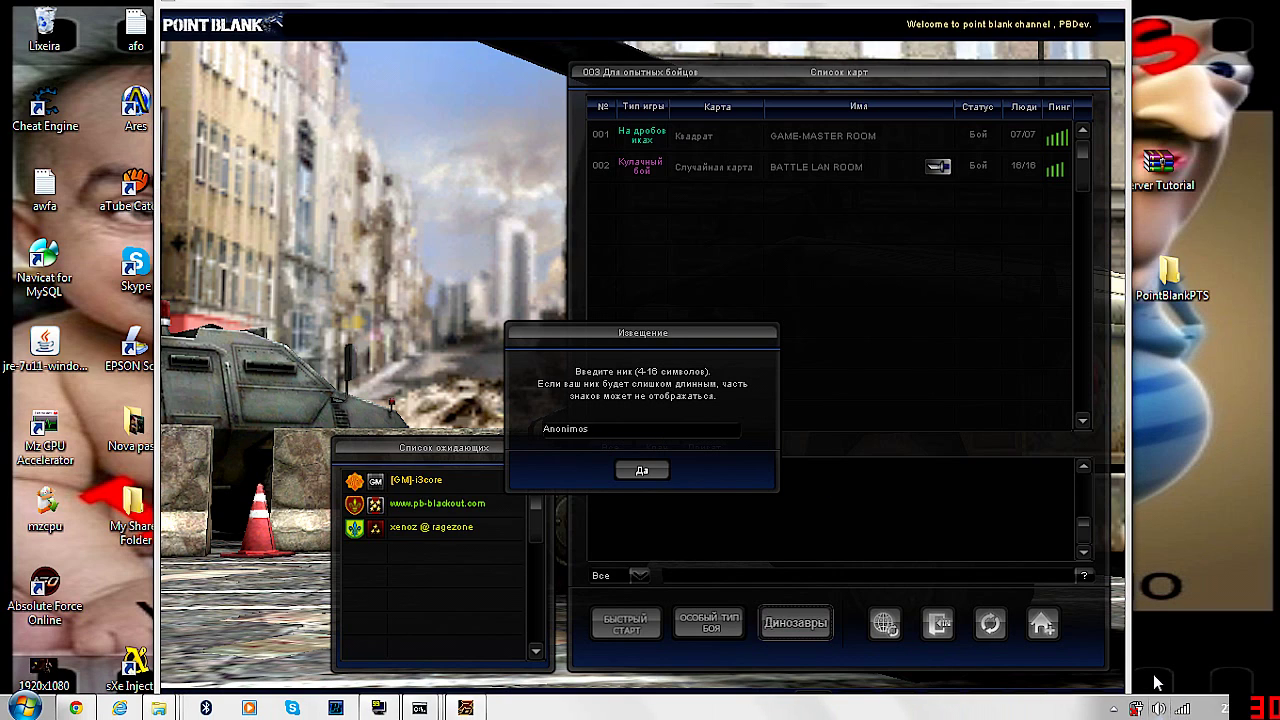
left_click(1158, 708)
left_click(1035, 437)
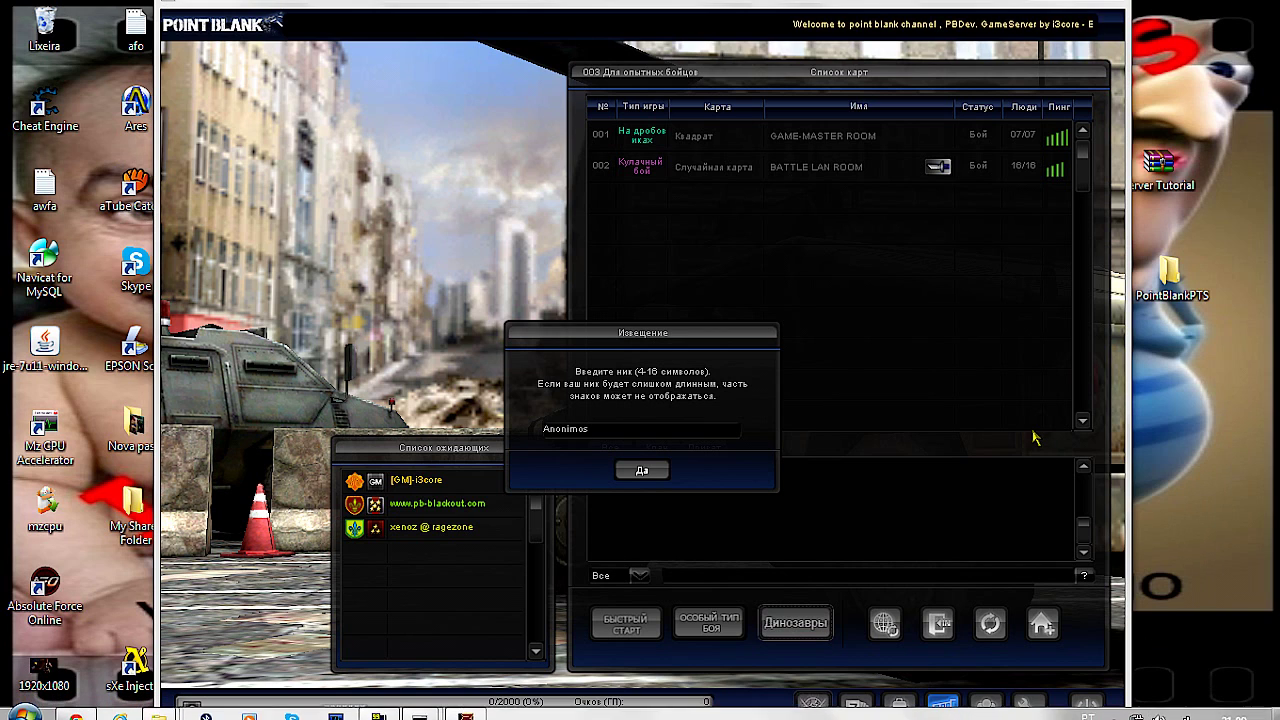
left_click_drag(1096, 540, 1091, 615)
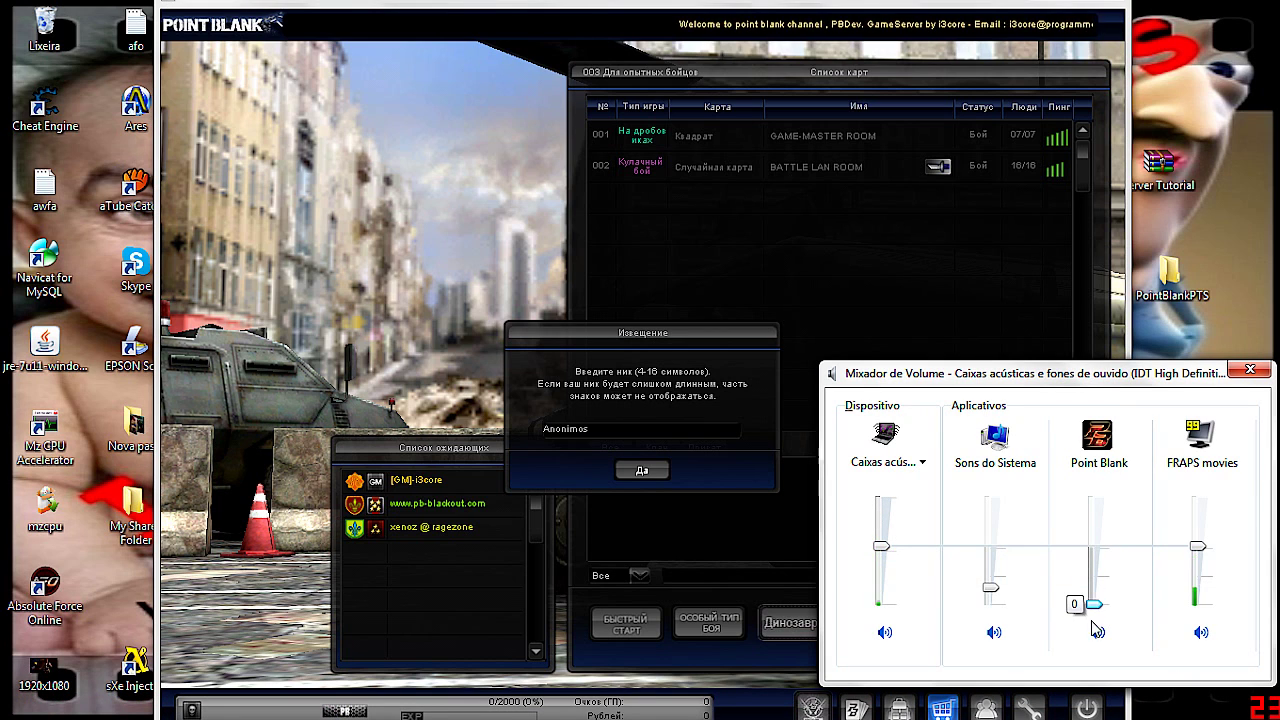
left_click(1250, 369)
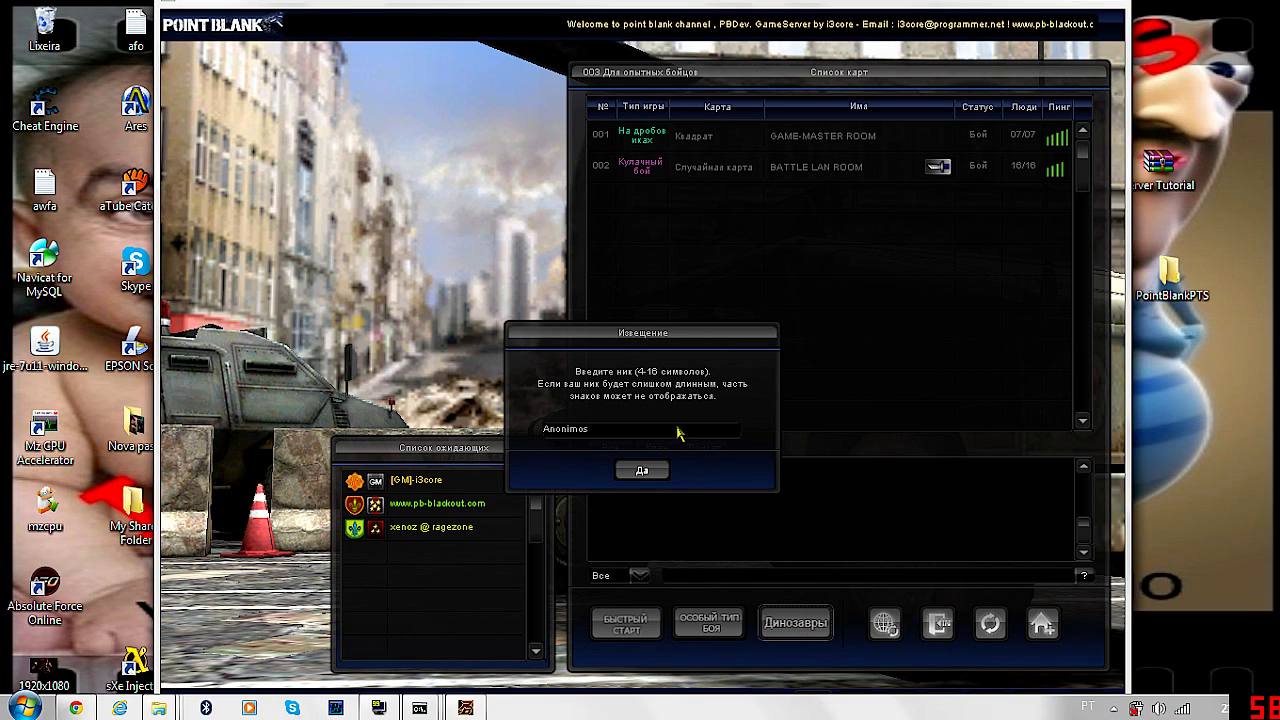
left_click(634, 473)
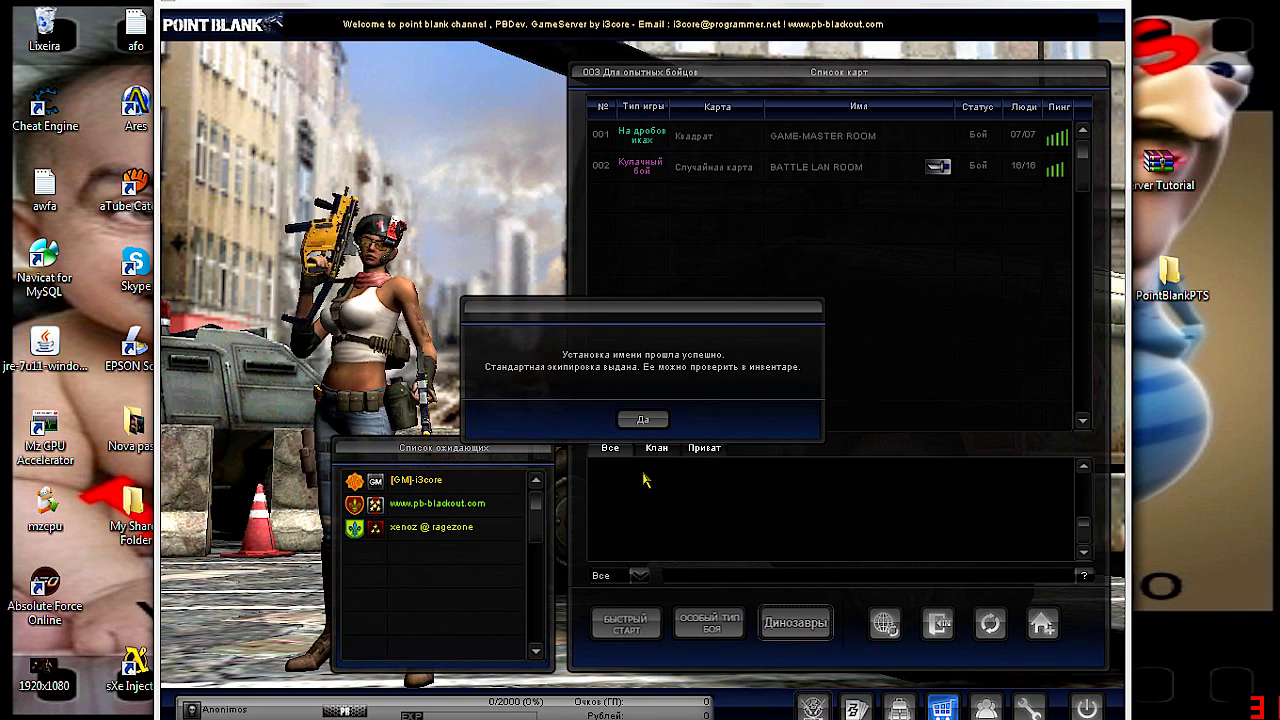
left_click(645, 420)
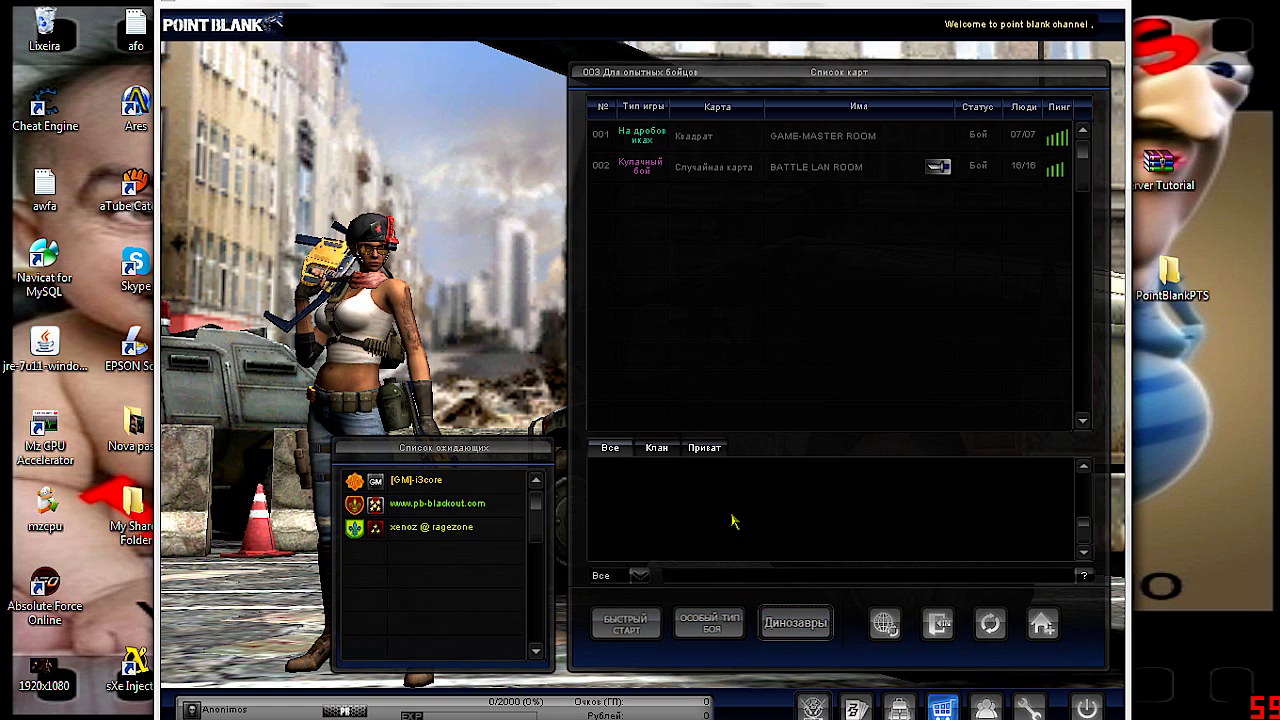
Confirm the game settings with Да, then open the 'Особый тип боя' special mode selection
left_click(1029, 708)
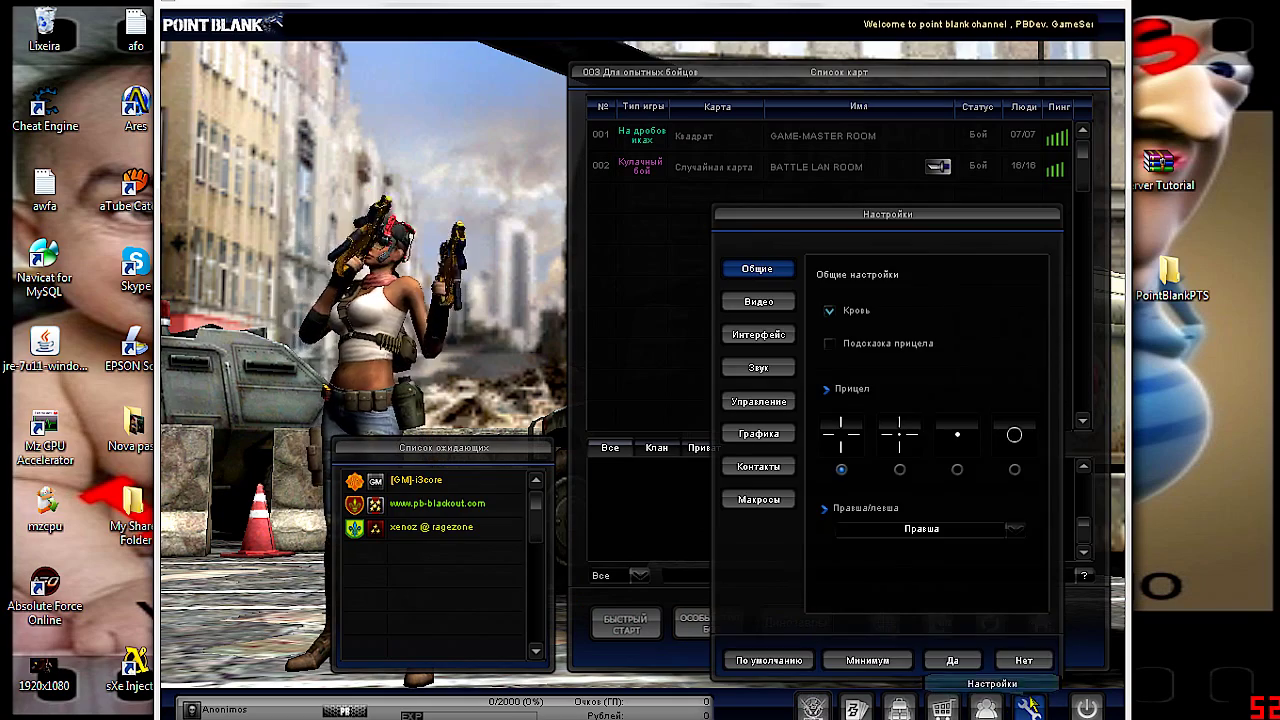
left_click(968, 659)
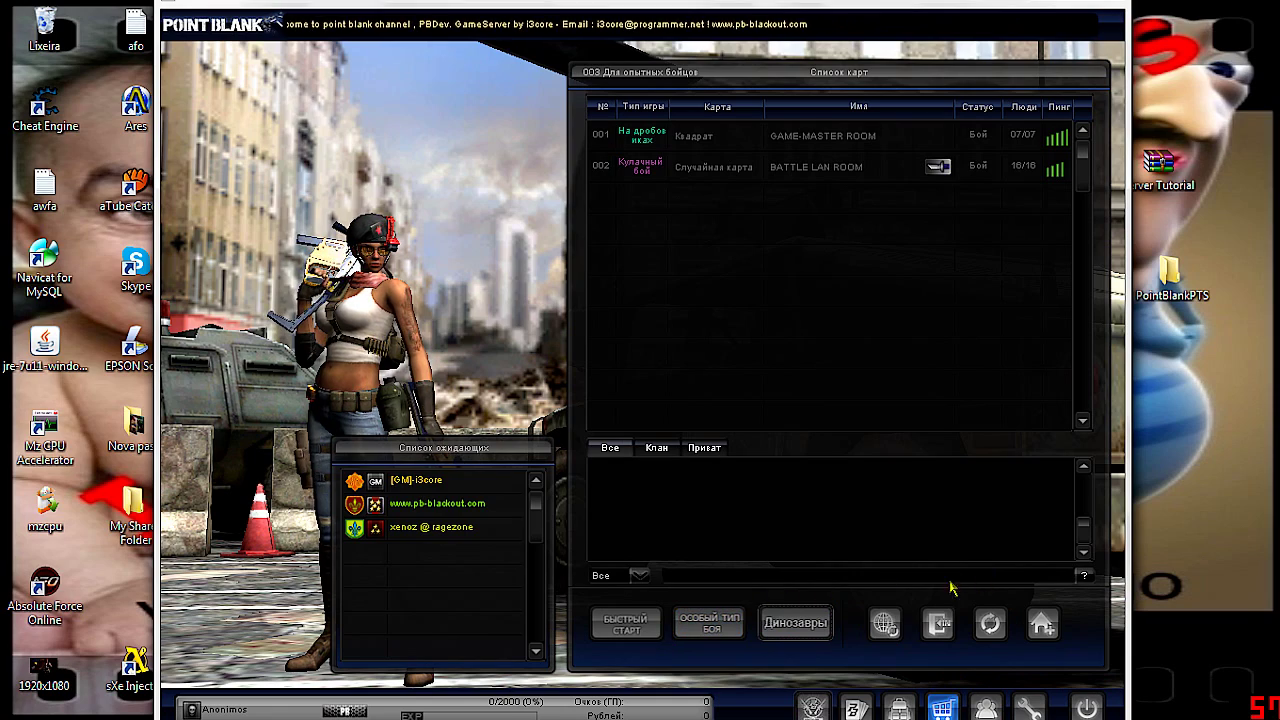
left_click(705, 626)
left_click(643, 589)
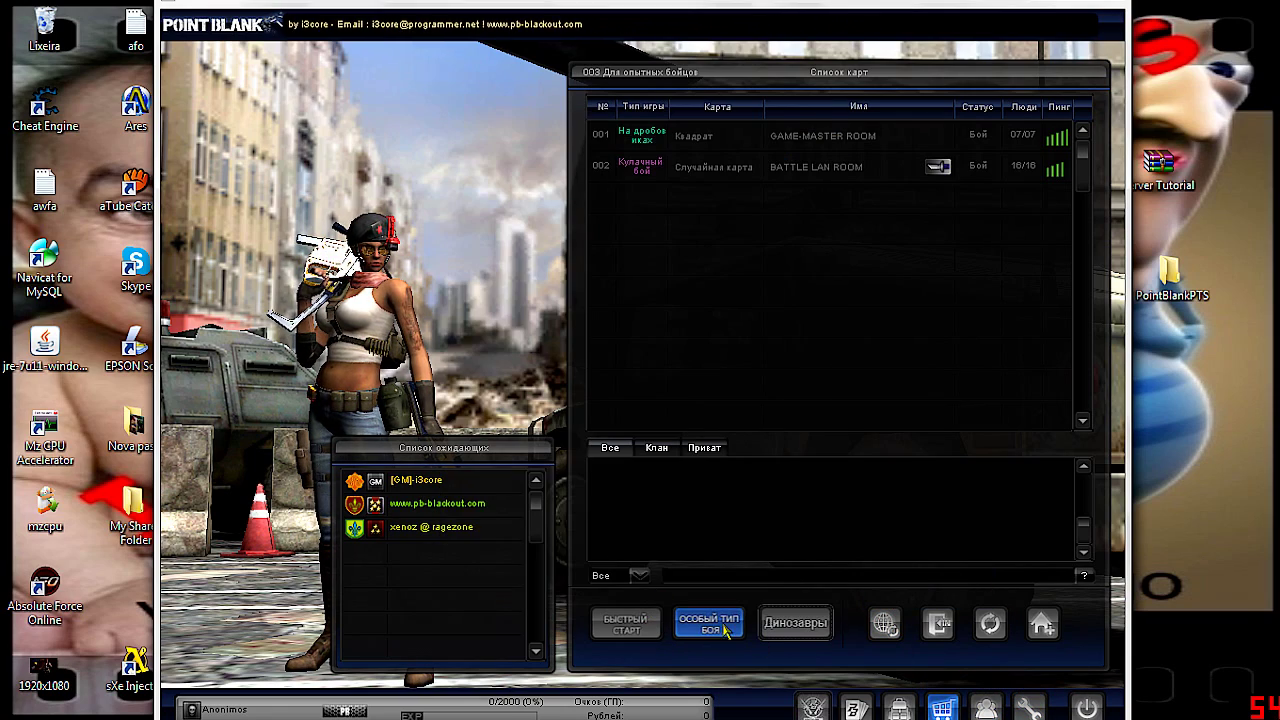
left_click(725, 625)
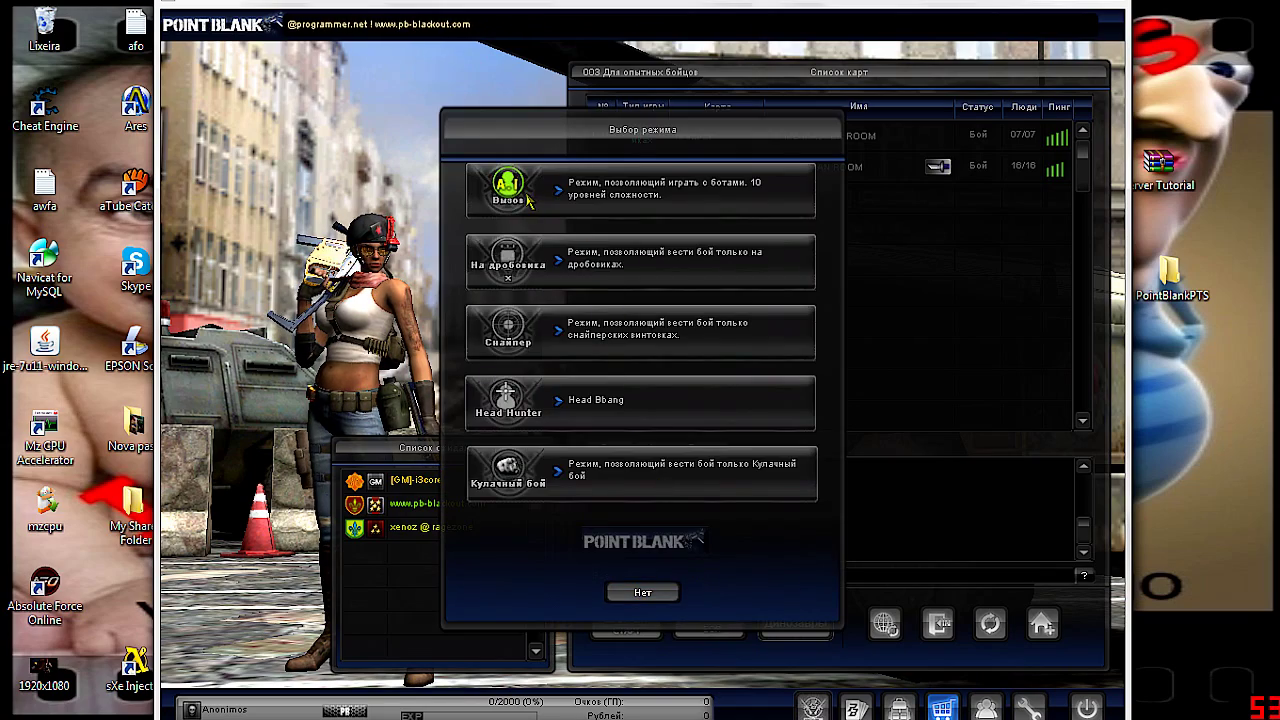
Choose the bot battle, send 'omd map' in the room chat, and start the match
left_click(528, 200)
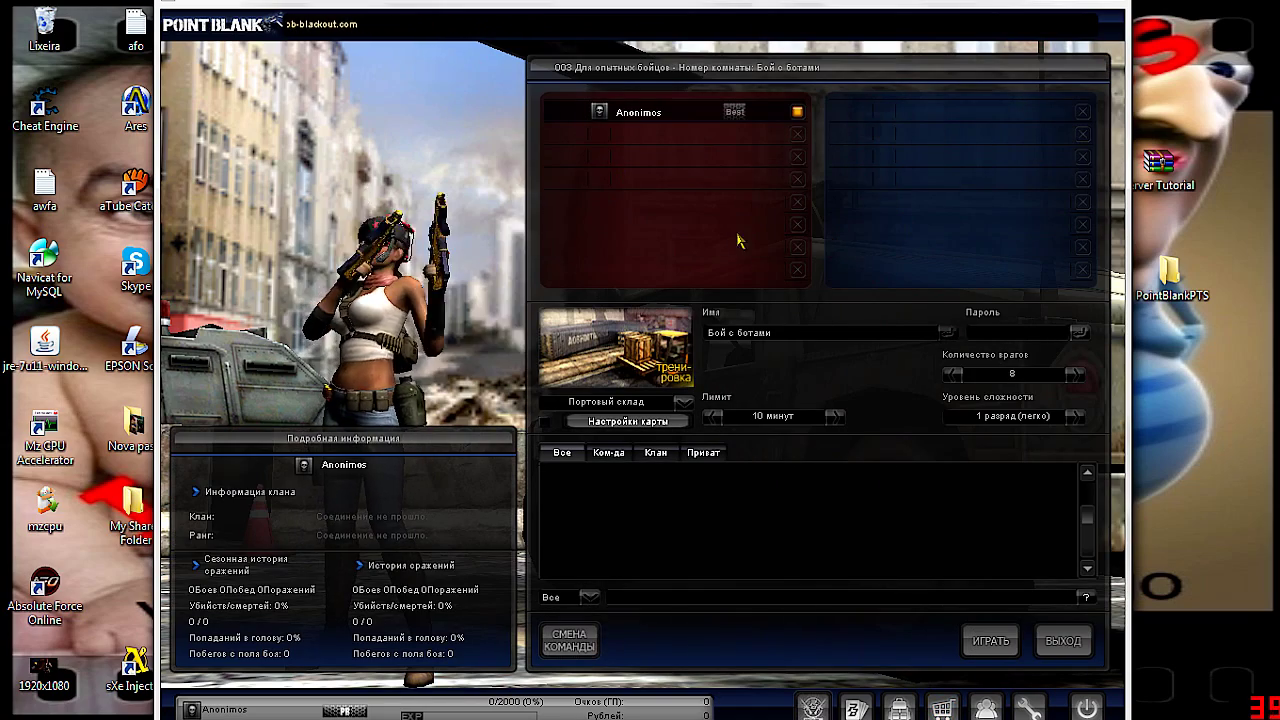
left_click(647, 598)
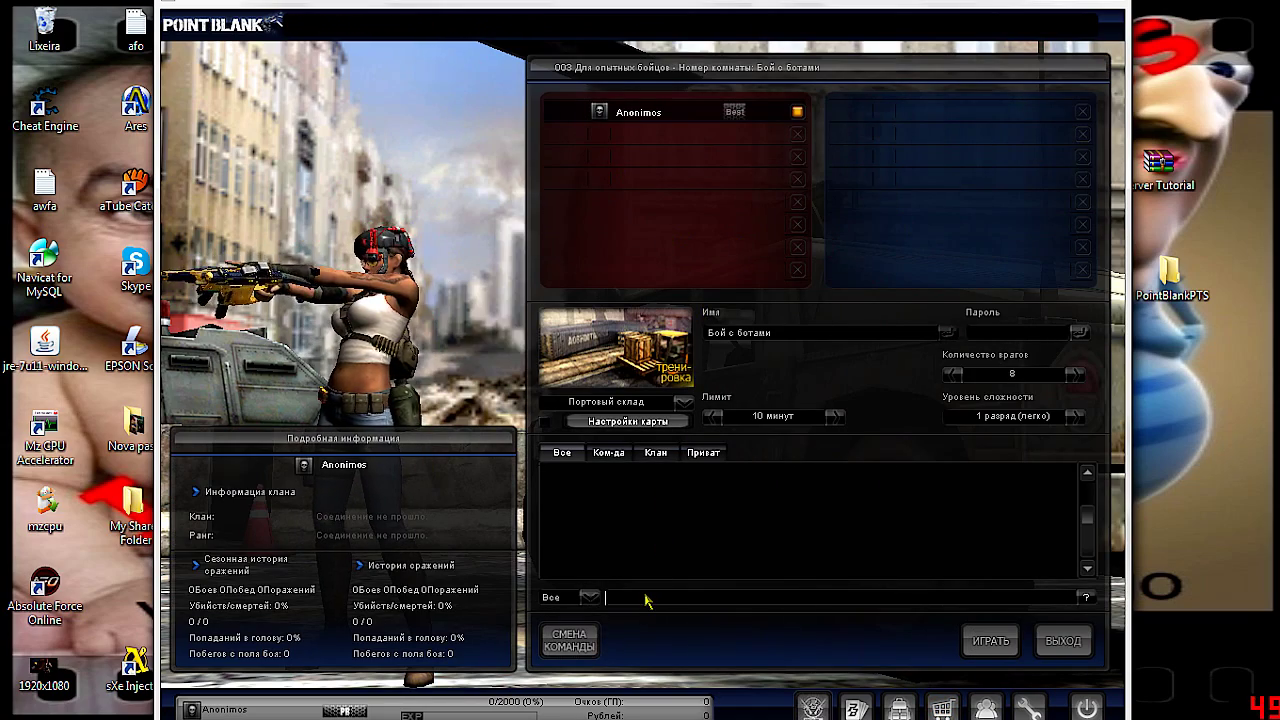
type("omd map 13")
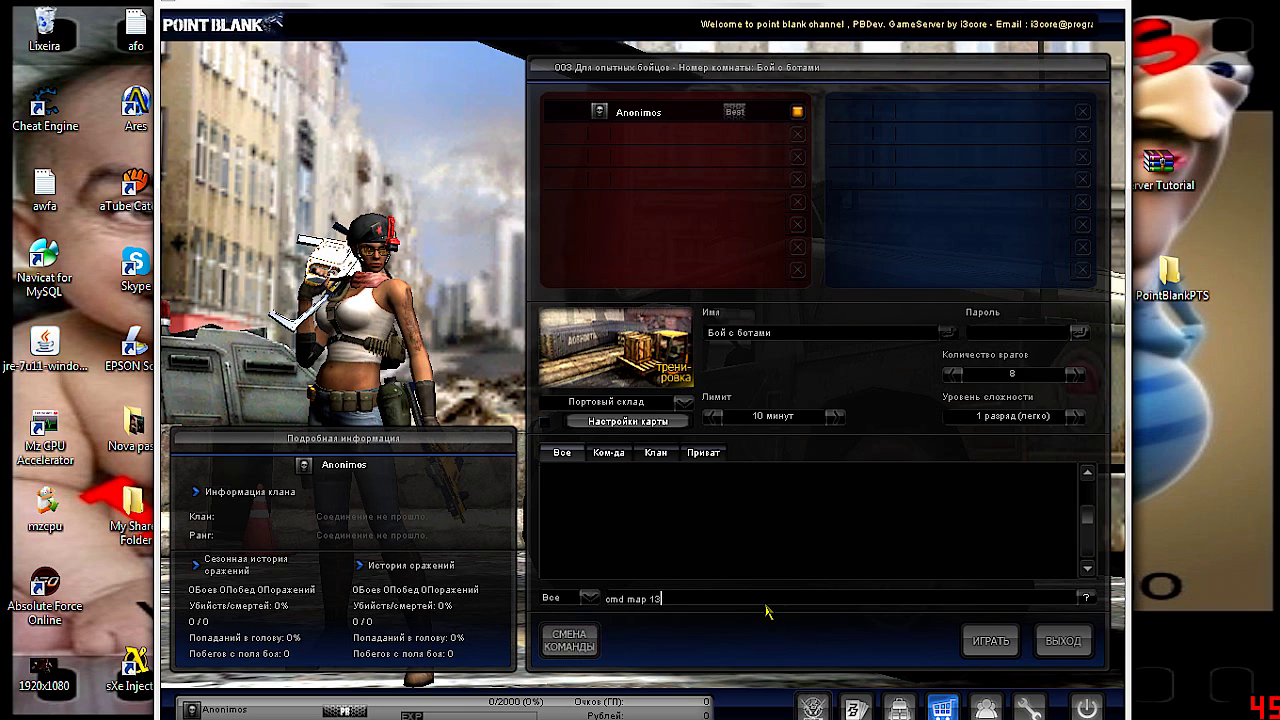
key("Return")
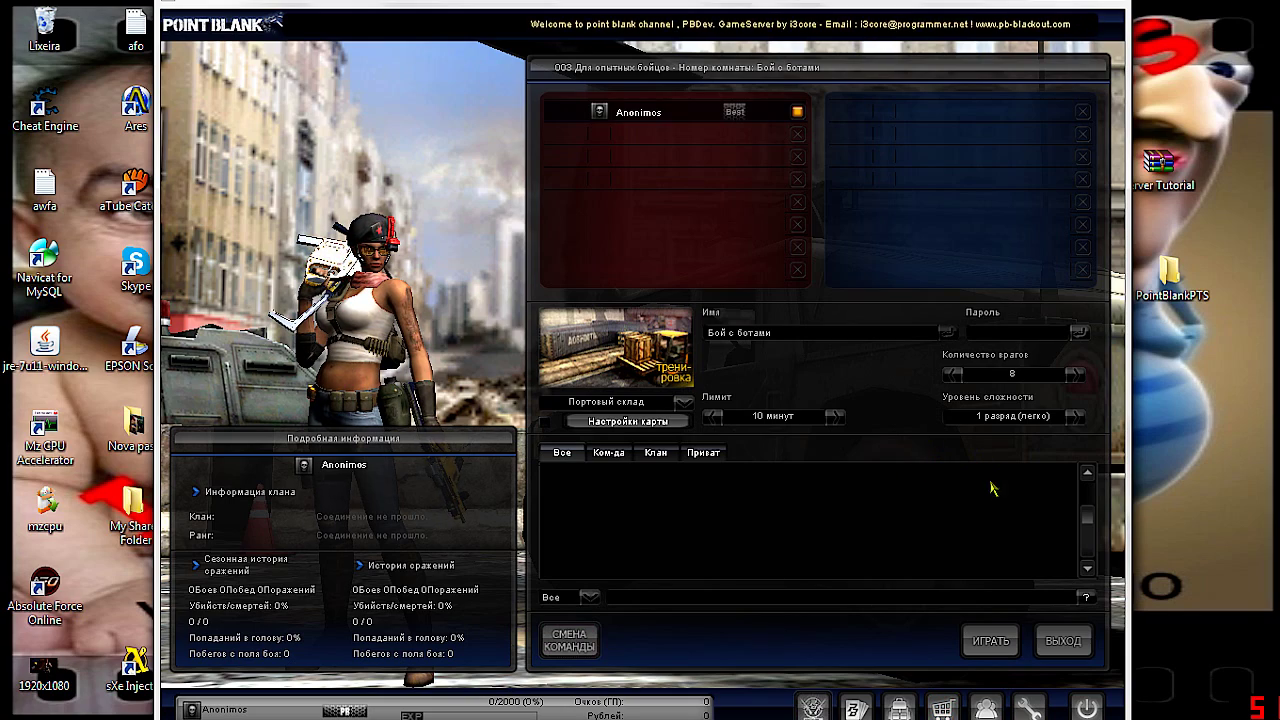
left_click(990, 641)
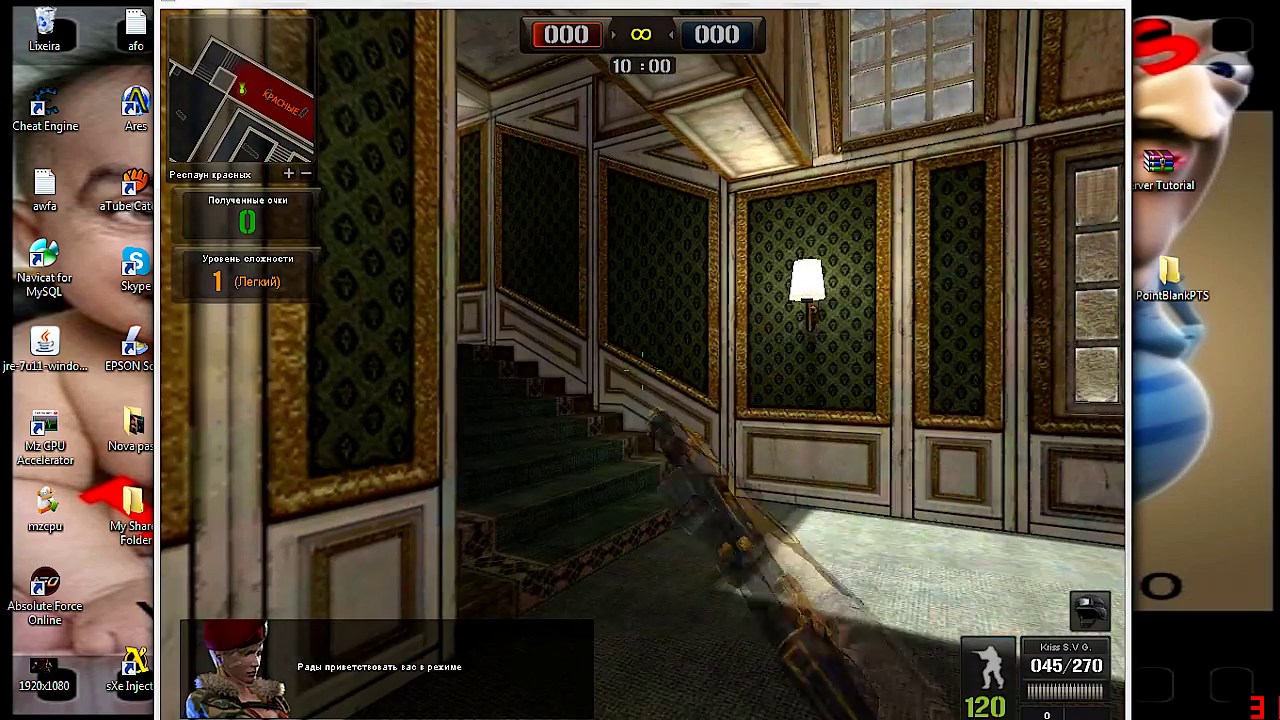
Walk into the hallway and apply and keep the new display settings from the pause menu
key("w")
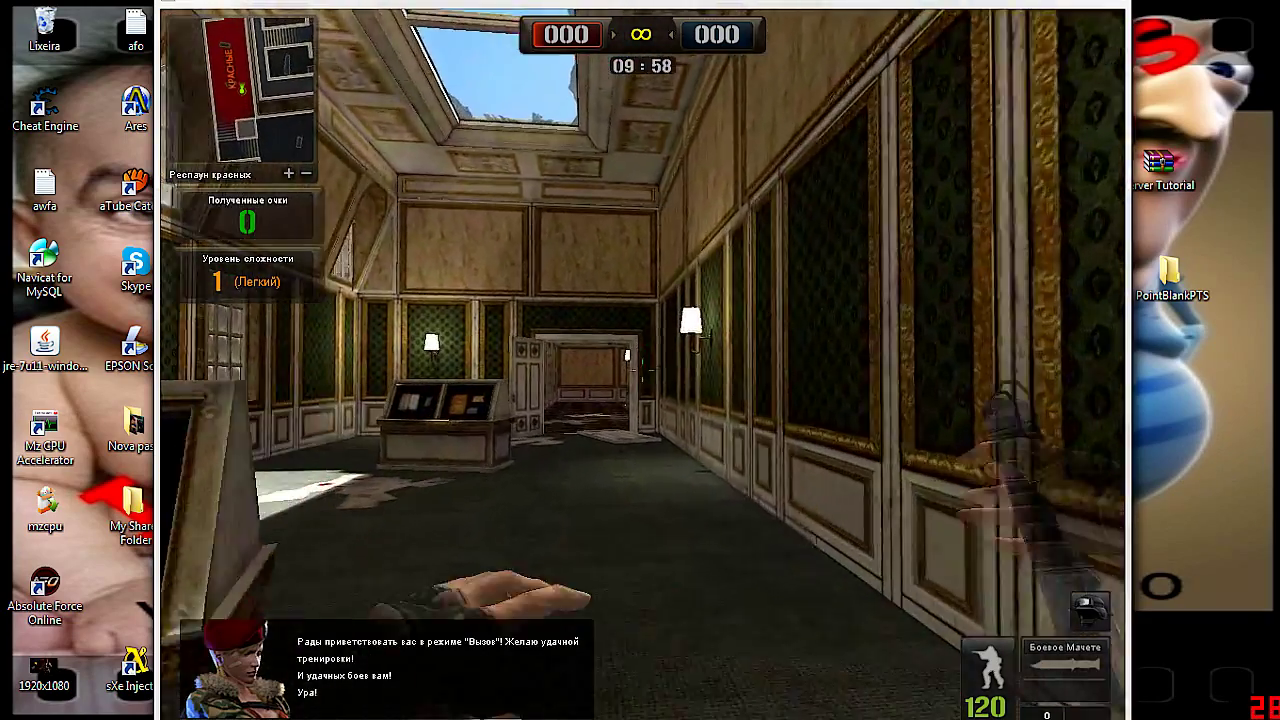
key("w")
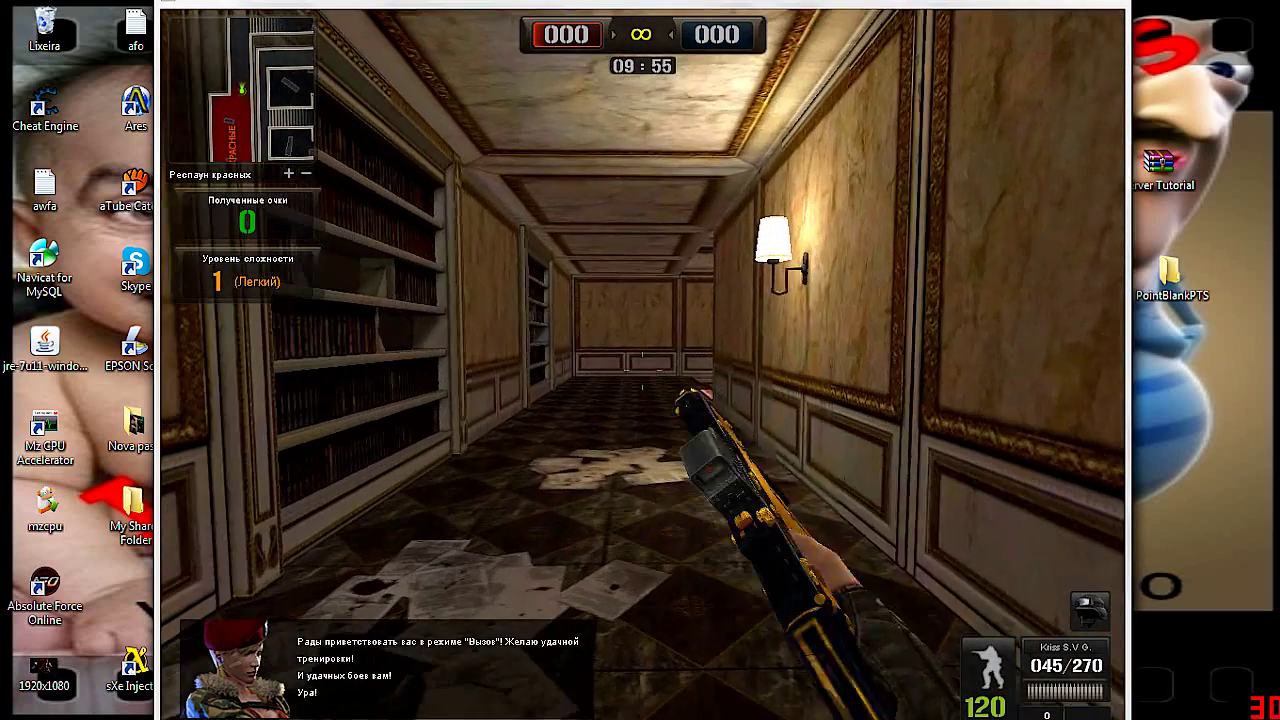
key("Escape")
left_click(627, 319)
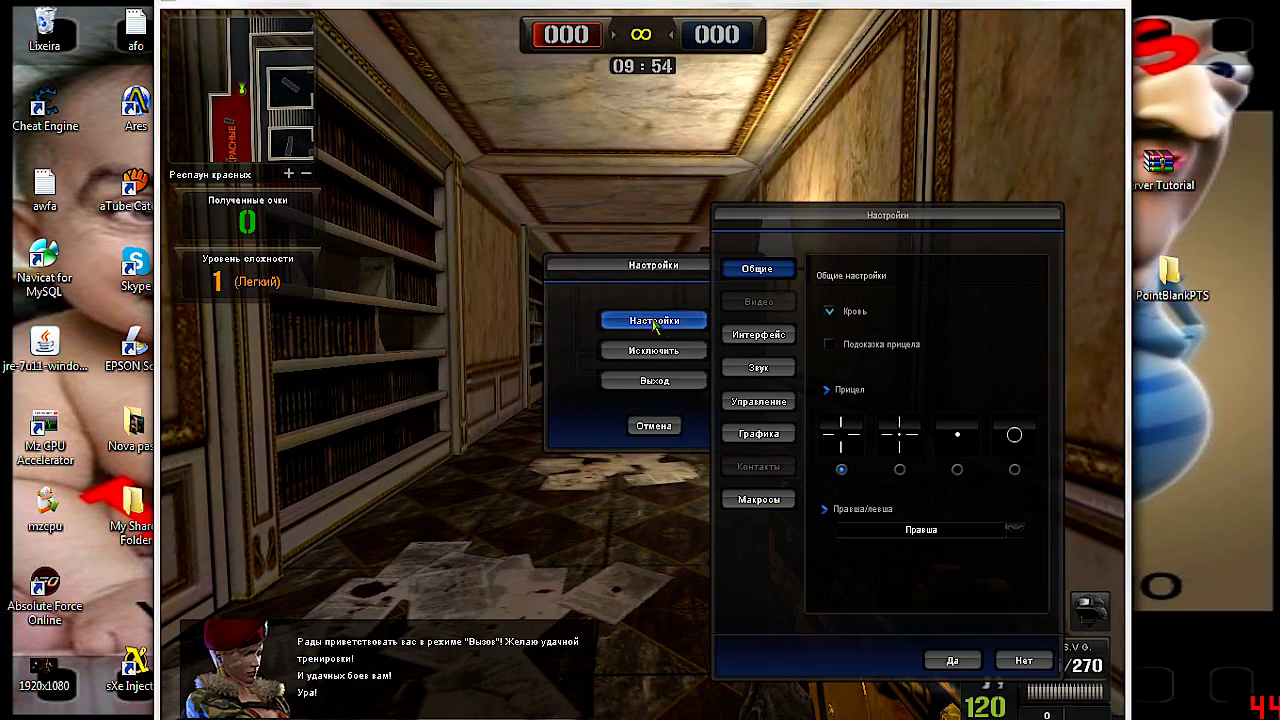
left_click(952, 660)
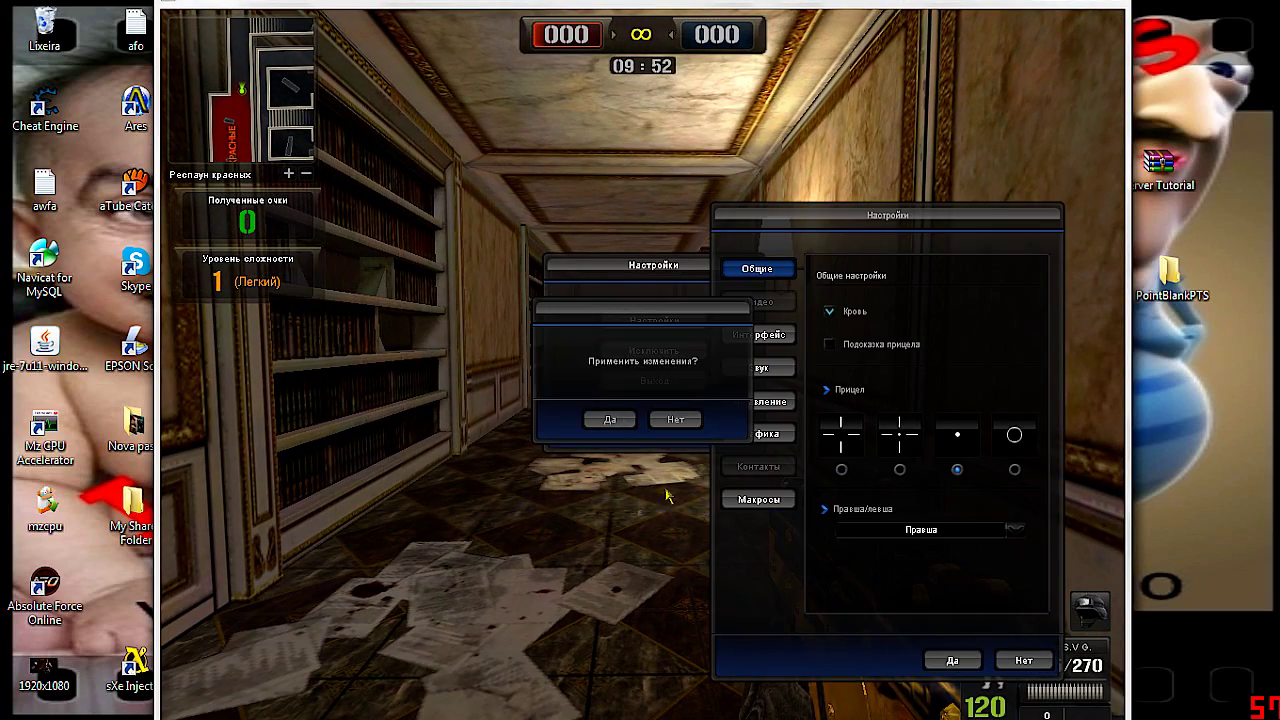
left_click(614, 422)
left_click(614, 425)
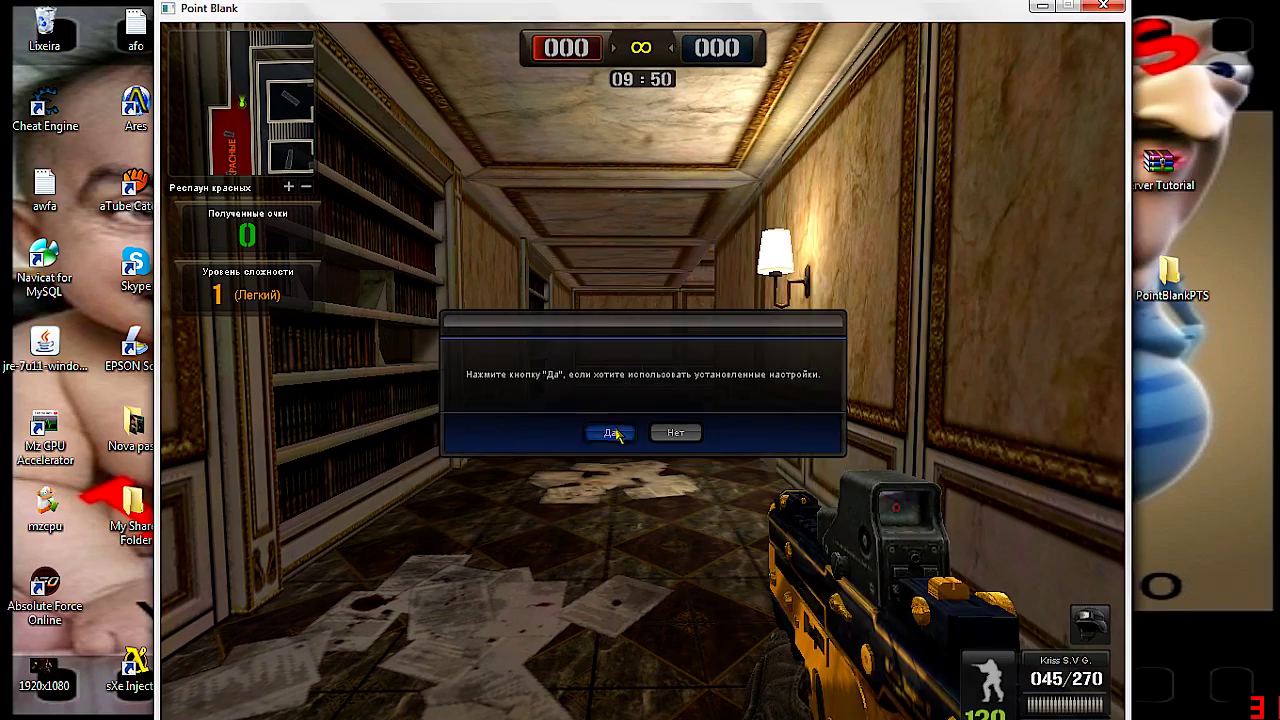
key("w")
key("3")
key("1")
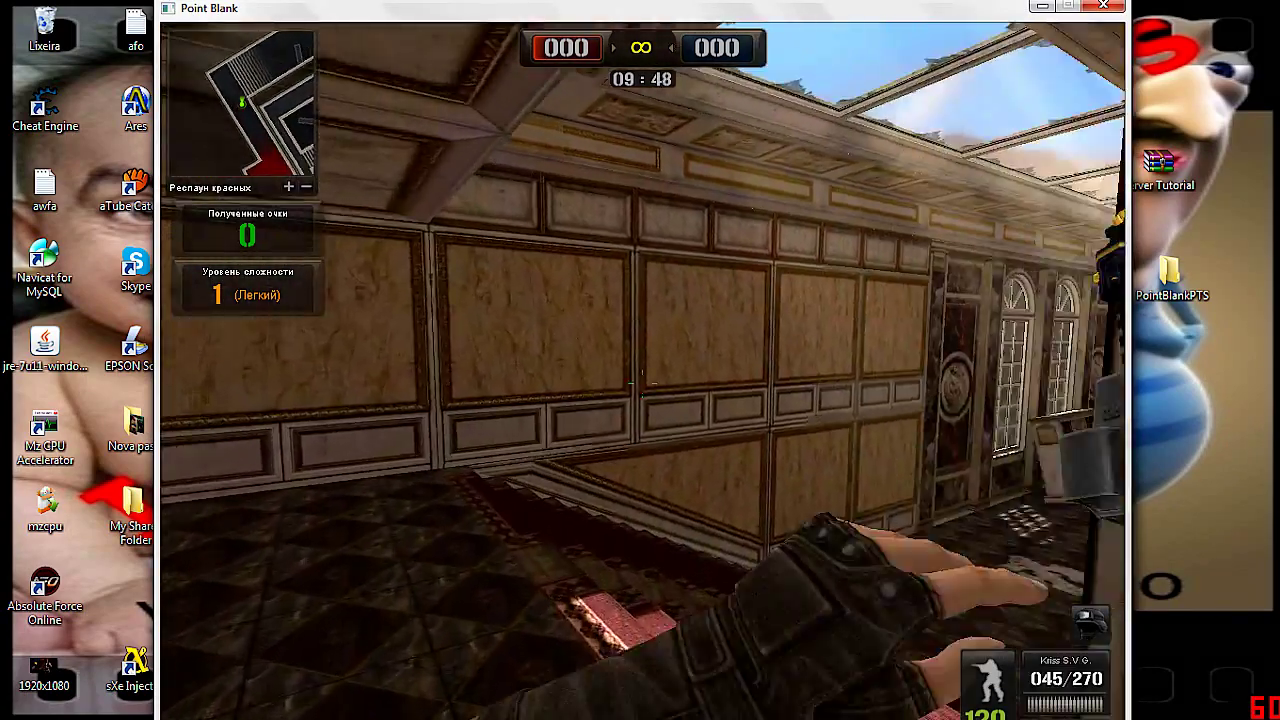
Turn Point Blank's volume to the bottom in the Volume Mixer and resume play
key("Escape")
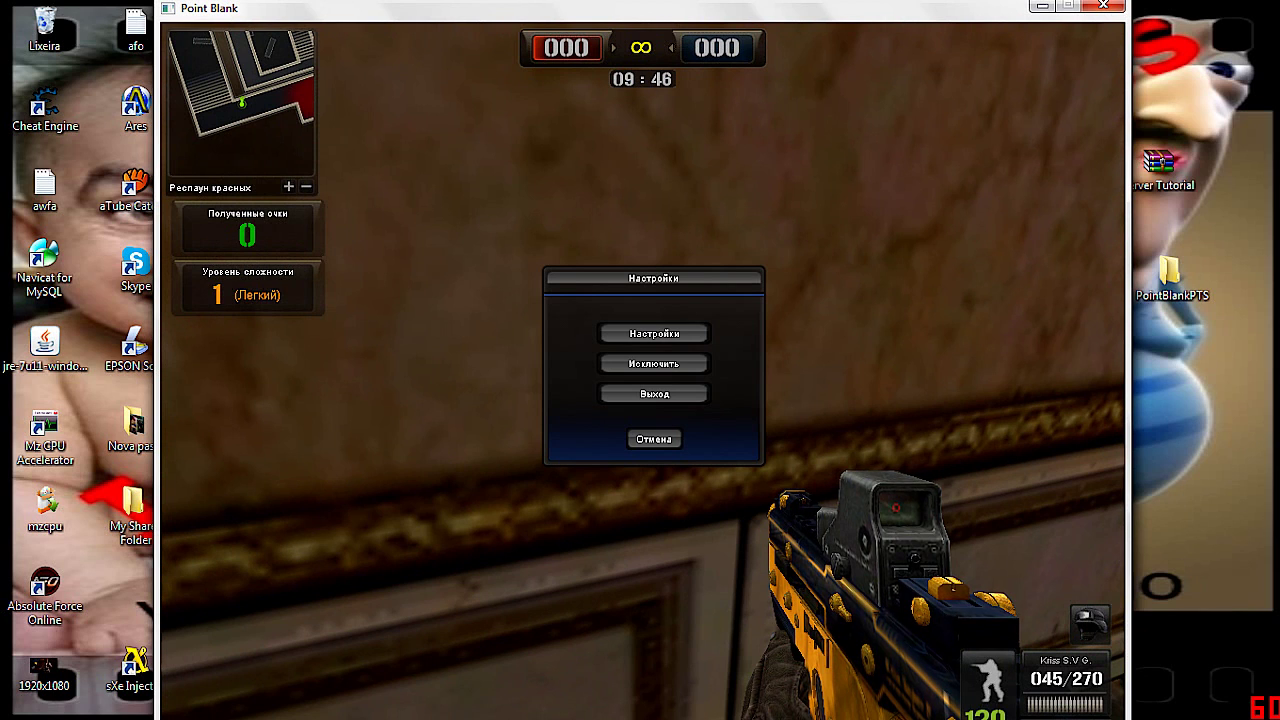
left_click(1160, 708)
left_click(1157, 654)
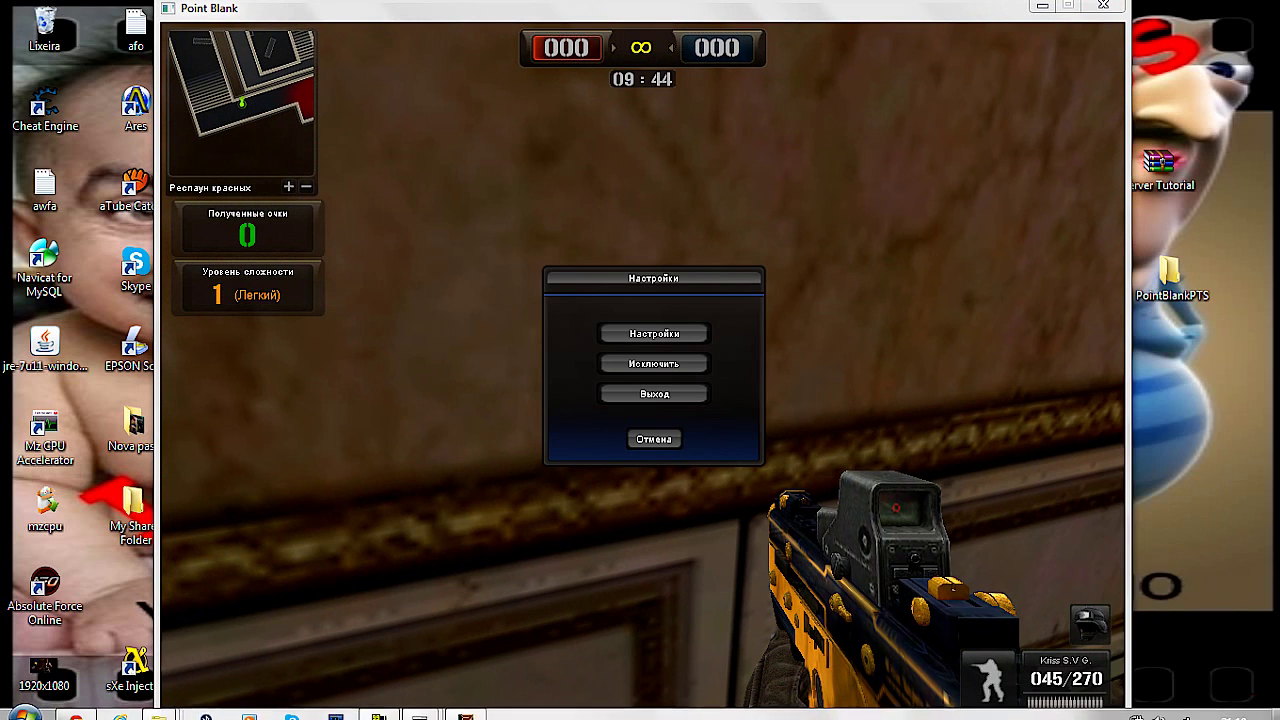
left_click_drag(1090, 521, 1097, 560)
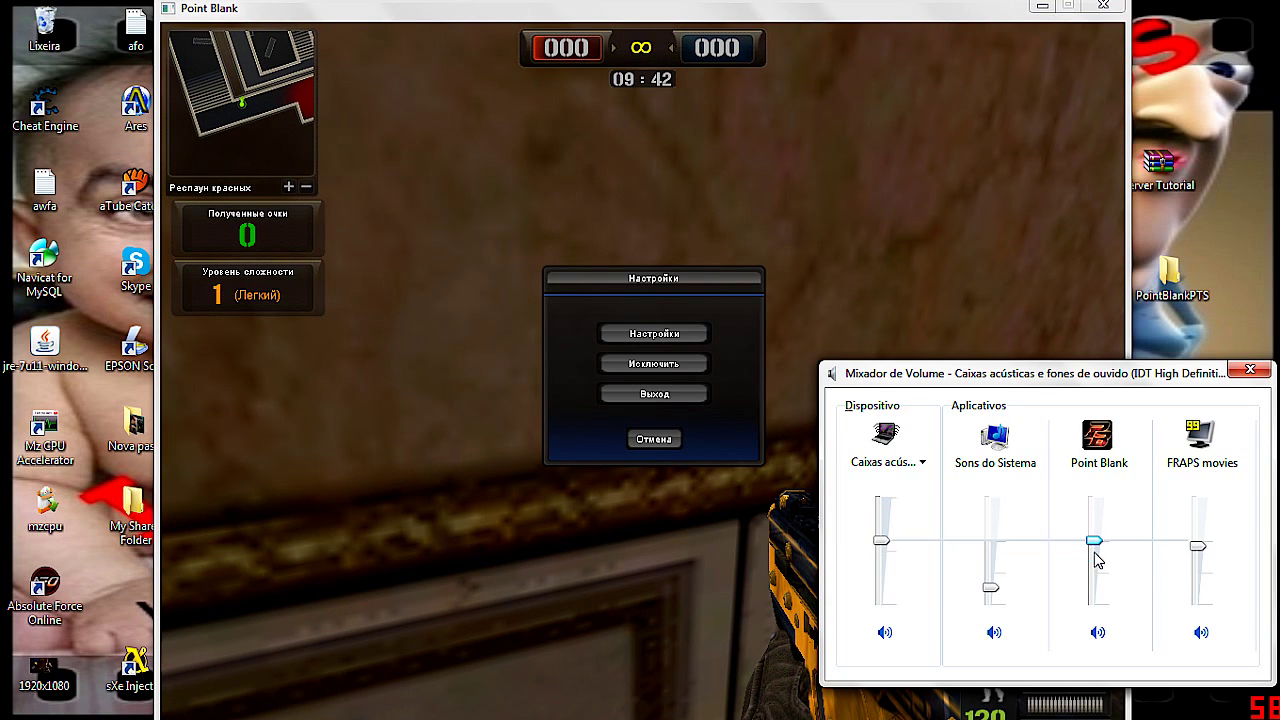
left_click(1249, 370)
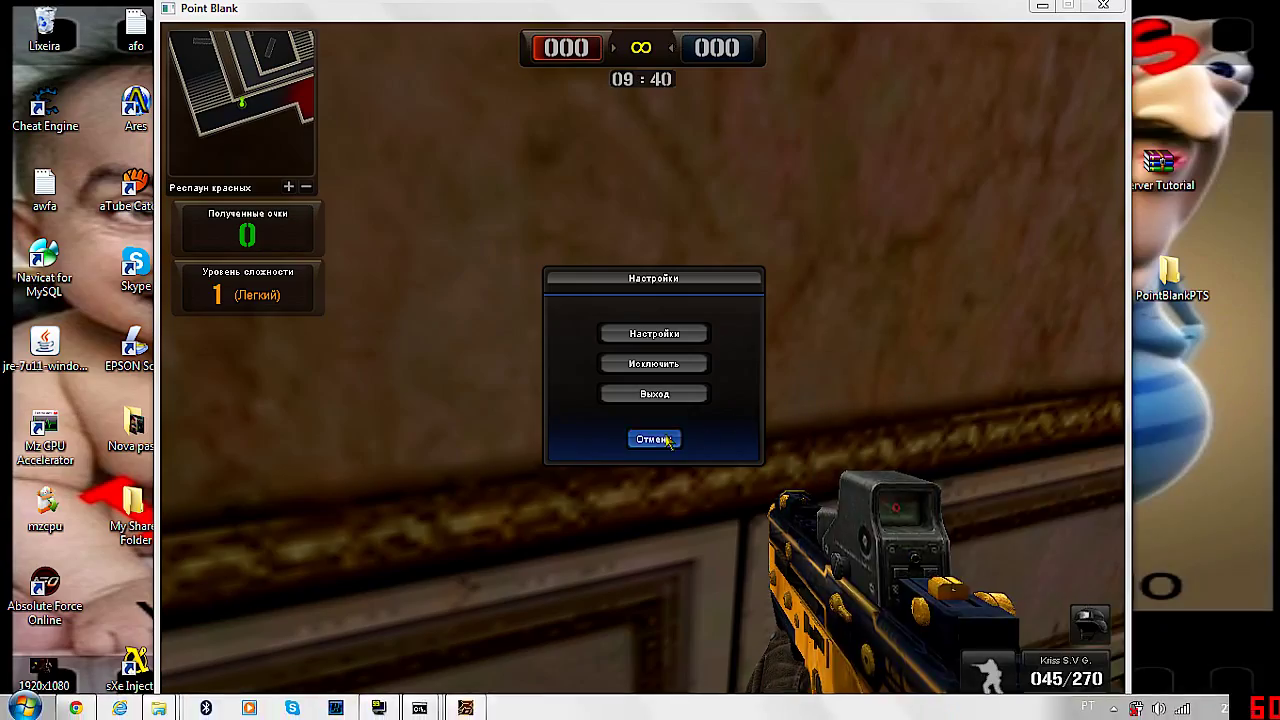
left_click(670, 439)
Aim and shoot an enemy bot, reload the Kriss, and advance with the machete
key("1")
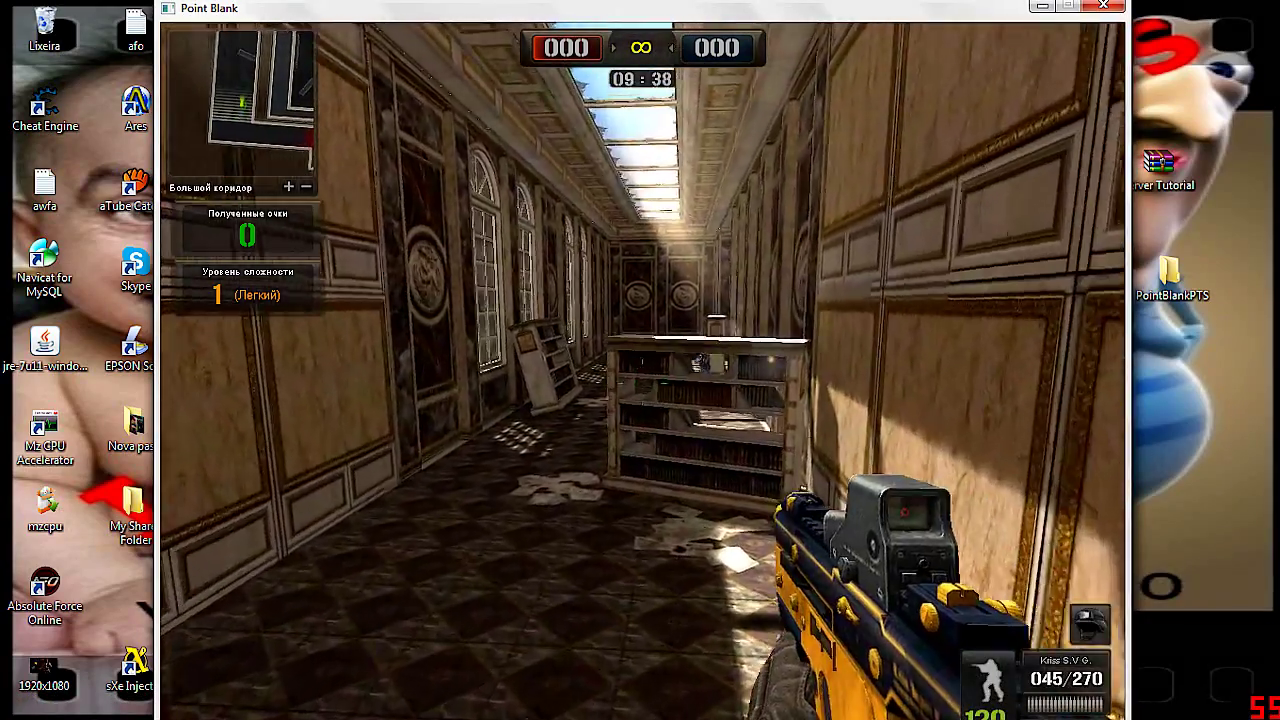
right_click(642, 382)
left_click(642, 382)
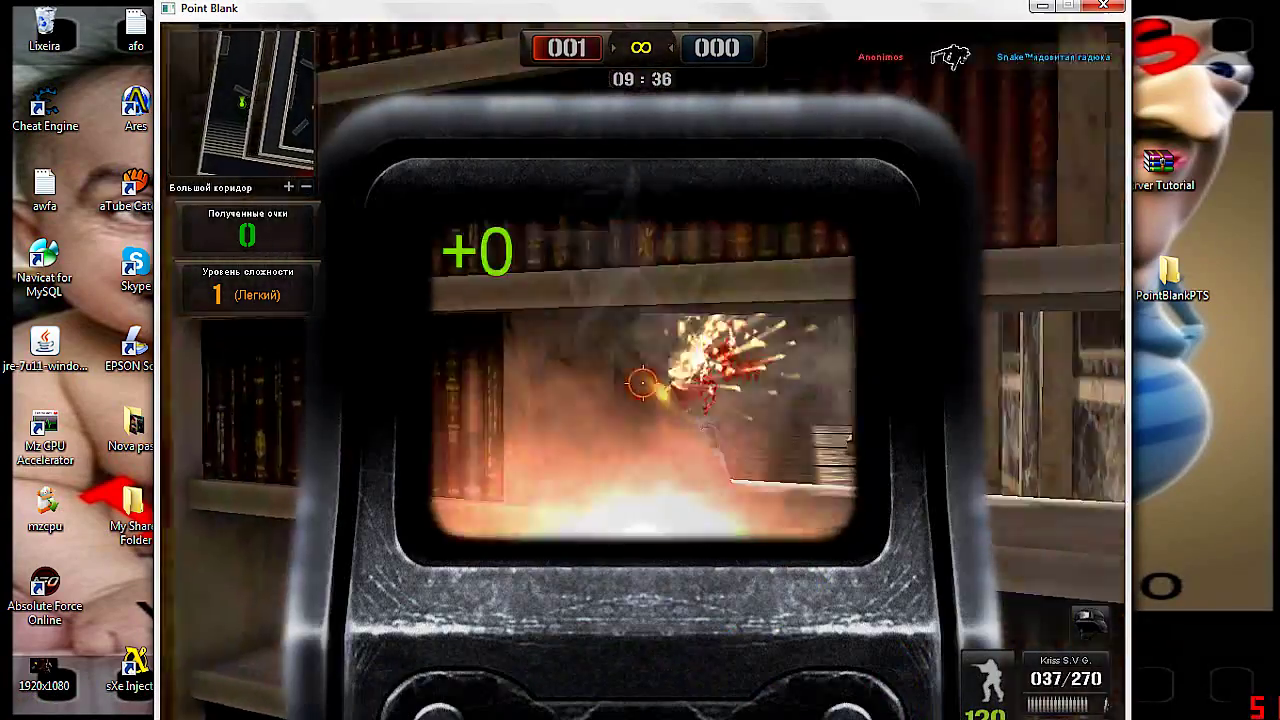
right_click(642, 382)
key("w")
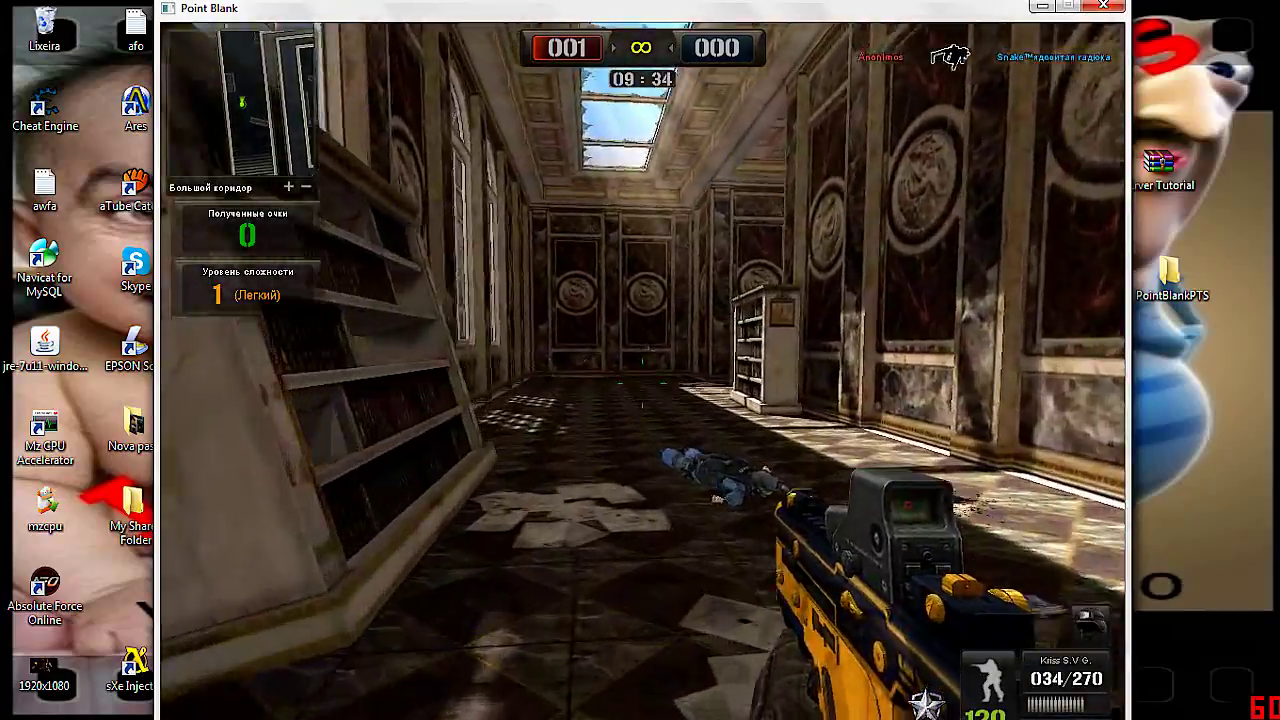
key("r")
key("w")
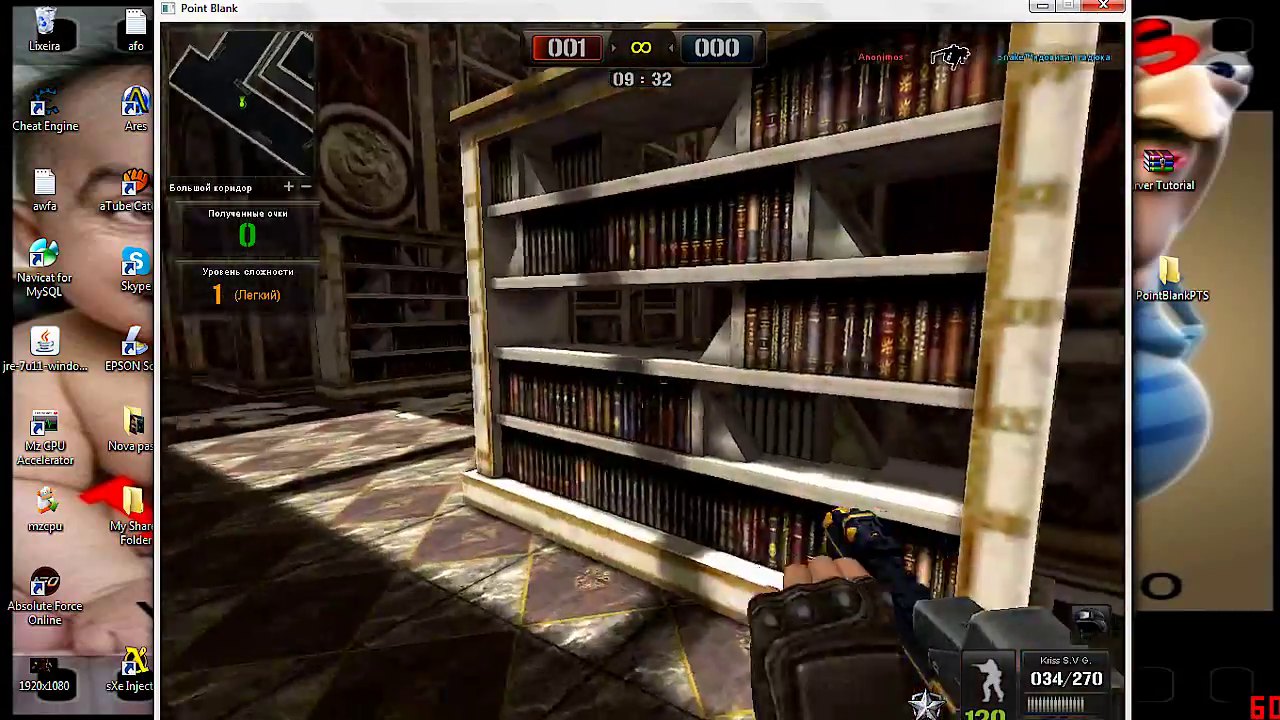
key("3")
key("w")
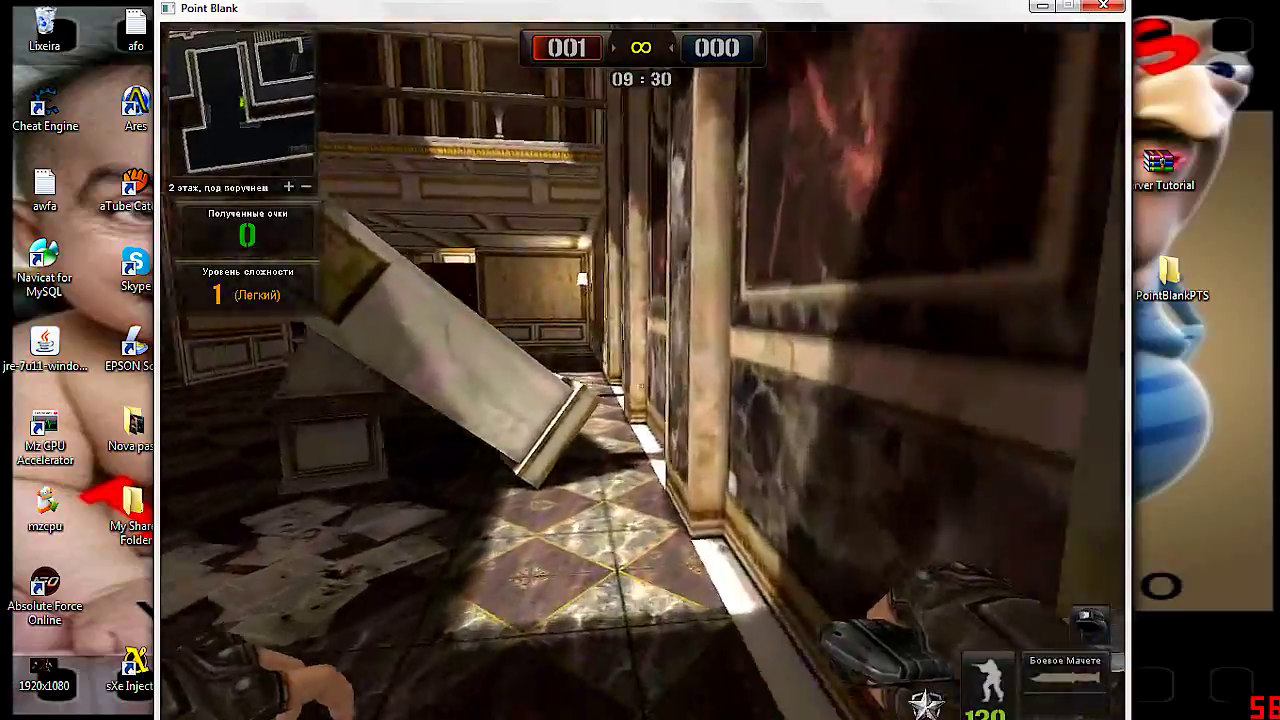
key("w")
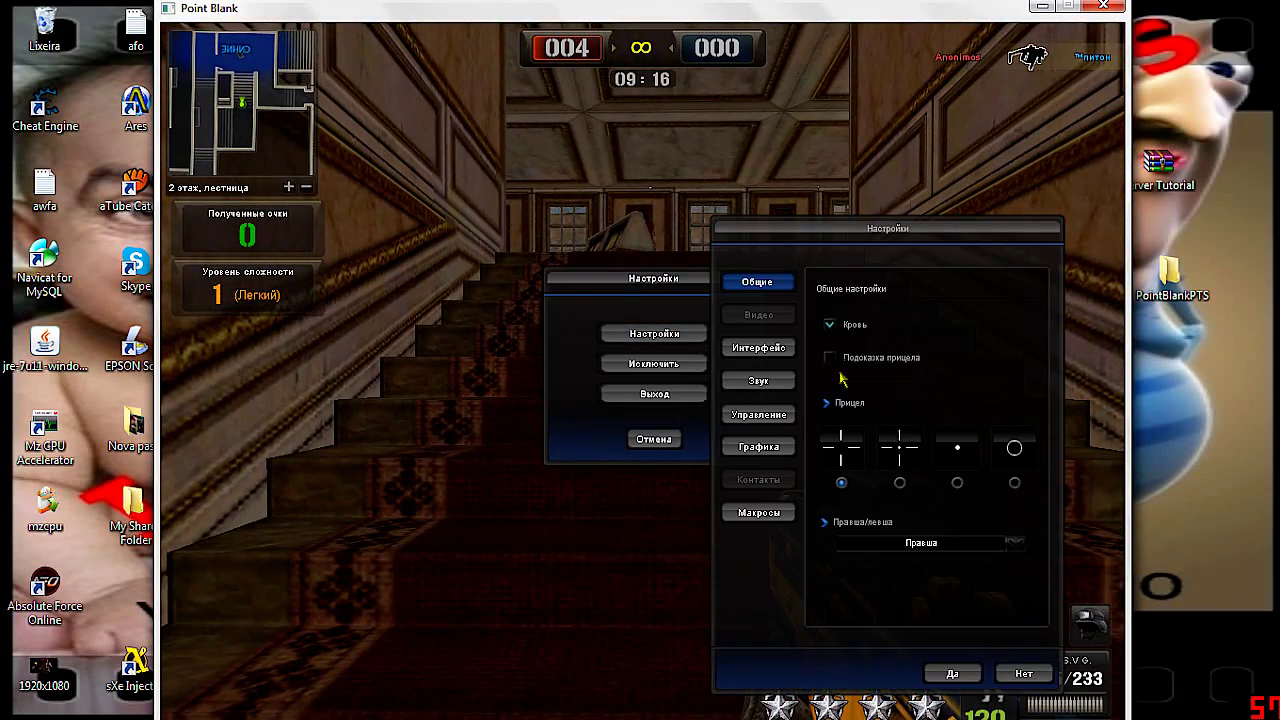
Close the settings and pause menu, then browse the weapon selection panel
key("Escape")
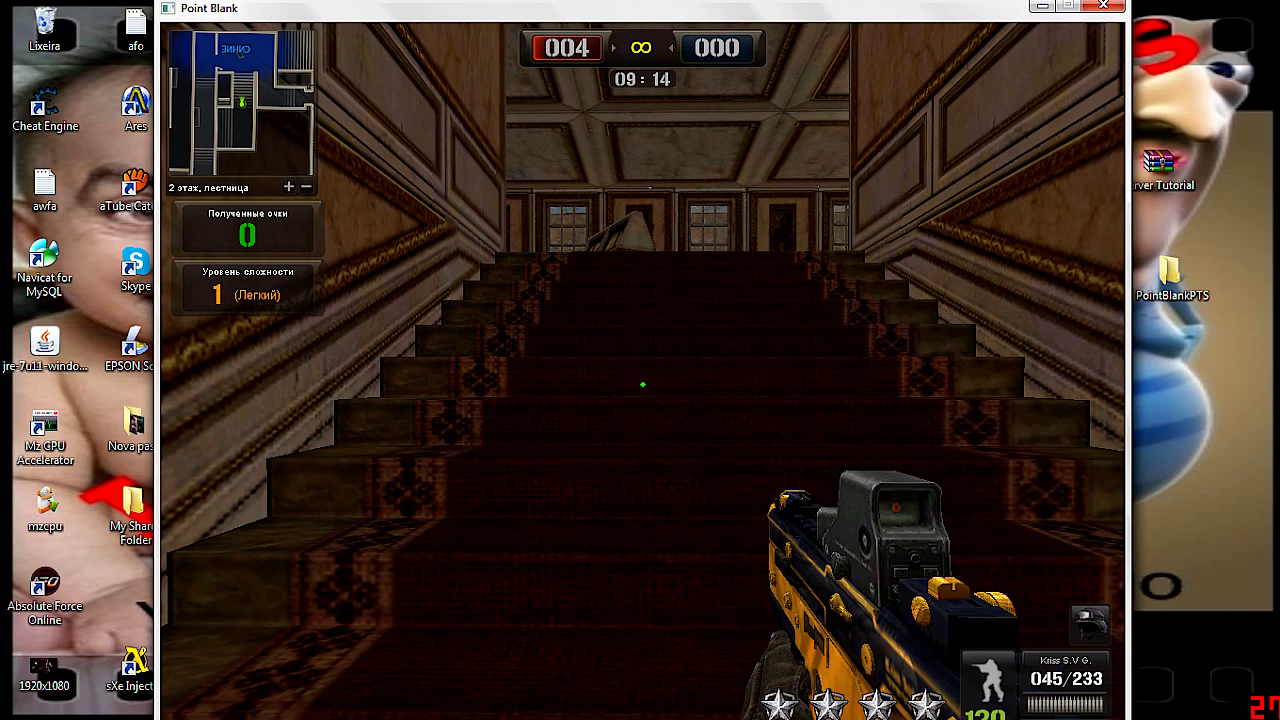
key("Escape")
left_click(655, 440)
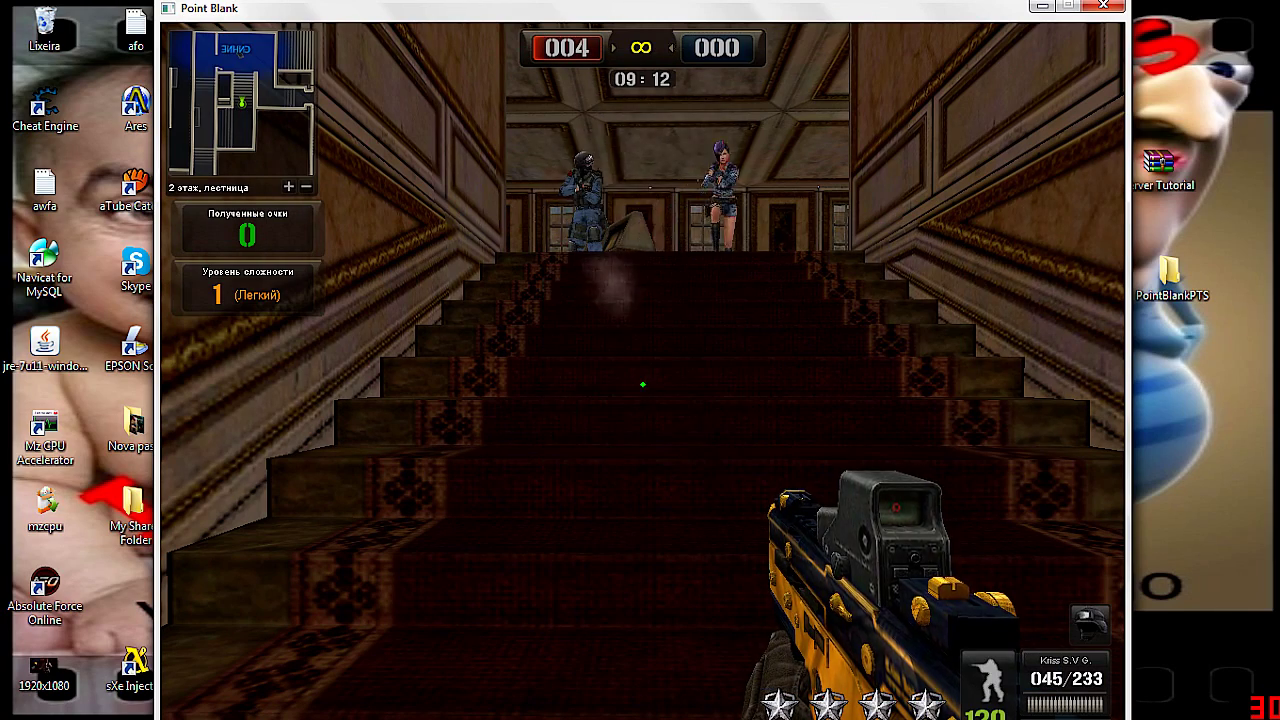
key("b")
scroll(658, 447, "down", 2)
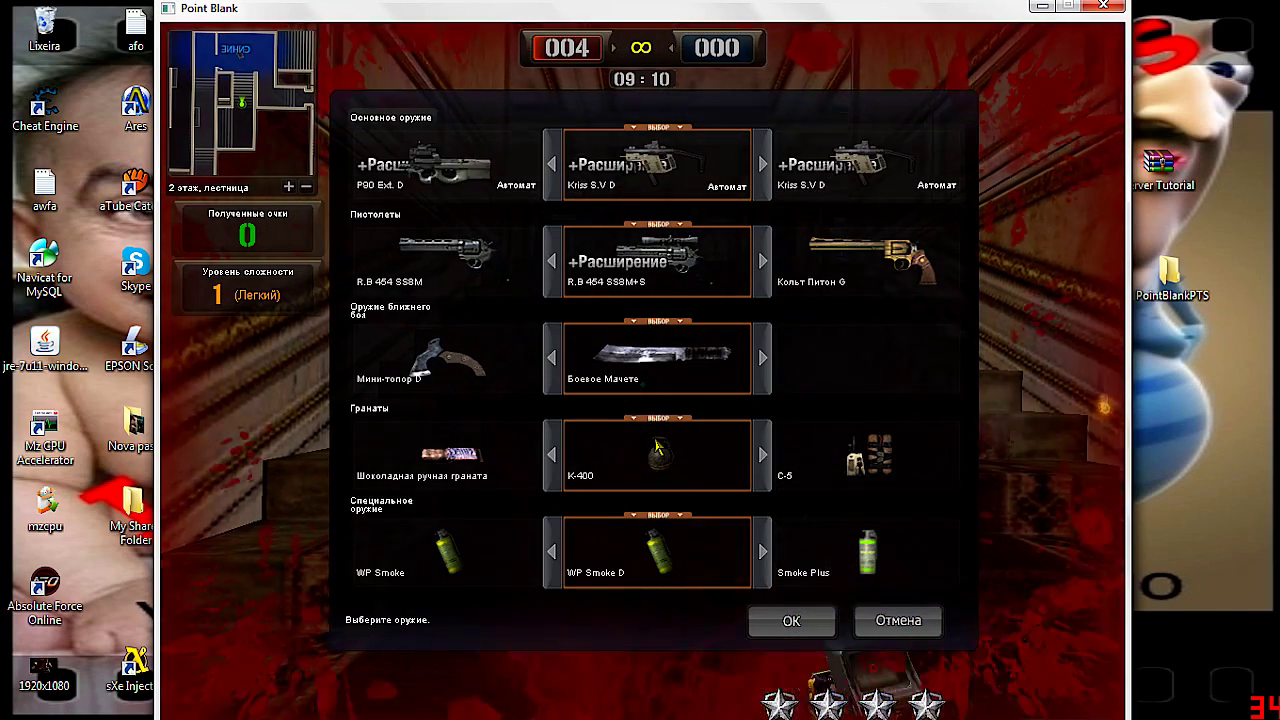
key("b")
scroll(658, 449, "down", 3)
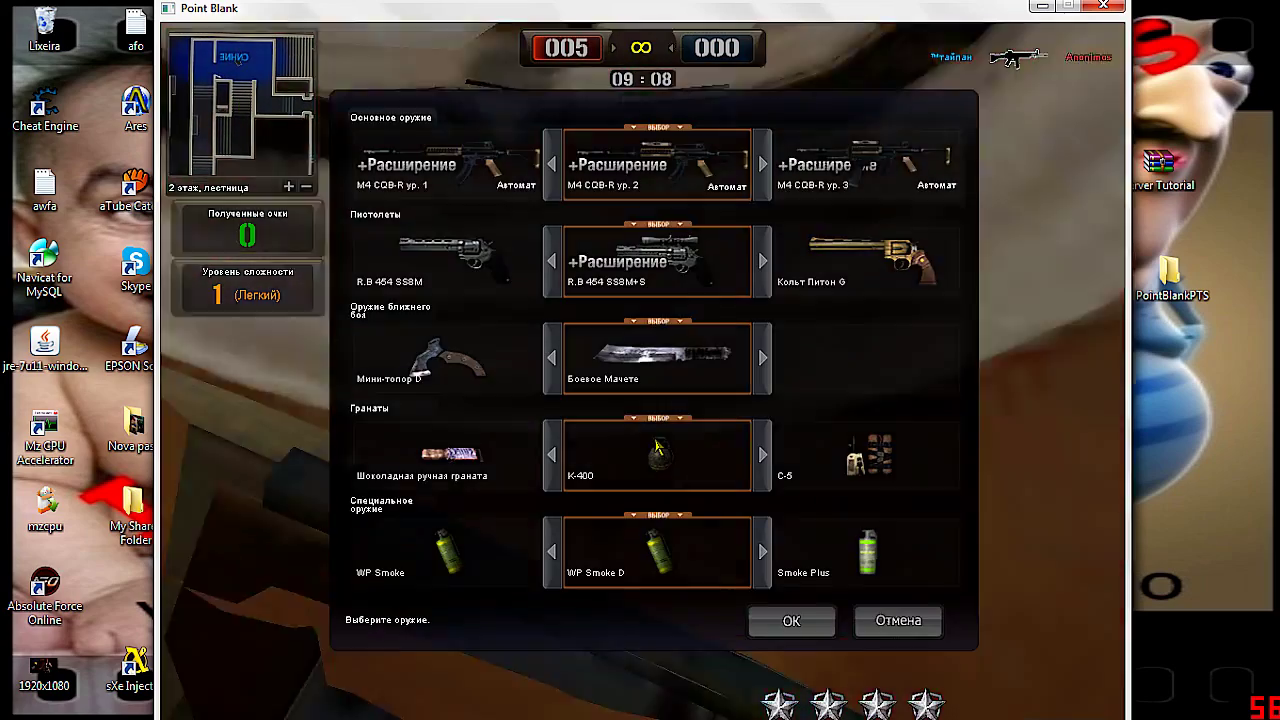
scroll(658, 447, "down", 4)
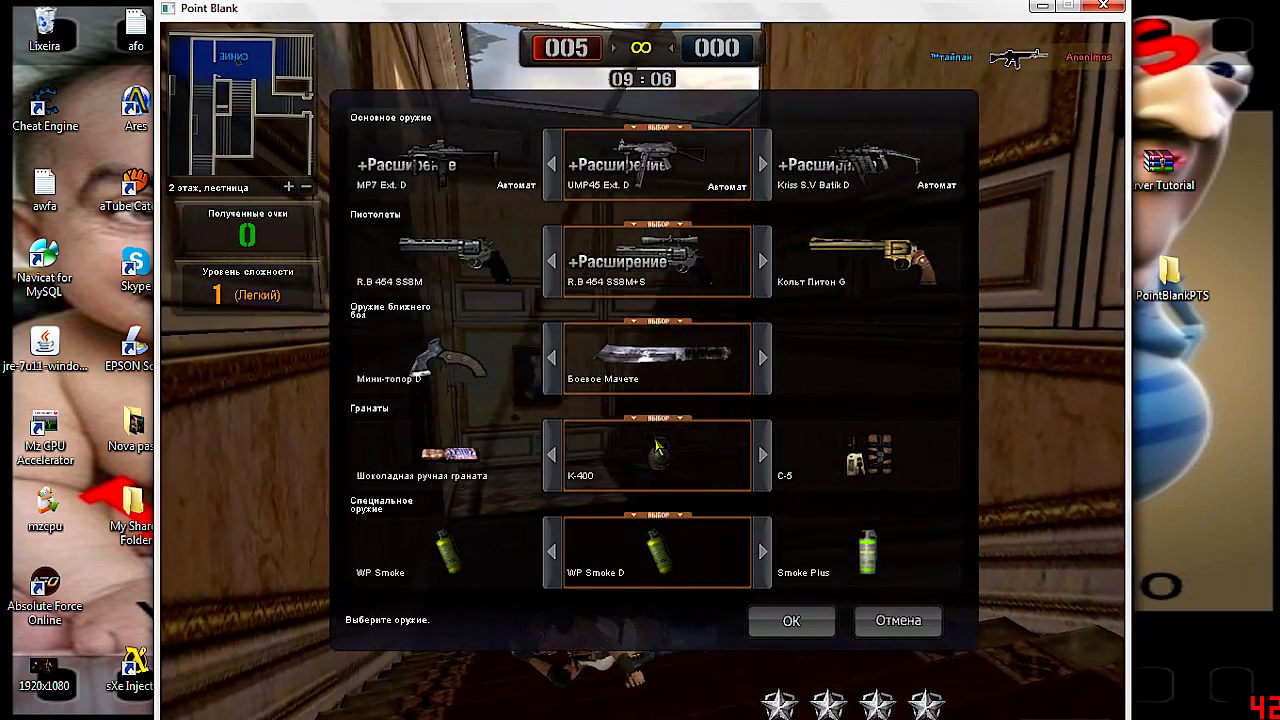
scroll(658, 447, "down", 5)
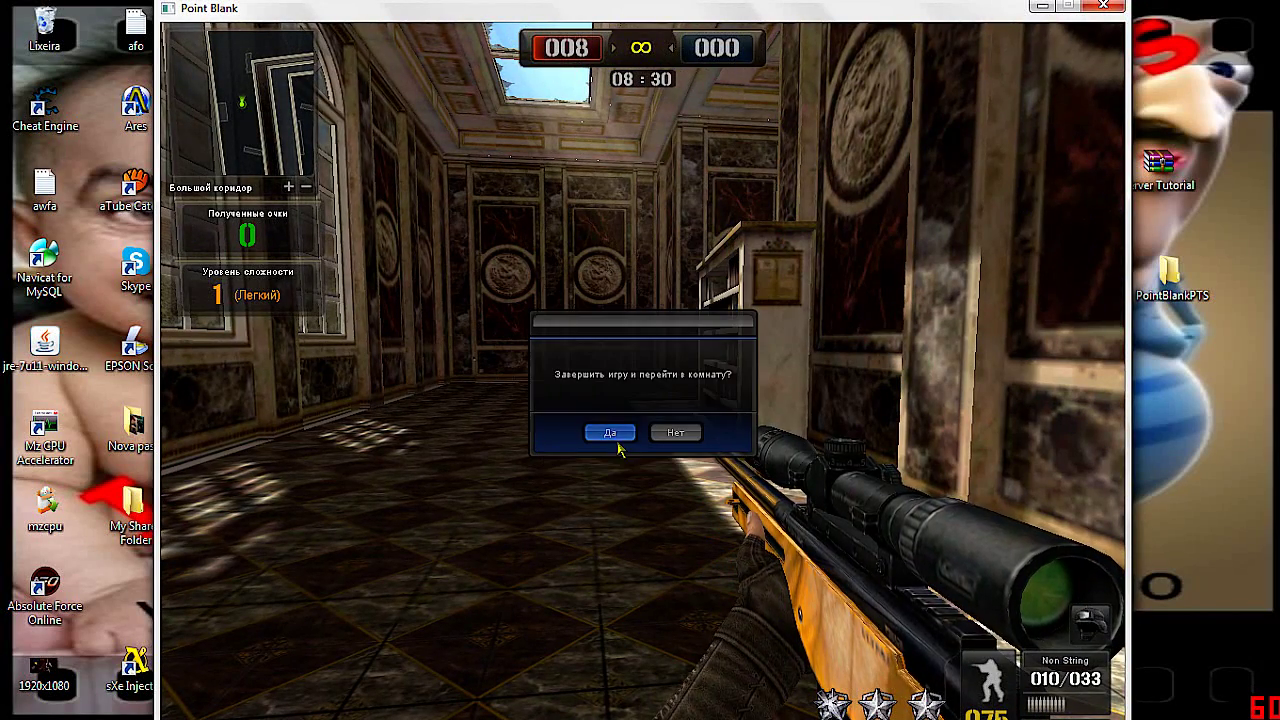
Leave the bot match for the room and confirm quitting Point Blank
left_click(610, 433)
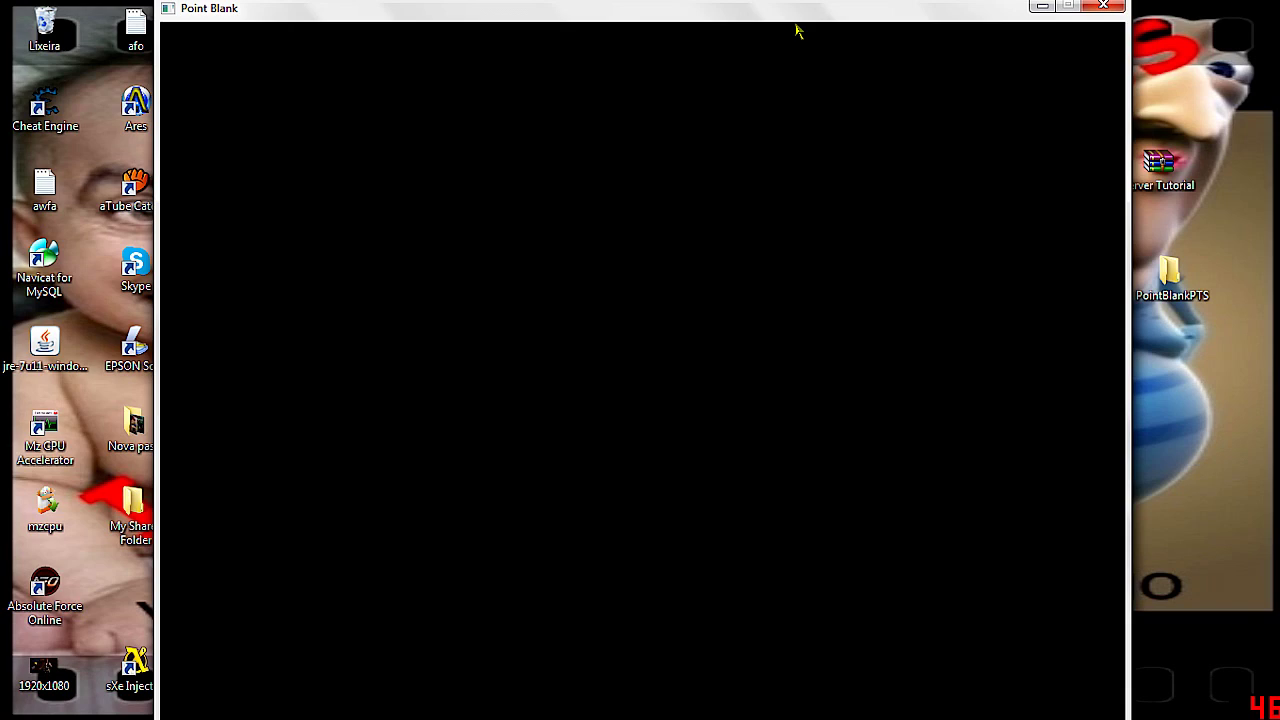
key("Escape")
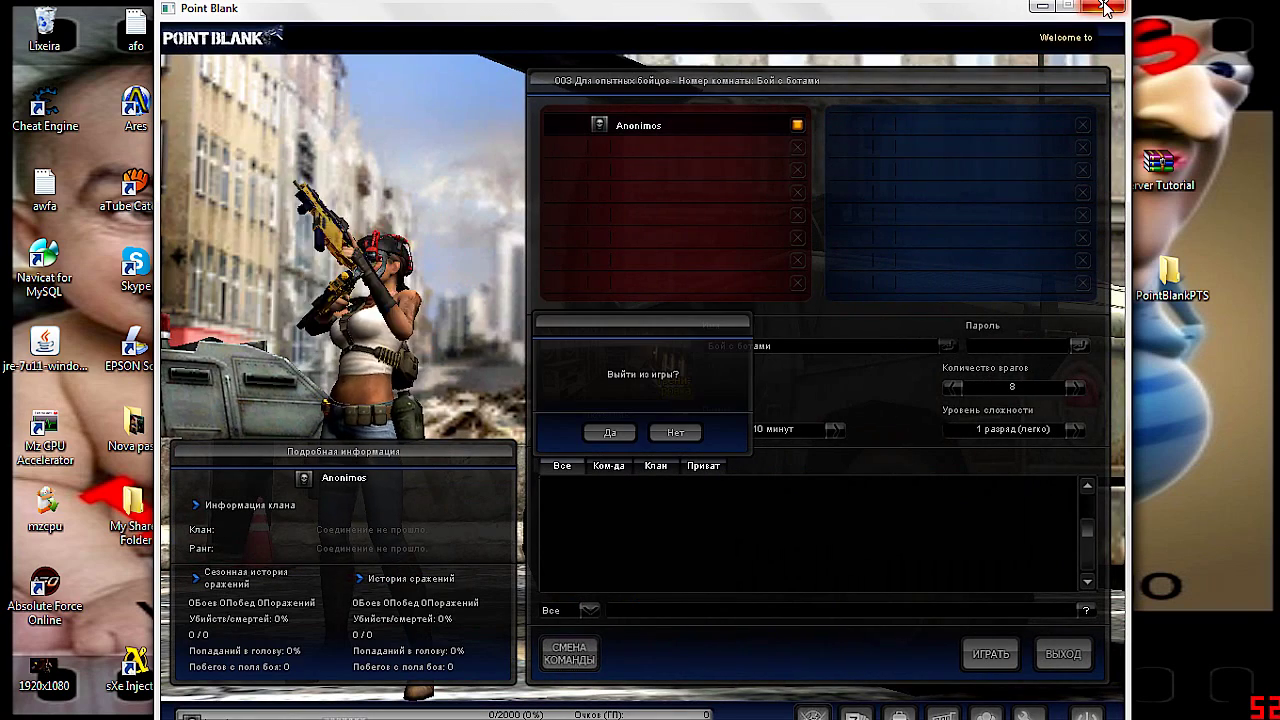
left_click(610, 433)
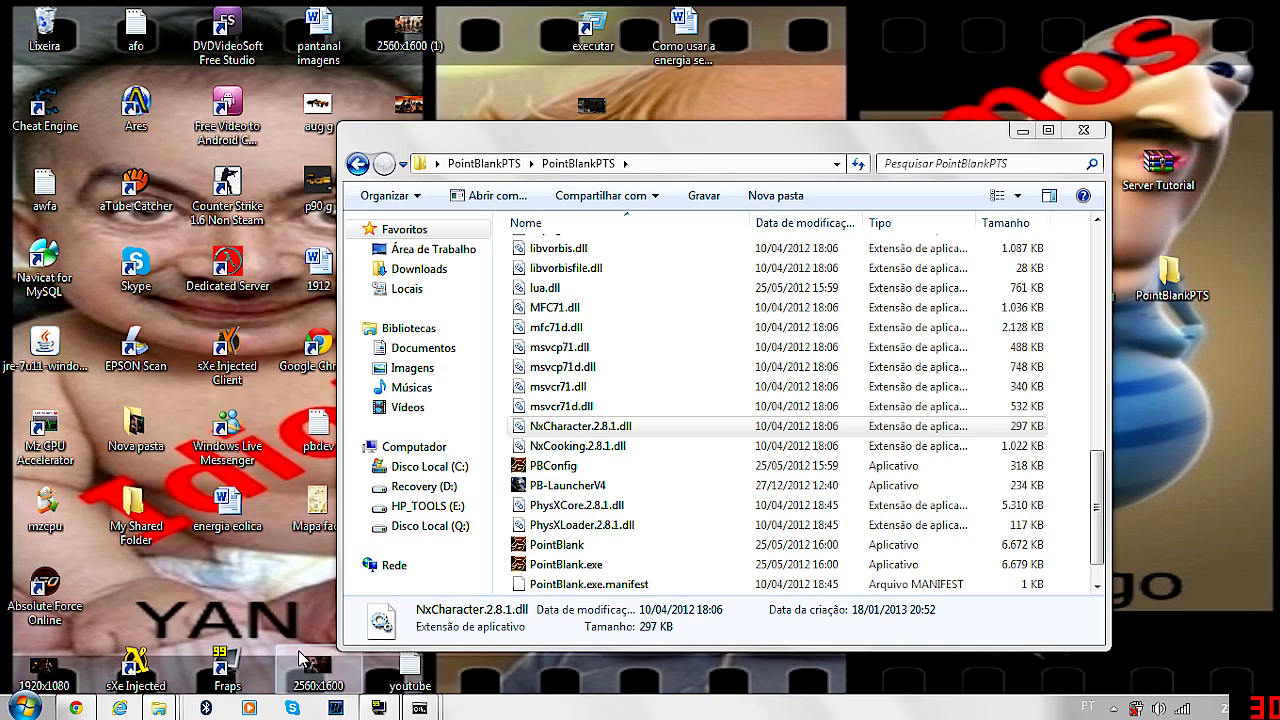
Launch Navicat for MySQL by searching 'navicat' in the Start menu
left_click(1022, 130)
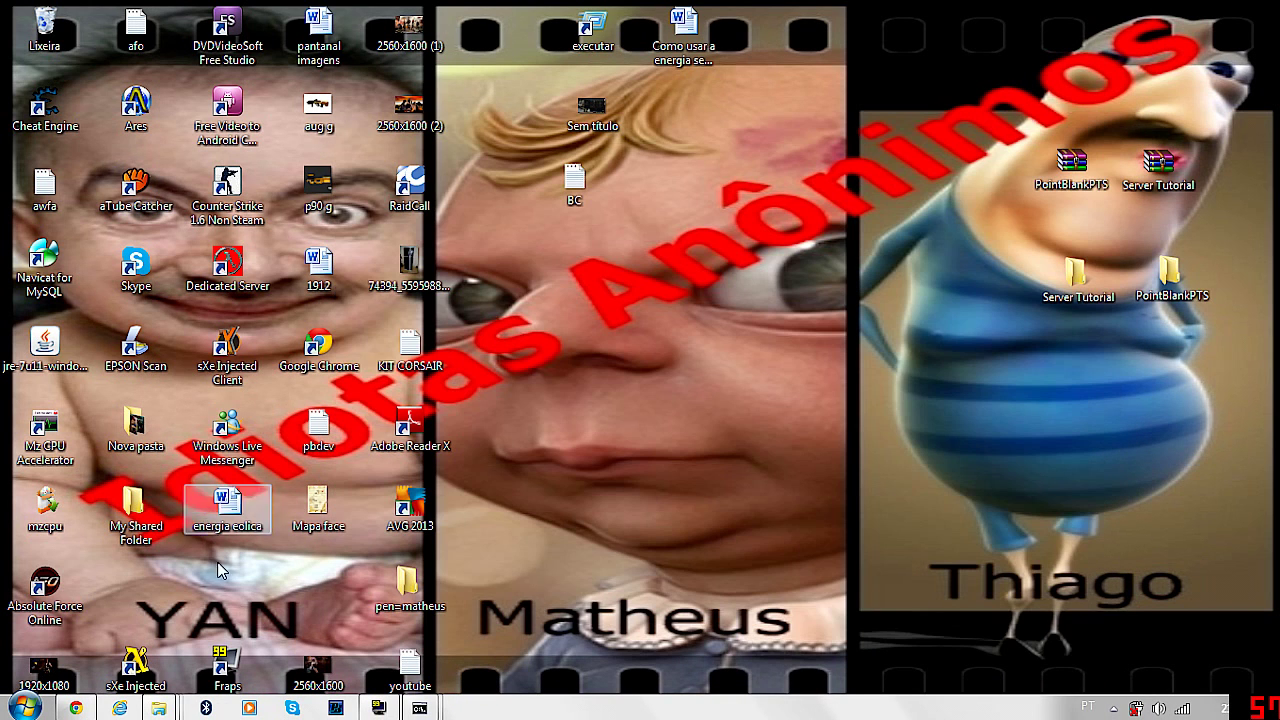
left_click(24, 707)
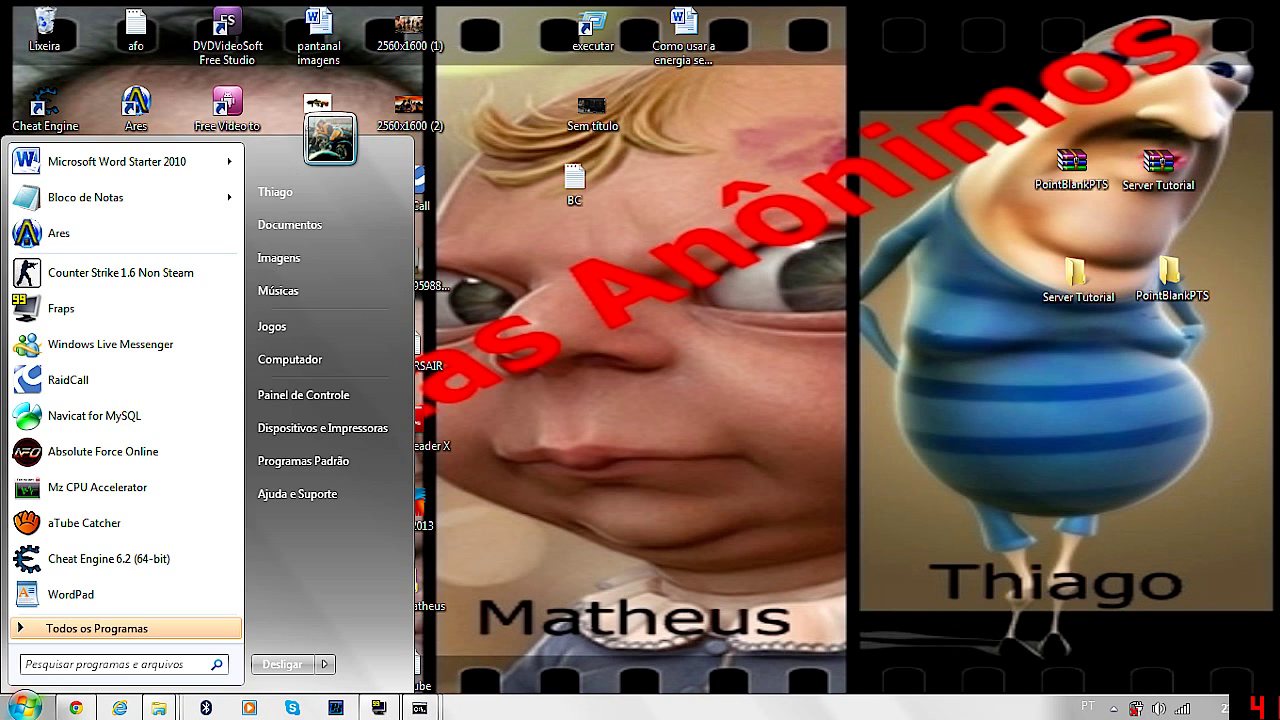
type("navicar")
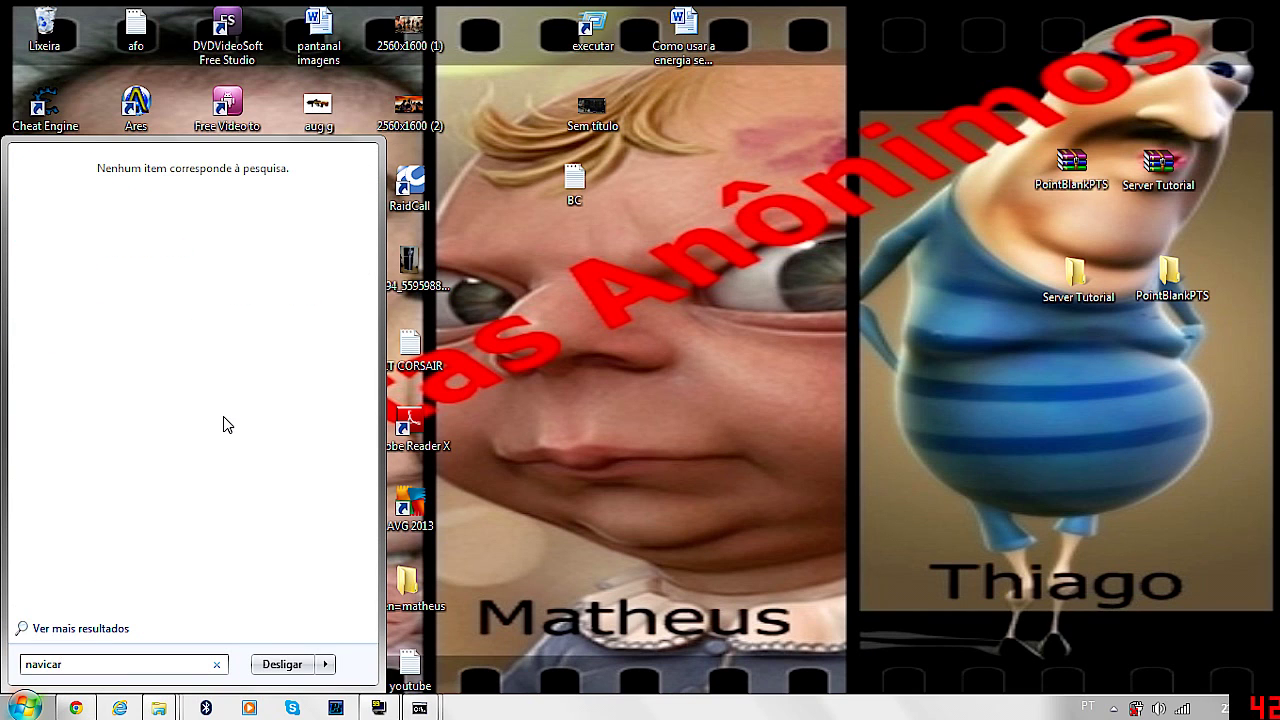
key("BackSpace")
type("t")
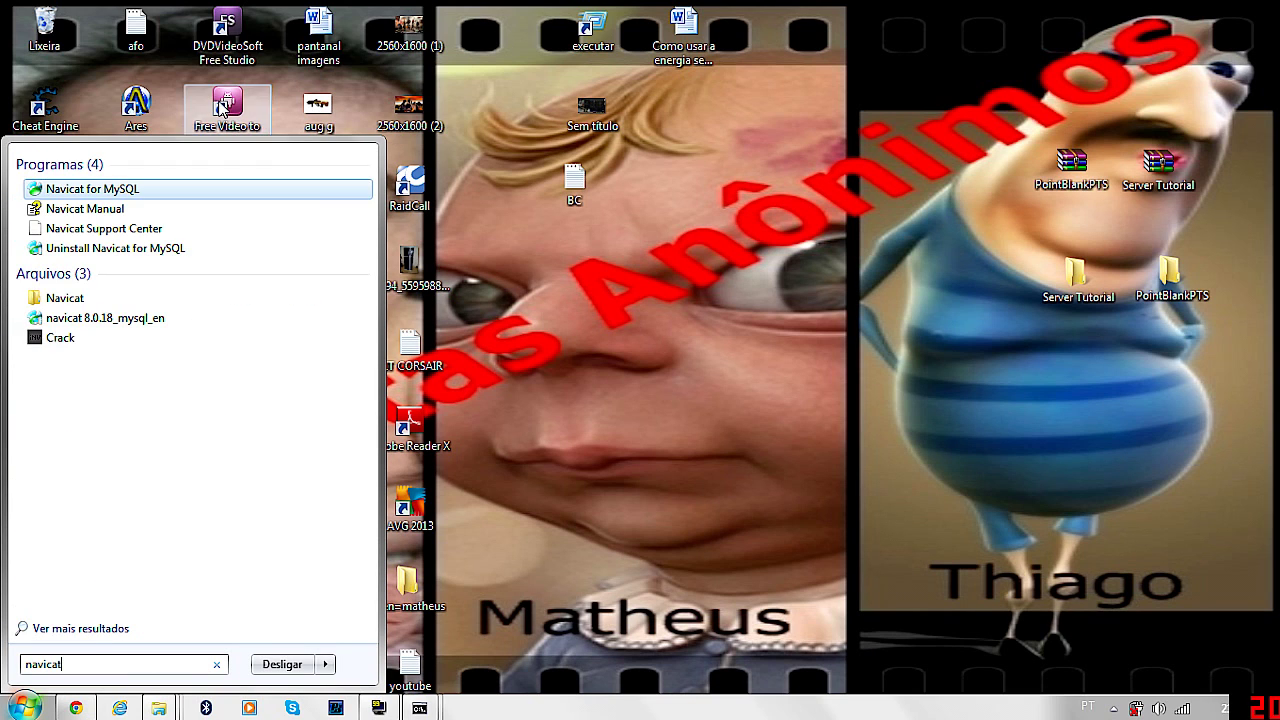
left_click(78, 200)
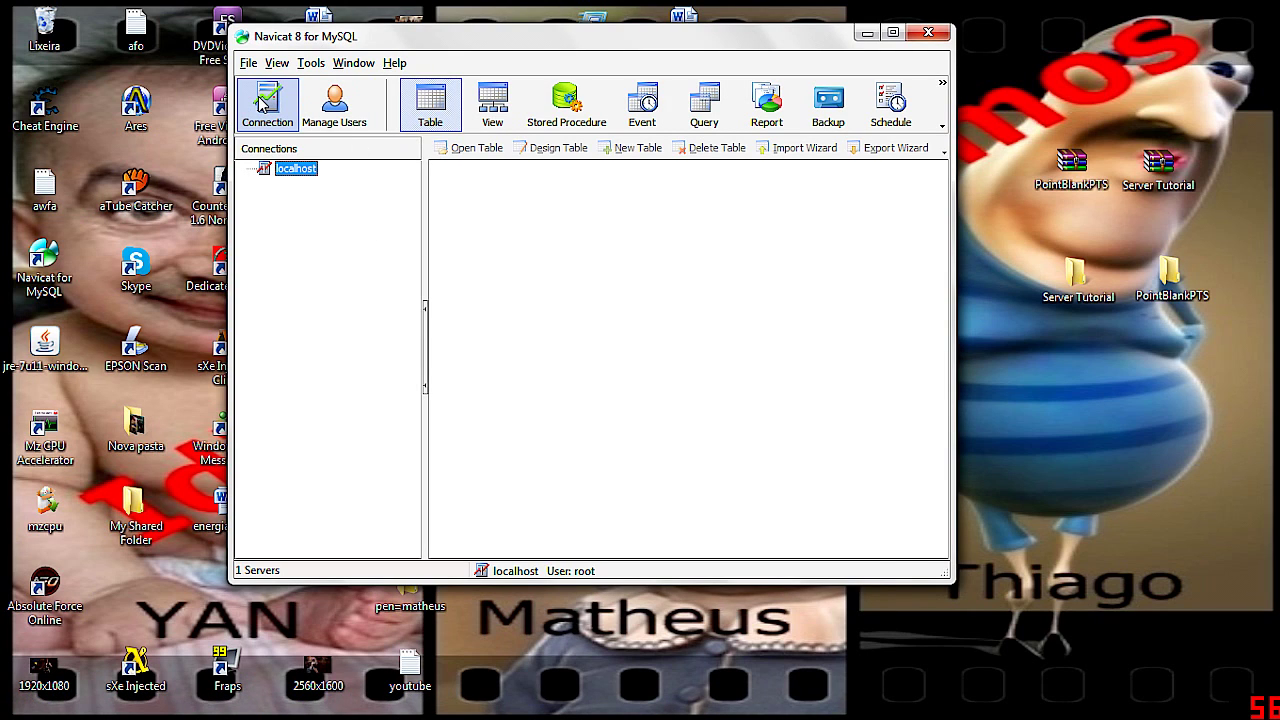
Add the Anonimos localhost connection and open the players table of the pb database
left_click(261, 100)
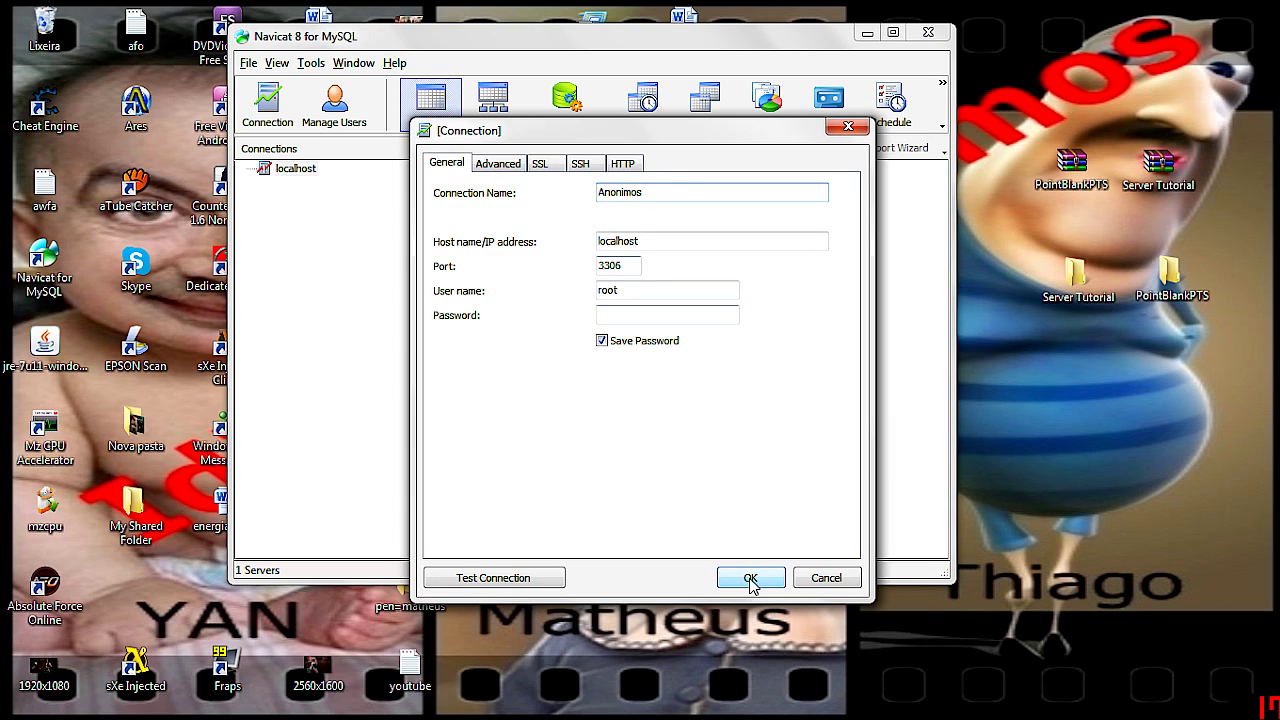
left_click(750, 580)
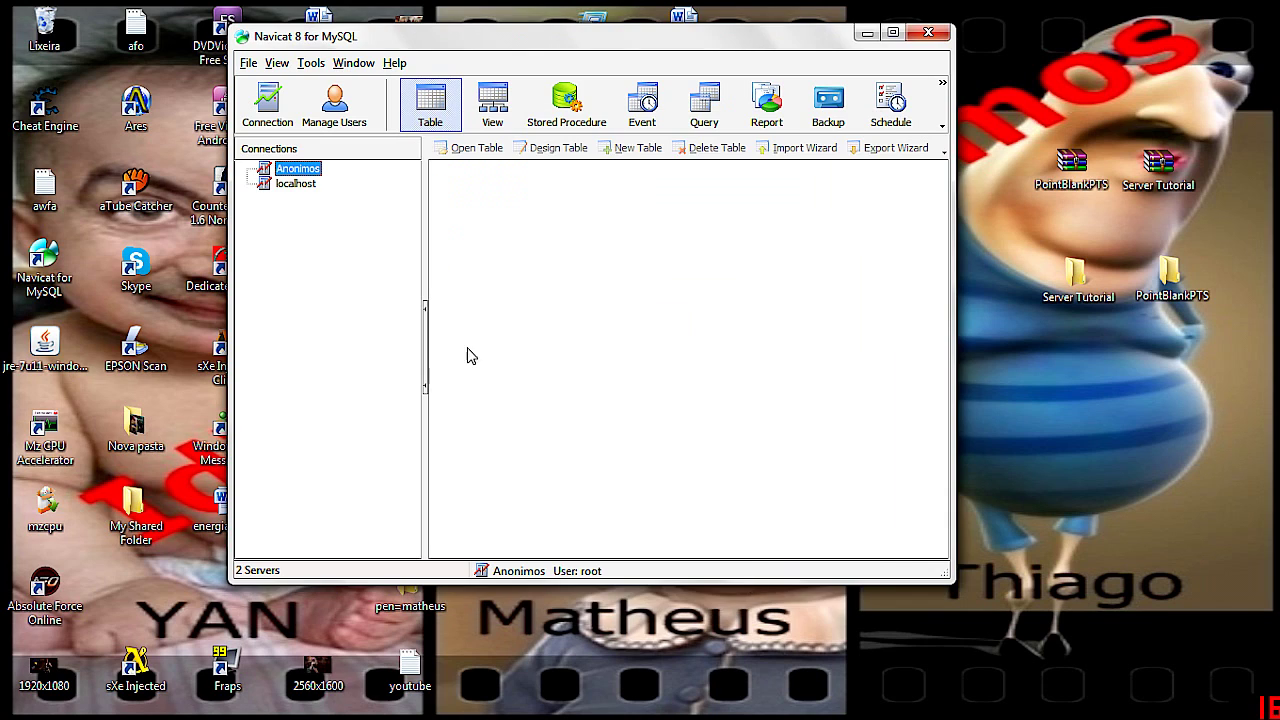
double_click(290, 170)
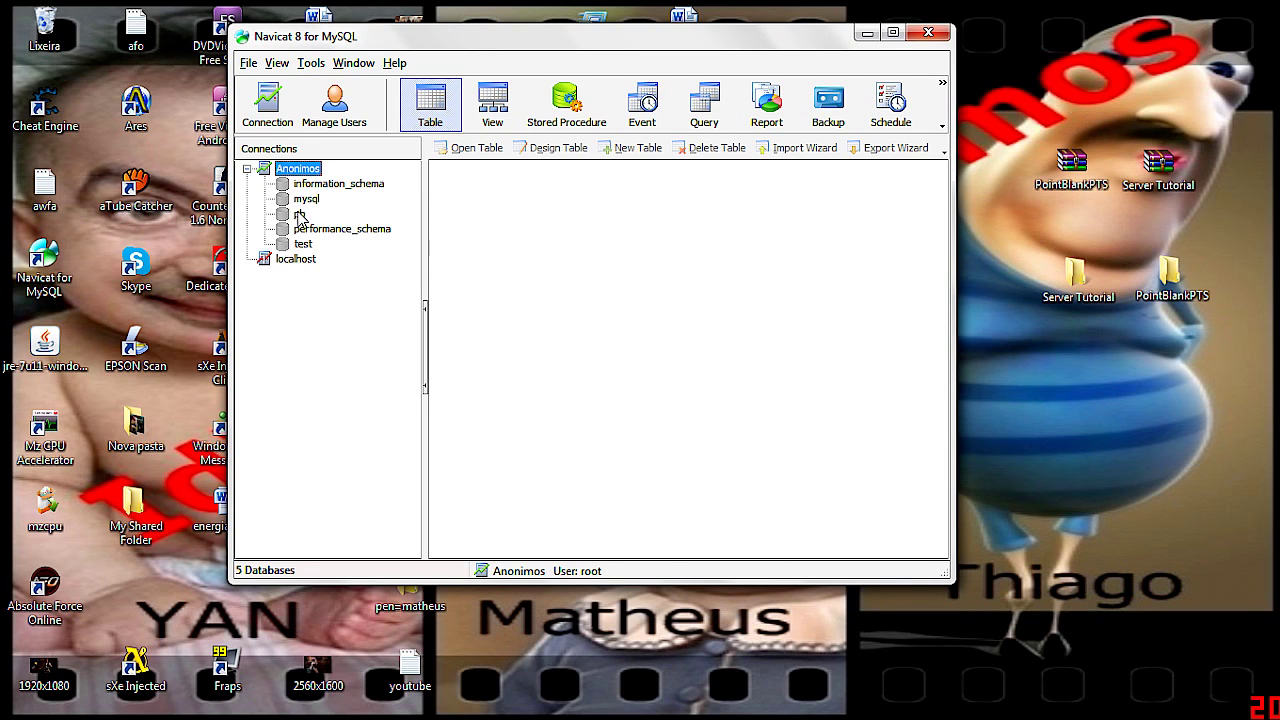
double_click(300, 214)
double_click(470, 236)
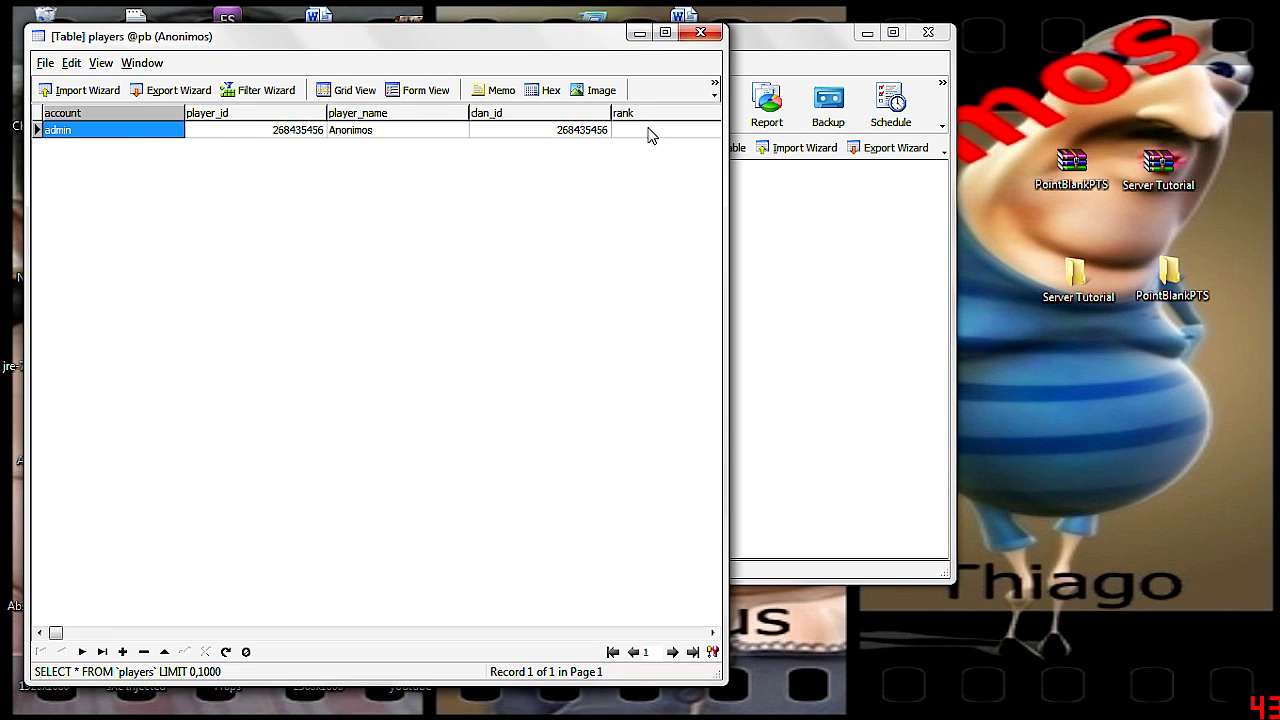
Set the player's rank to 46 and gp to 1000, then close the table and Navicat
left_click(648, 131)
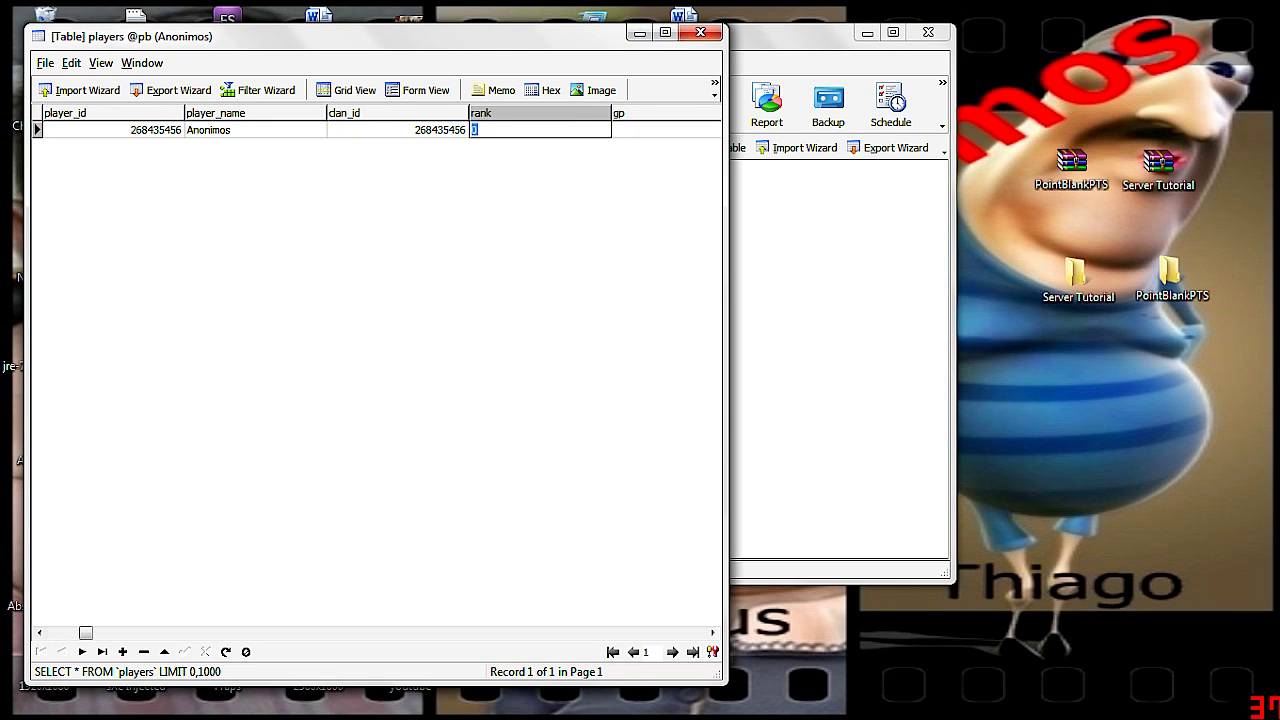
type("5")
key("Tab")
key("Tab")
left_click(408, 133)
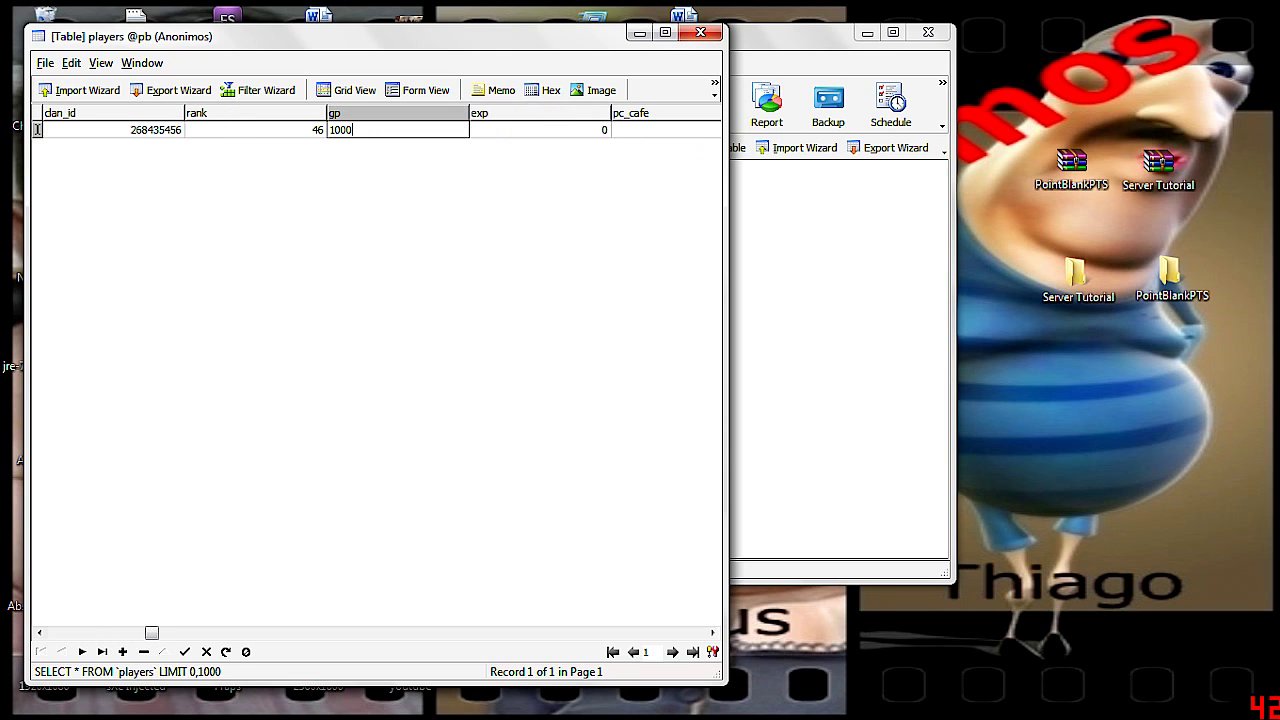
left_click(241, 140)
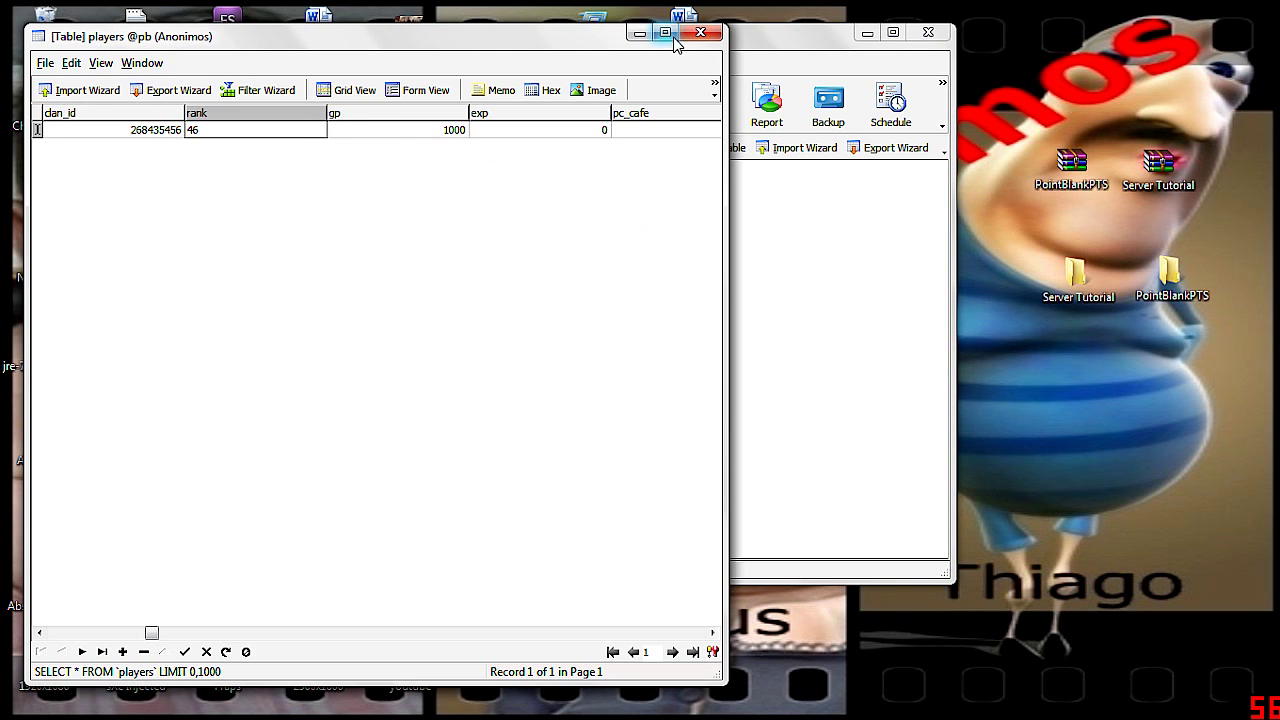
left_click(700, 33)
left_click(928, 33)
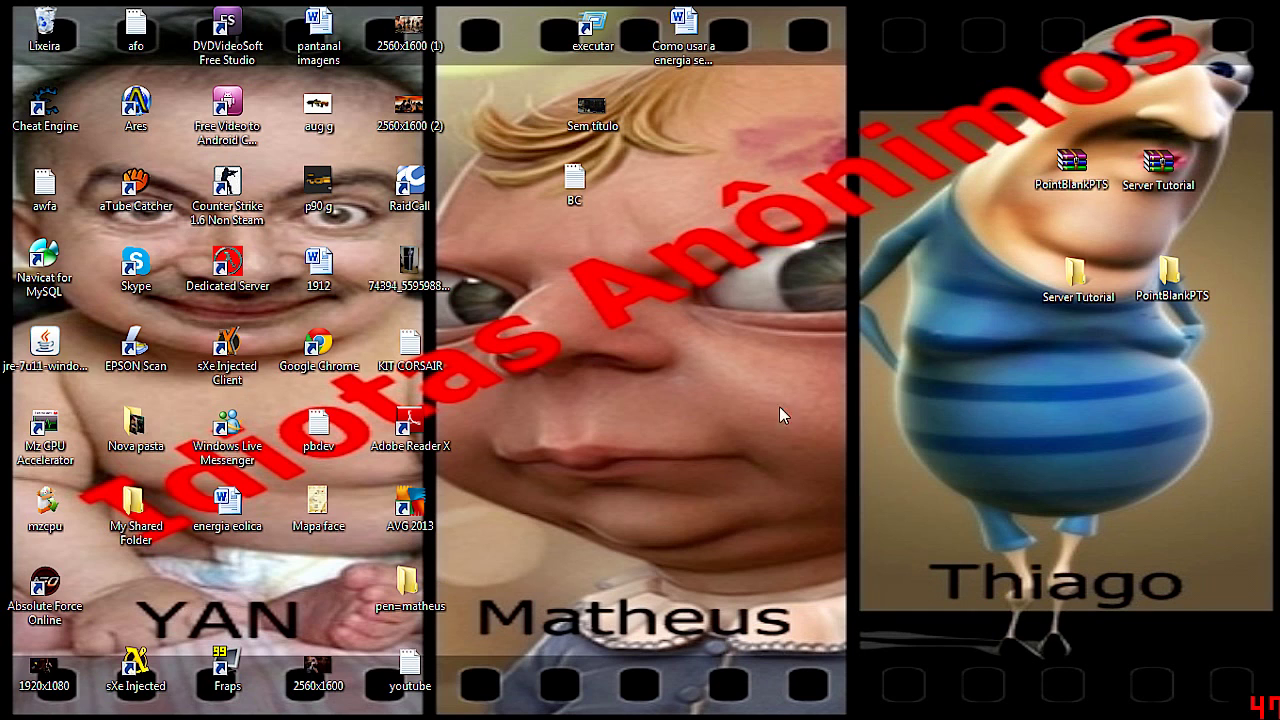
Open the inner PointBlankPTS game folder from the desktop
double_click(1068, 246)
left_click(1107, 154)
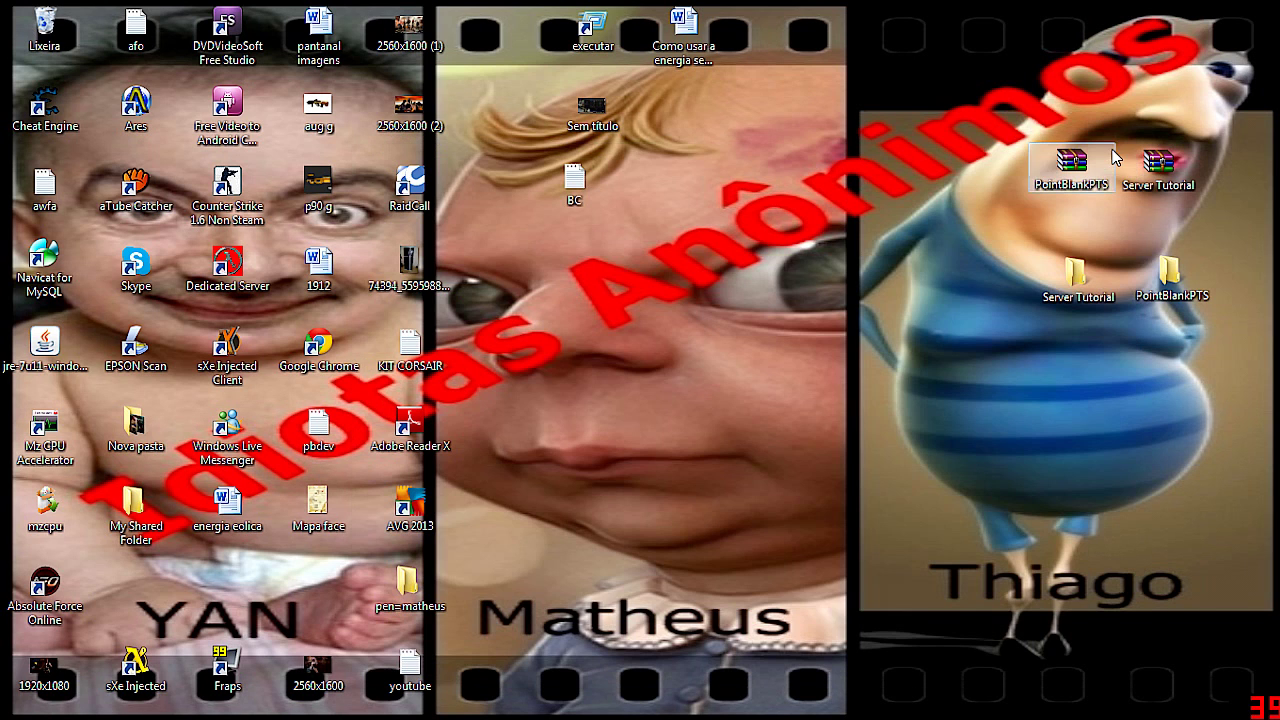
double_click(1170, 272)
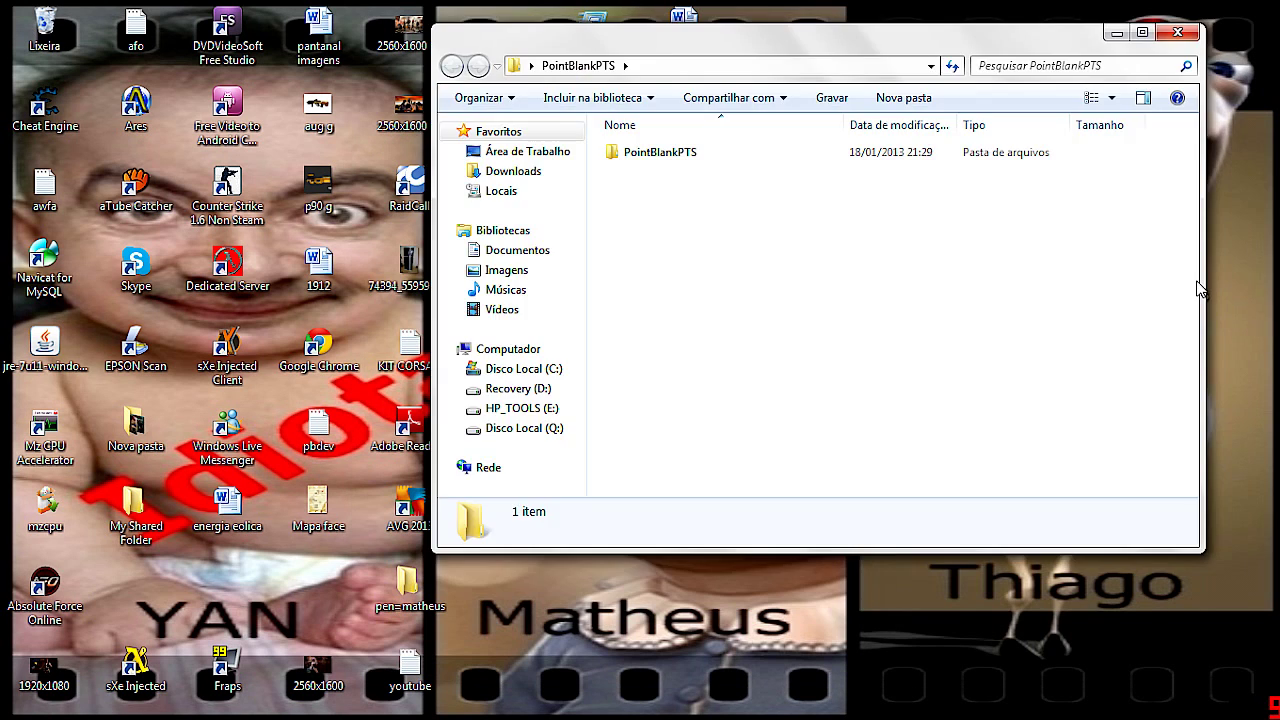
double_click(688, 152)
scroll(800, 330, "down", 12)
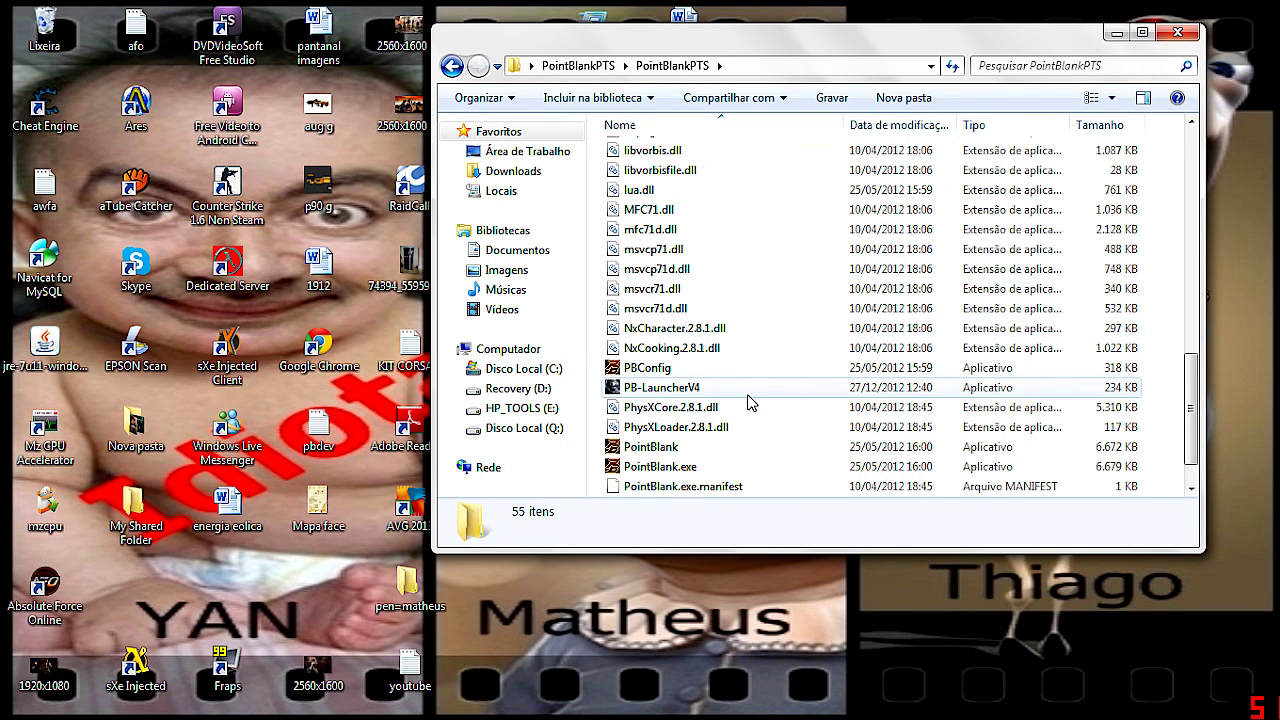
Create a PB-LauncherV4 shortcut, move it to the desktop replacing the old one, and minimize Explorer
right_click(677, 350)
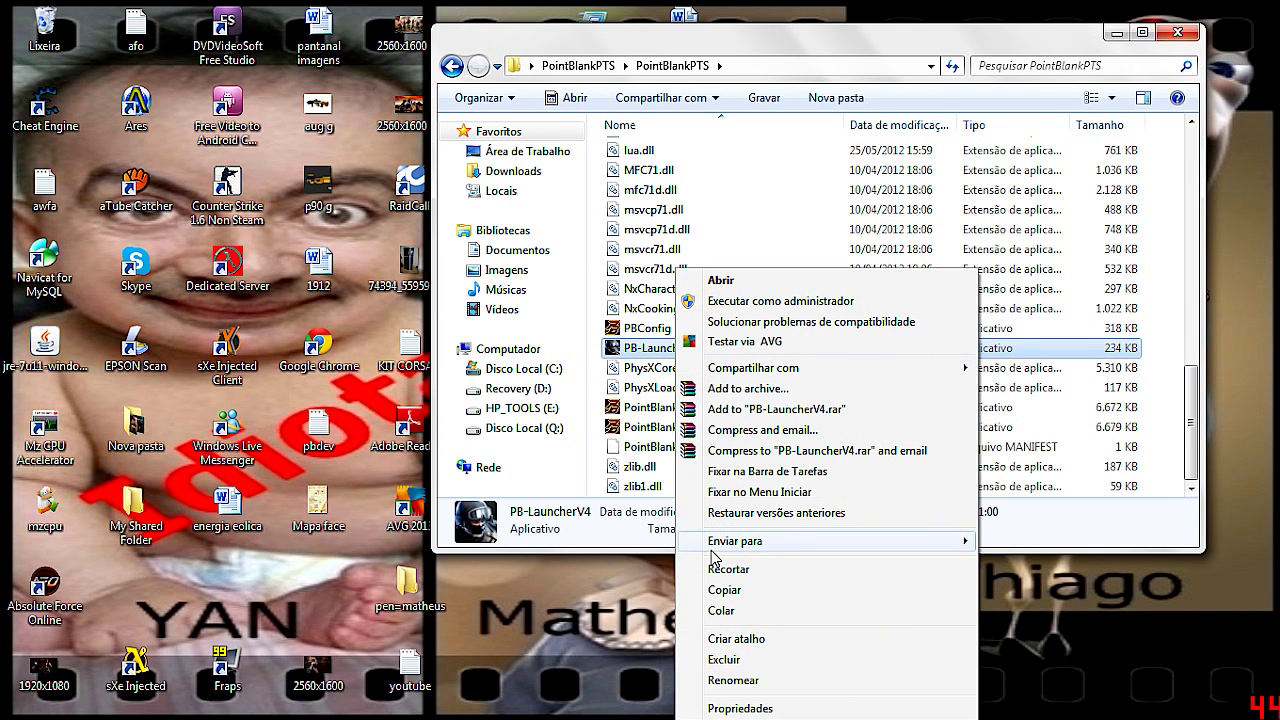
left_click(757, 638)
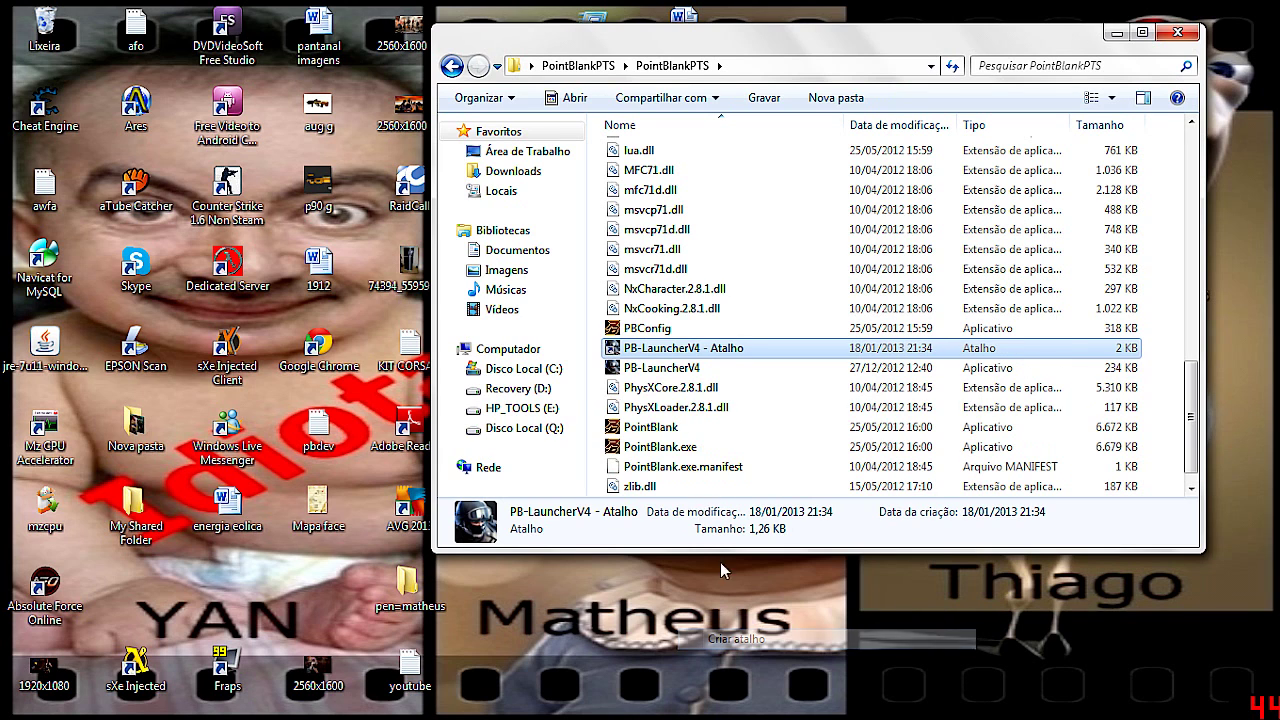
left_click_drag(688, 349, 1230, 480)
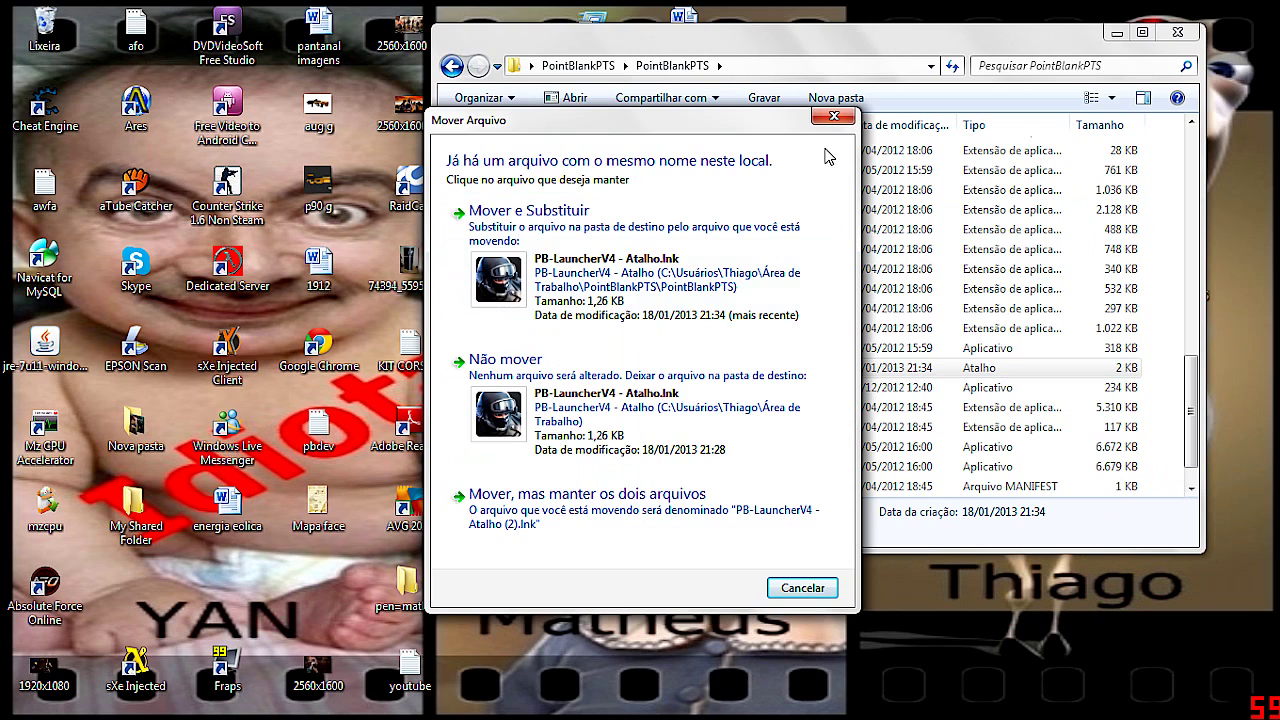
left_click(831, 114)
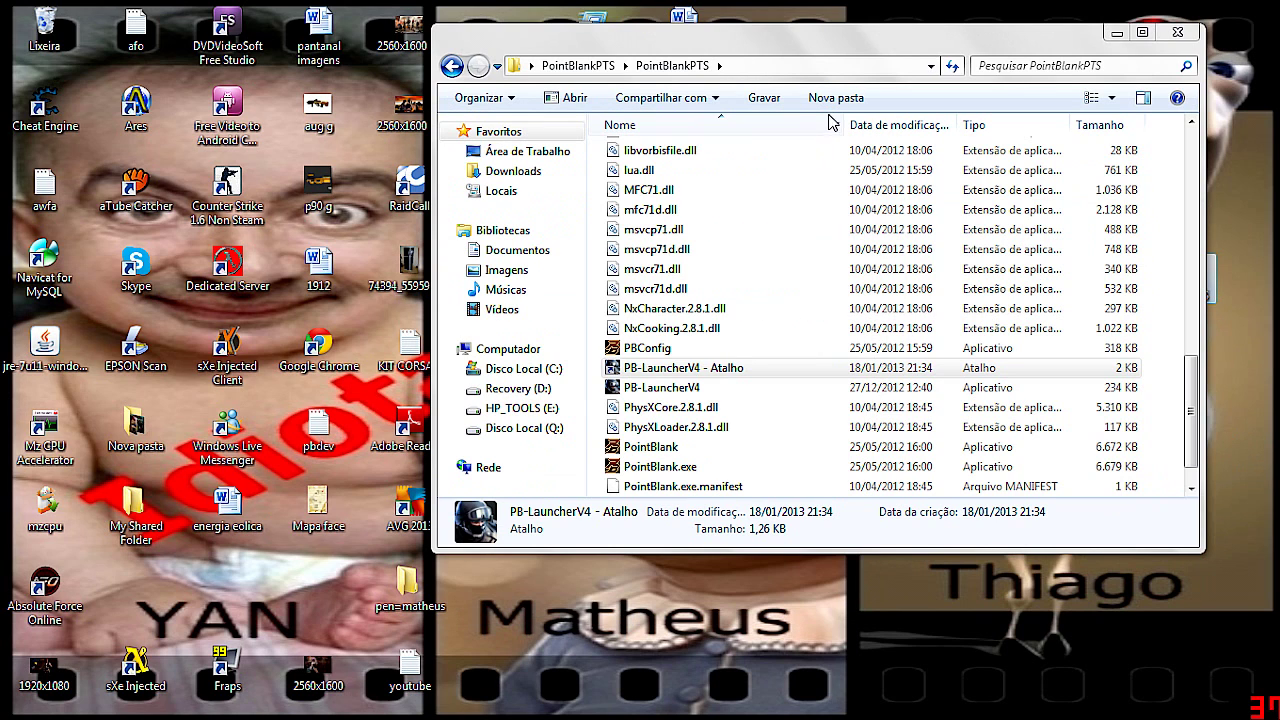
left_click(1110, 33)
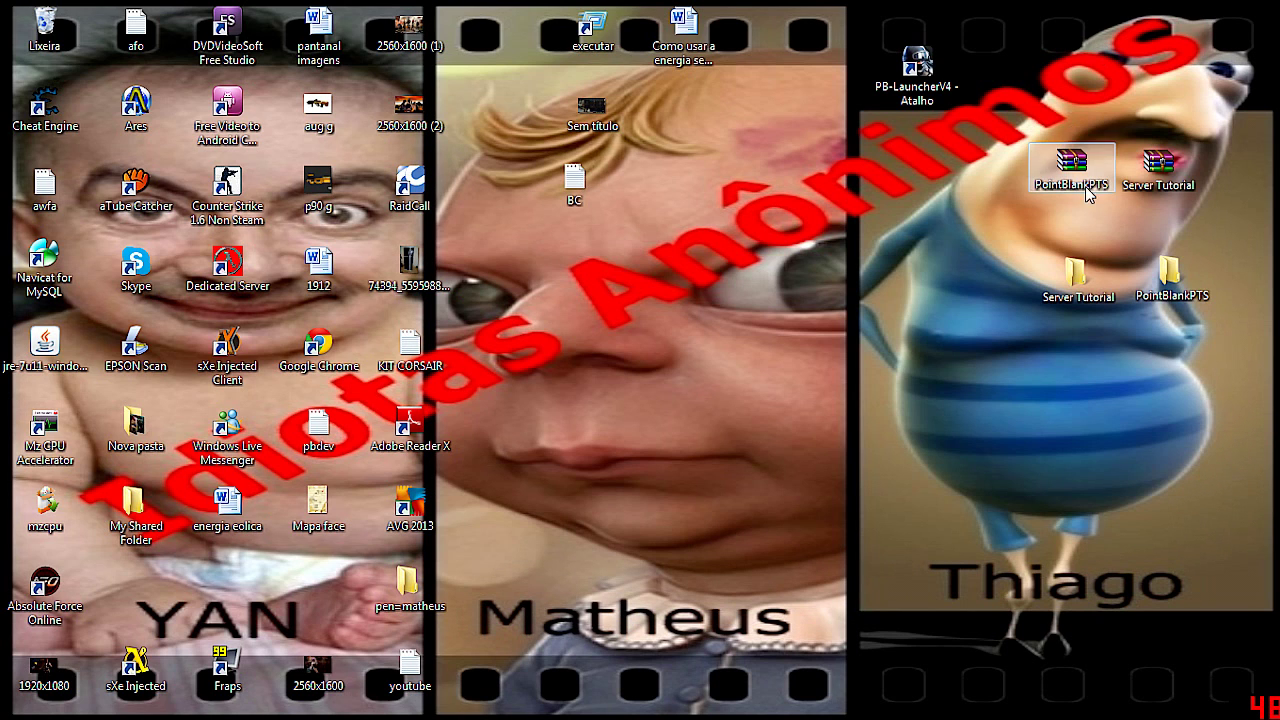
Log in through the PB-LauncherV4 shortcut with username and password, then dismiss the Frost warning
double_click(932, 75)
type("admin")
key("Tab")
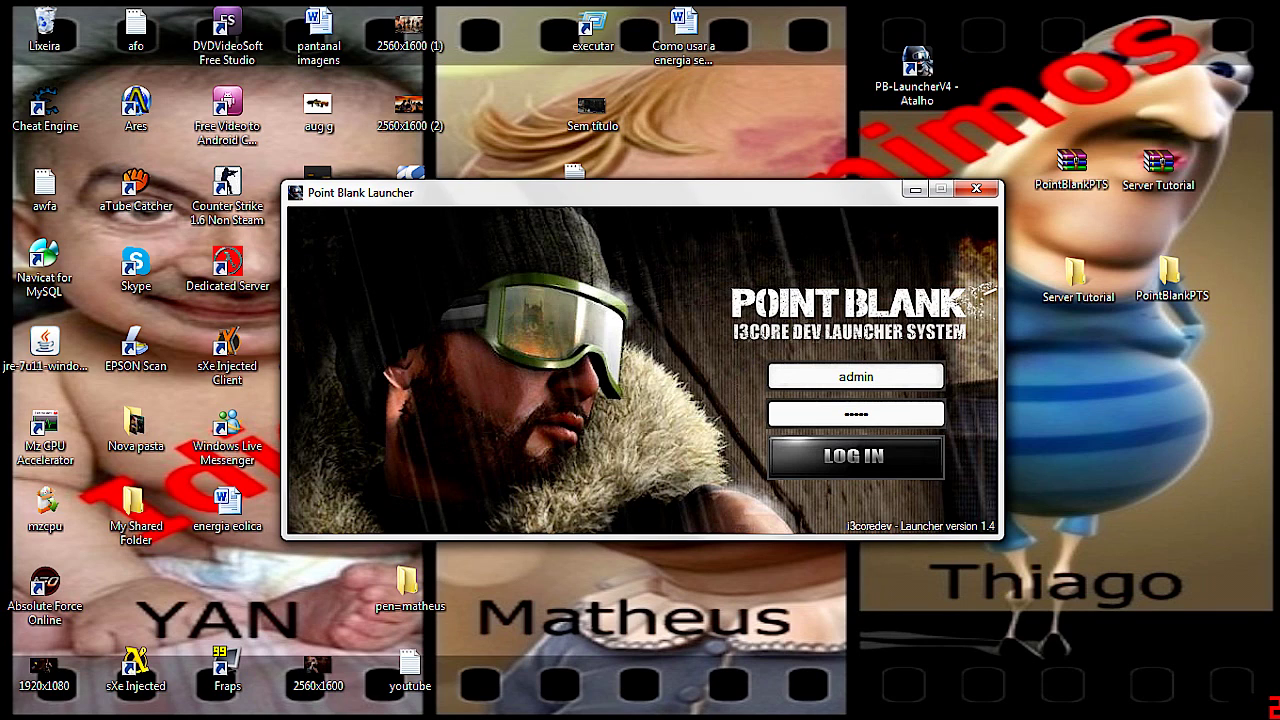
key("Return")
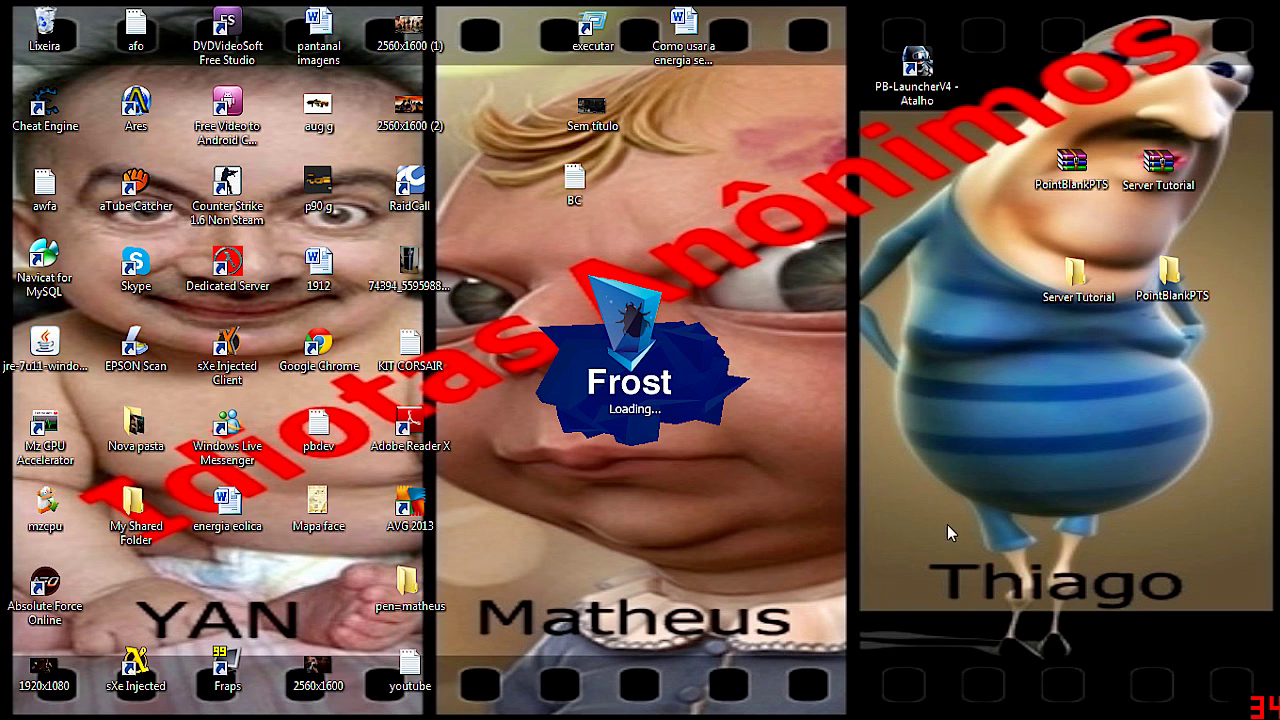
left_click_drag(970, 604, 1066, 658)
left_click_drag(935, 555, 1068, 592)
left_click_drag(923, 563, 1192, 624)
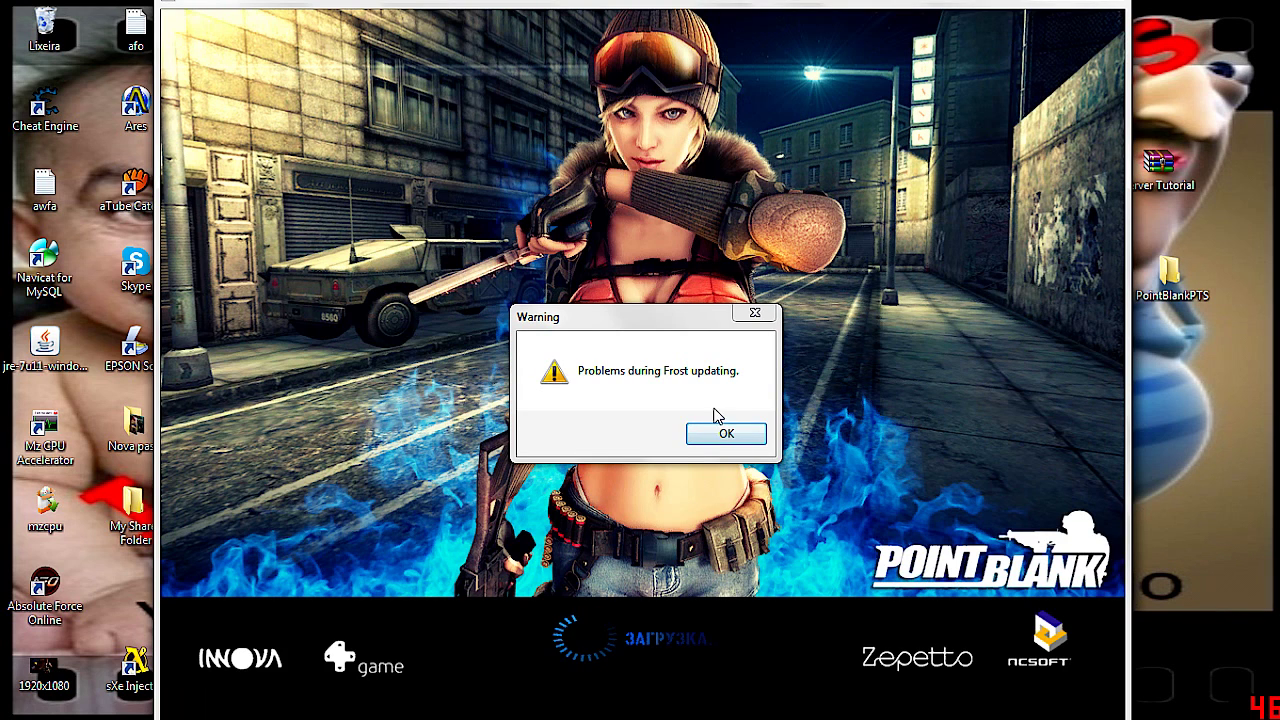
left_click(729, 433)
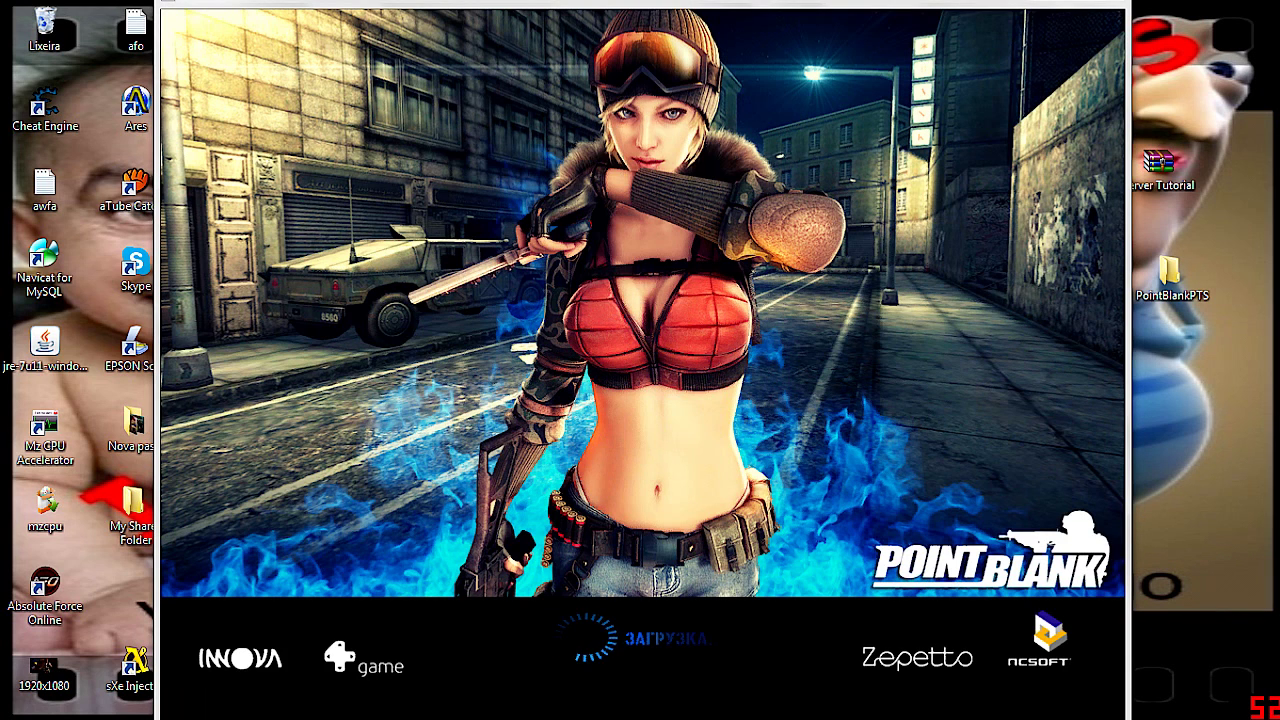